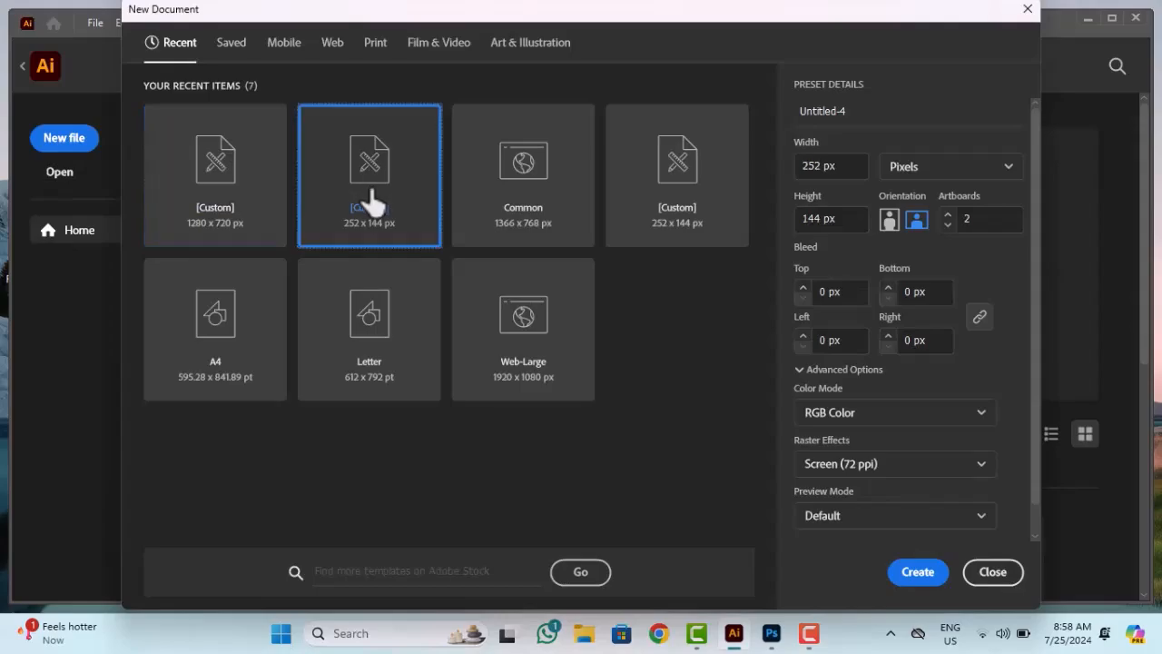
- Create a new 252 × 144 px landscape document with 2 artboards
click(946, 222)
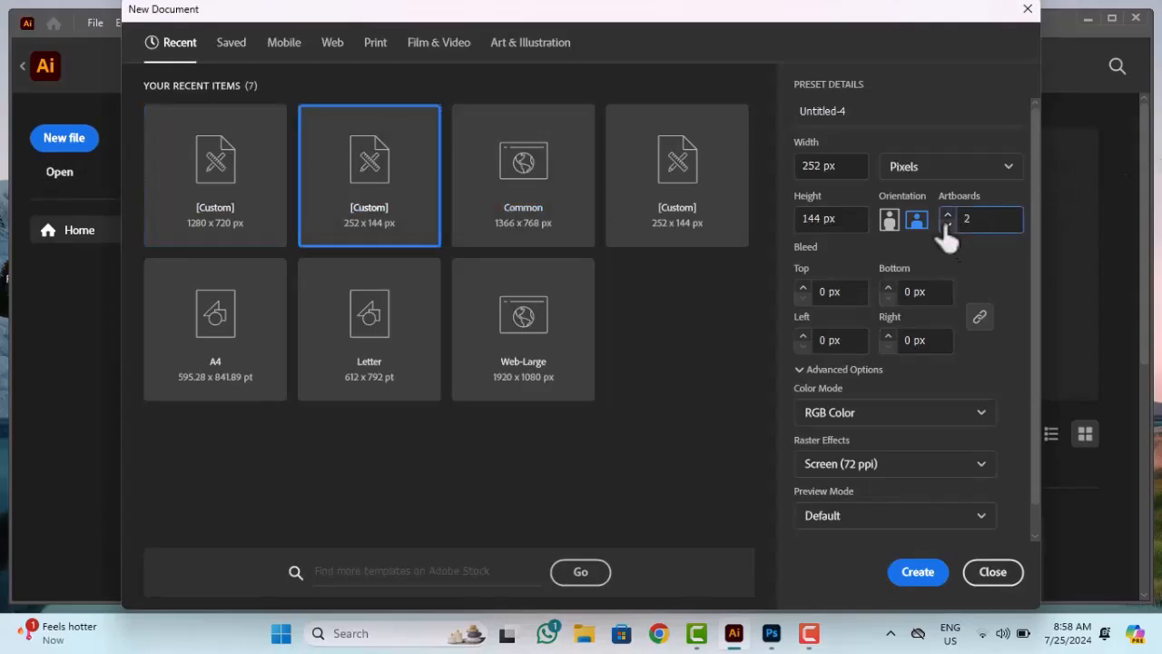
click(947, 215)
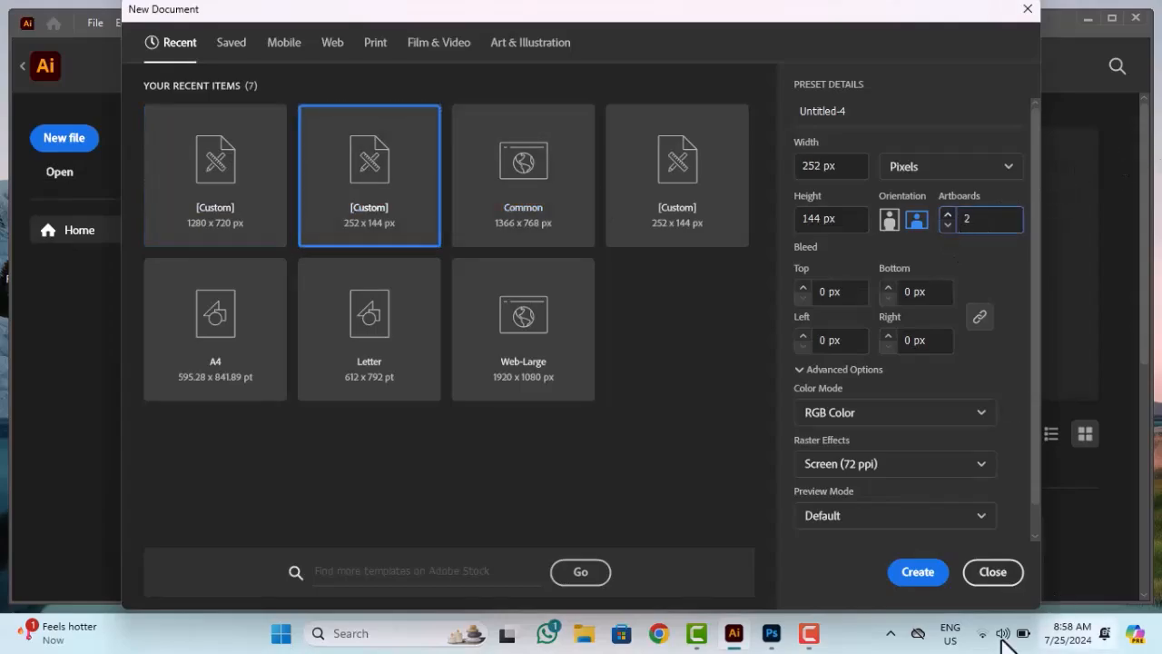
click(912, 571)
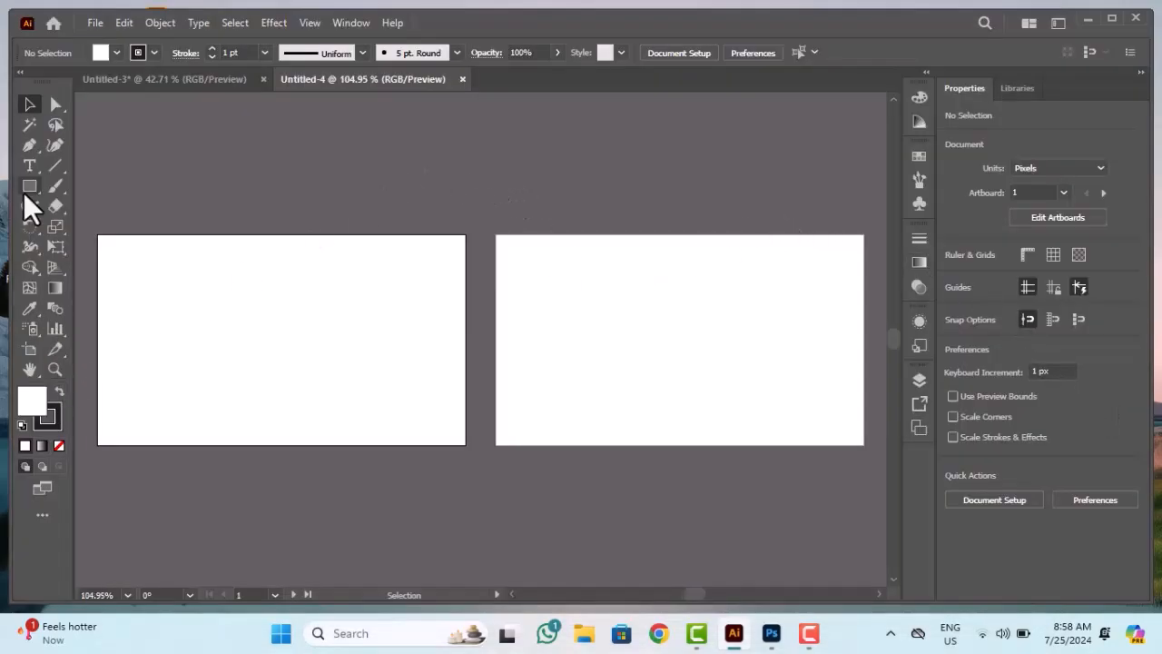
- Cover the first artboard with a white 252 × 144 px rectangle that has no stroke
mouse_move(98, 236)
mouse_down()
mouse_move(122, 275)
mouse_move(465, 445)
mouse_up()
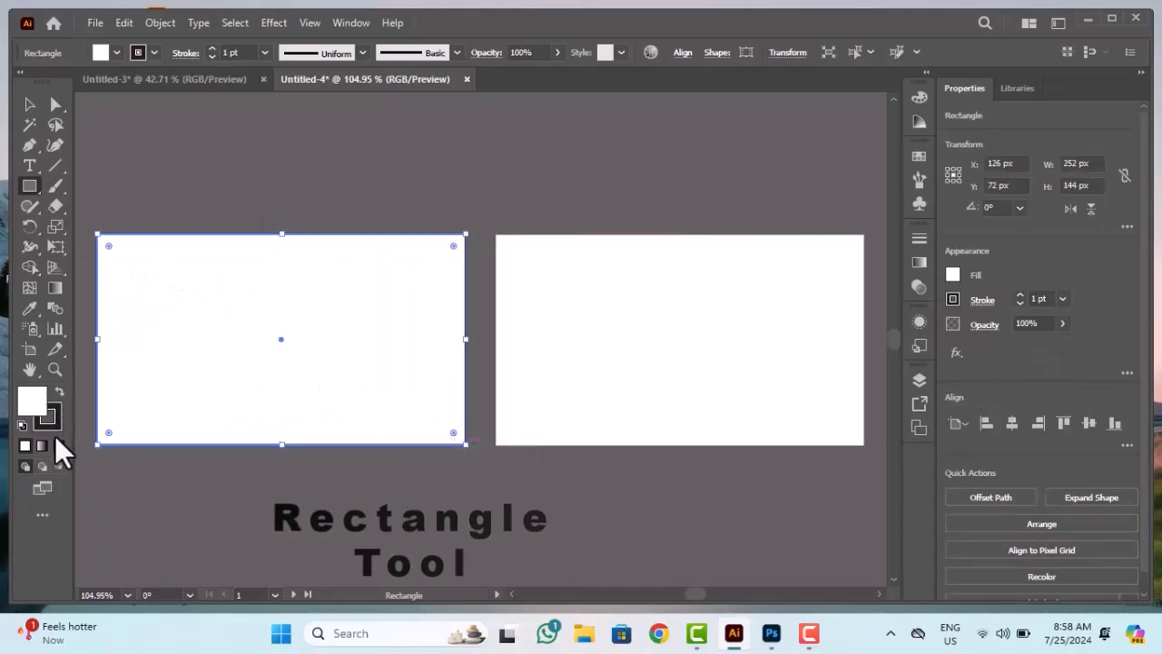
click(57, 447)
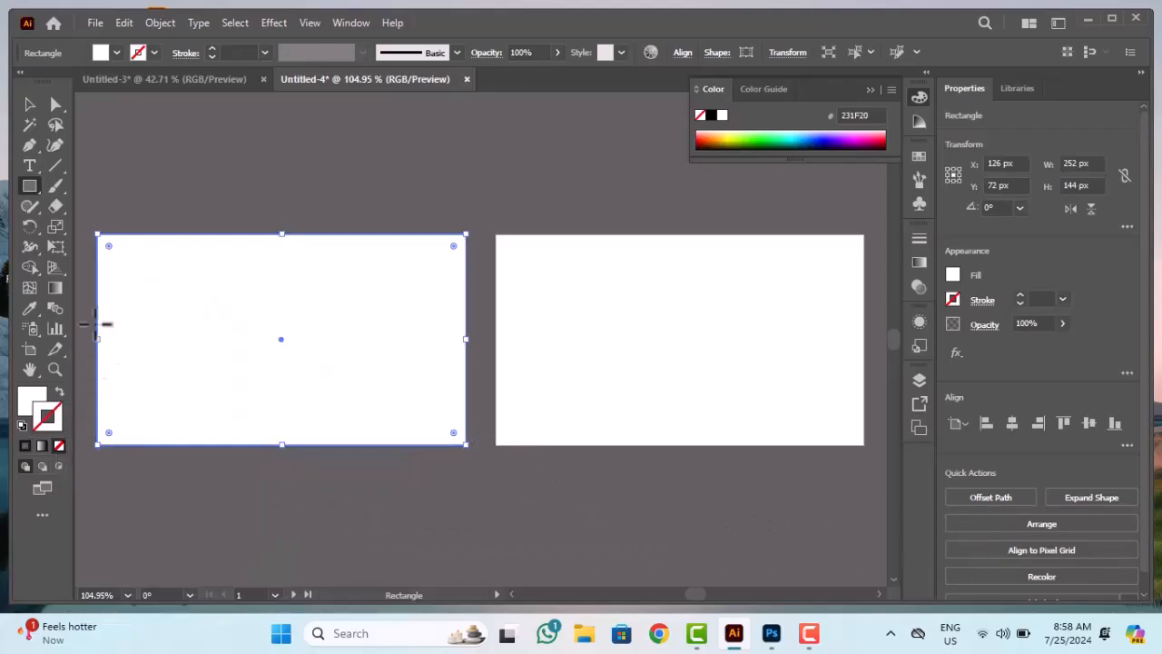
- Lock Layer 1 with the background rectangle and add a new layer above it
click(919, 381)
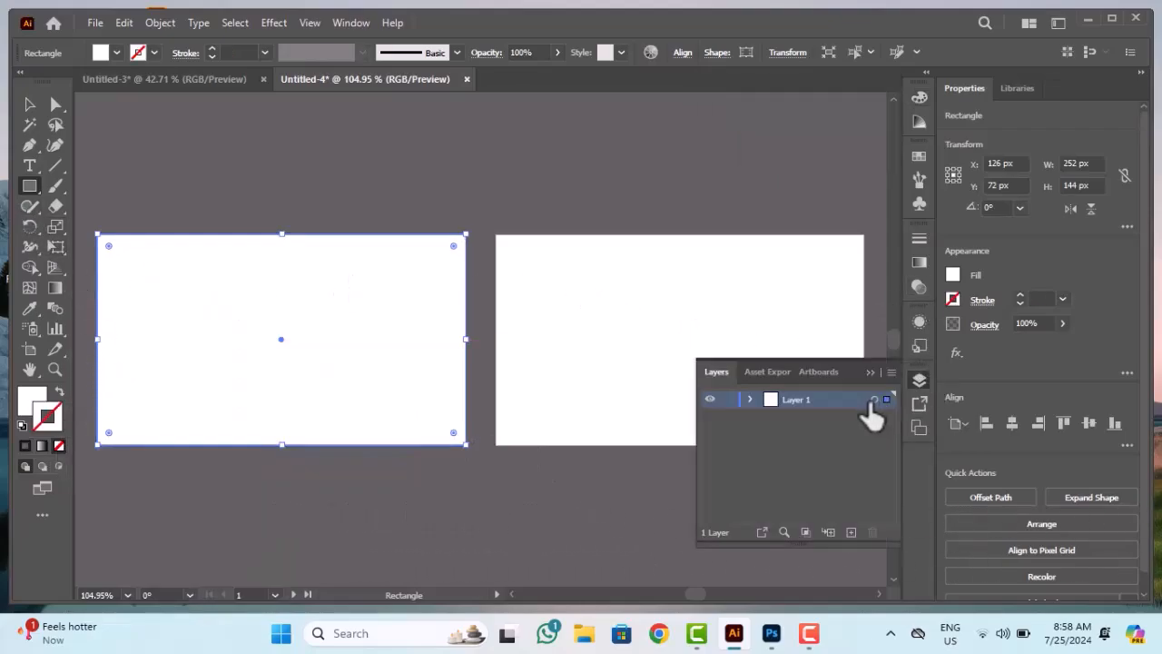
click(729, 400)
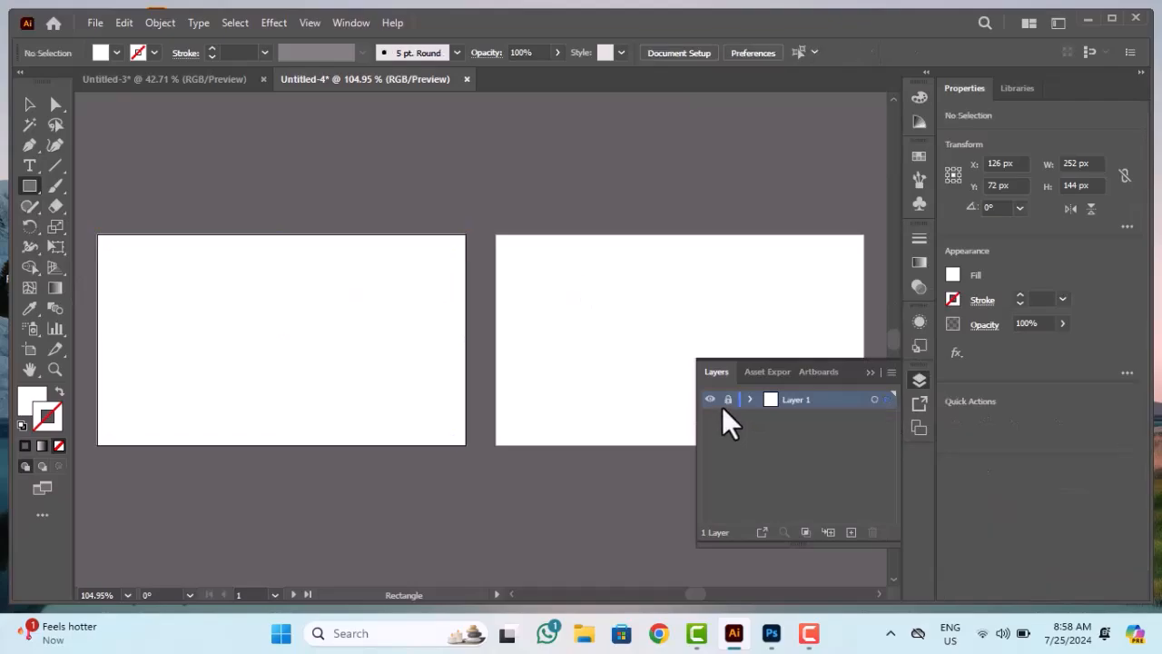
click(851, 533)
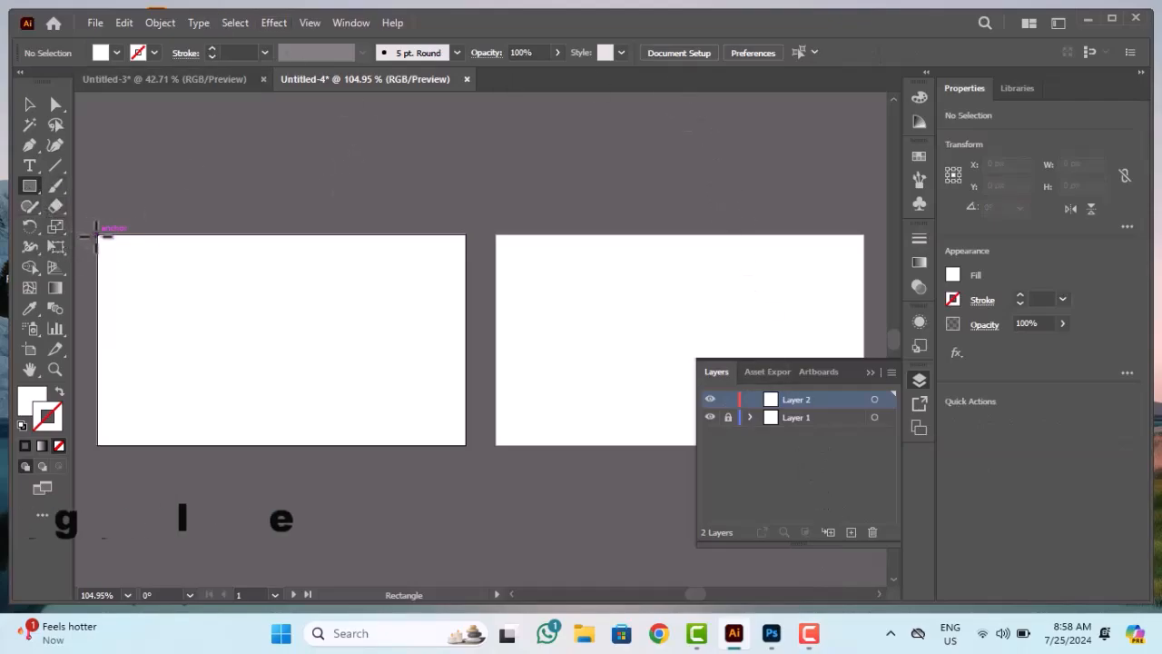
- Draw a full-height rectangle about 61 px wide along the first artboard's left edge and fill it with black 020202
drag(98, 234, 186, 444)
double_click(31, 400)
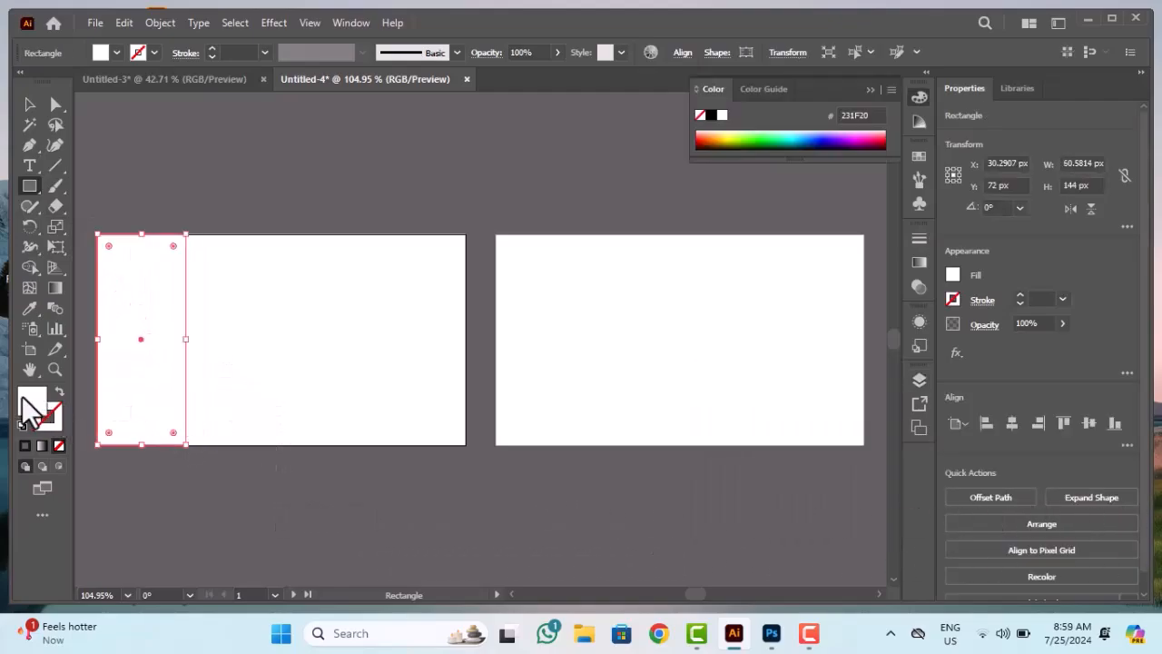
click(363, 414)
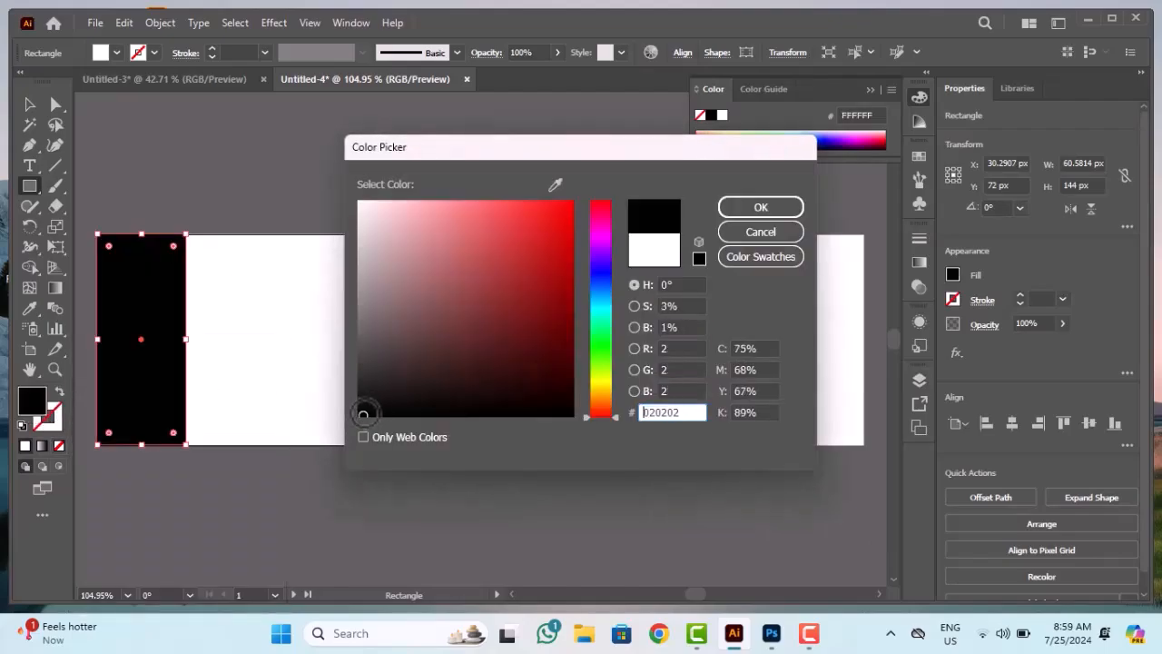
click(761, 207)
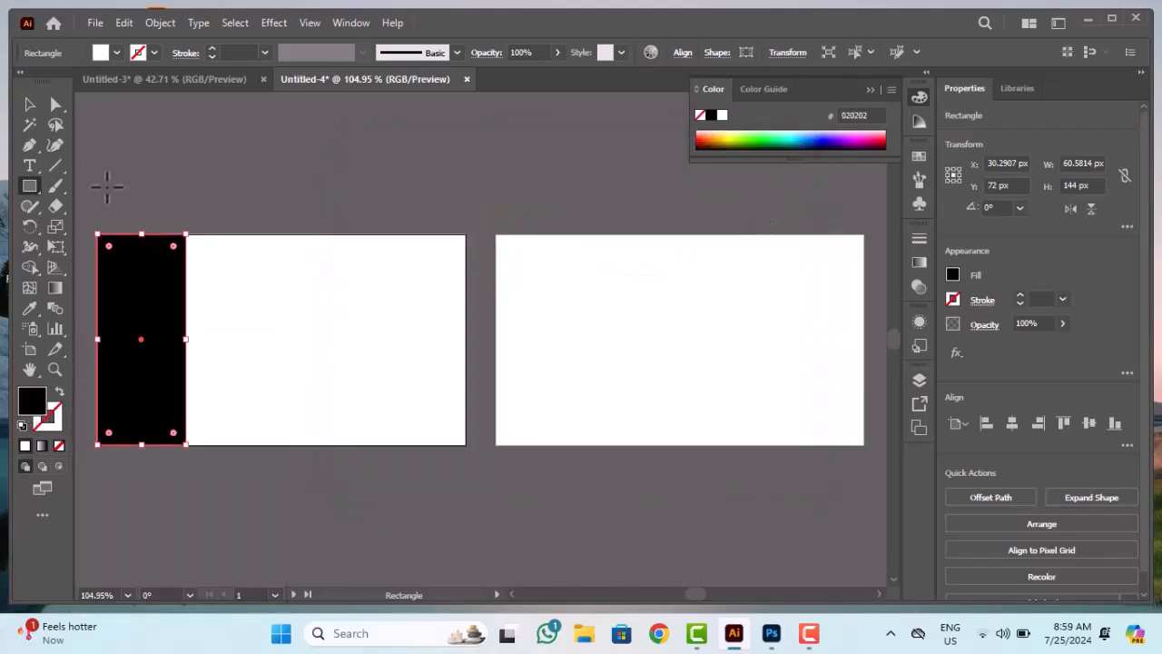
click(25, 107)
click(143, 191)
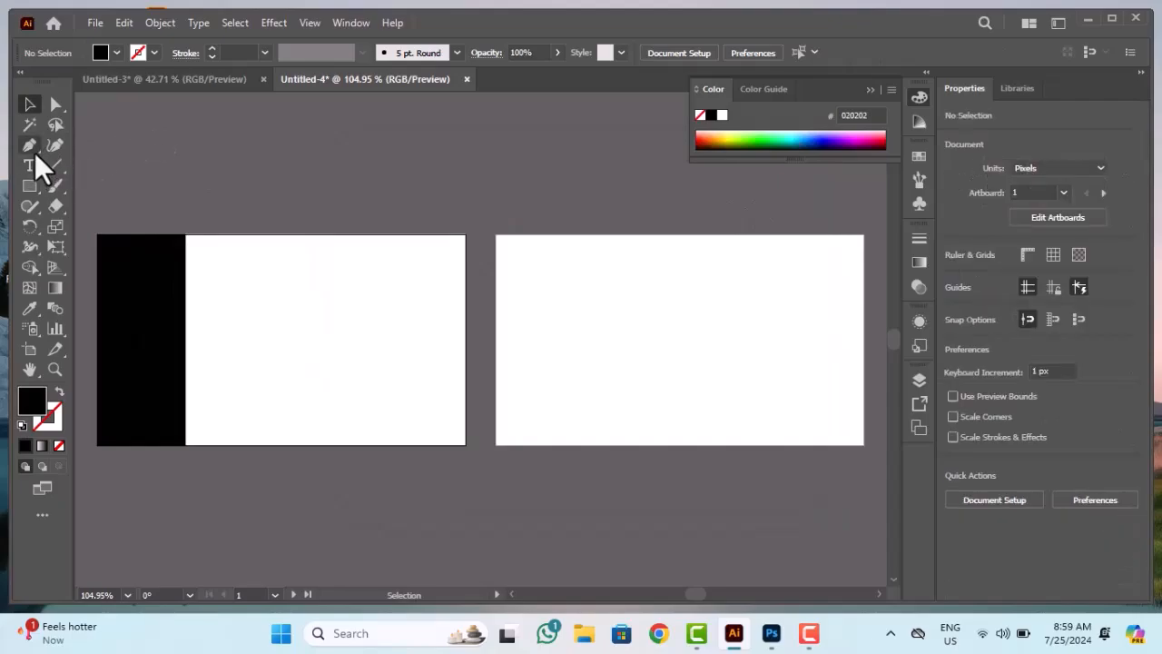
- Add an anchor point at the midpoint of the black rectangle's right edge
click(35, 145)
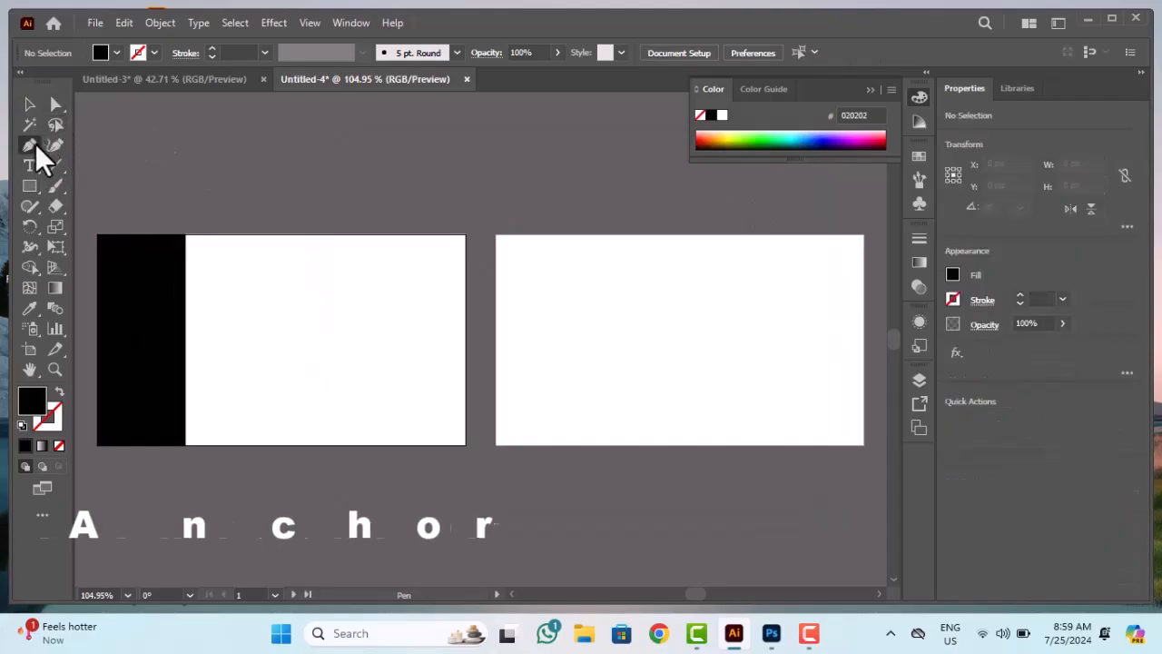
click(35, 147)
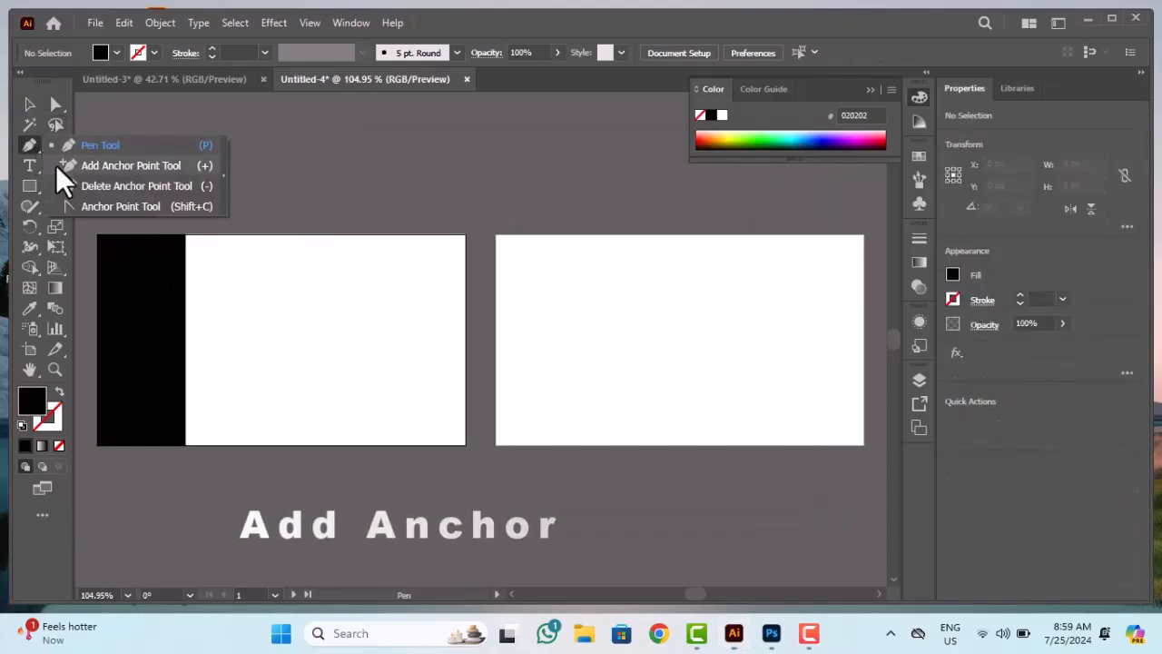
click(56, 164)
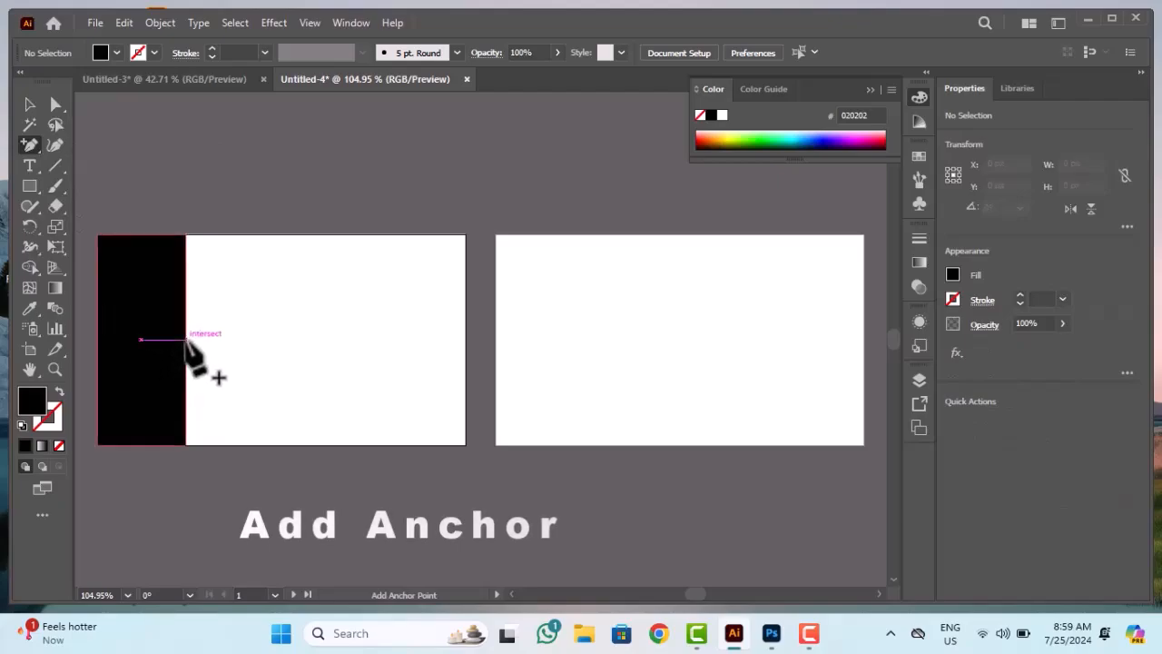
click(185, 339)
- Add curvature points above and below the right edge's midpoint and pull both outward to form two bulging arcs
click(56, 105)
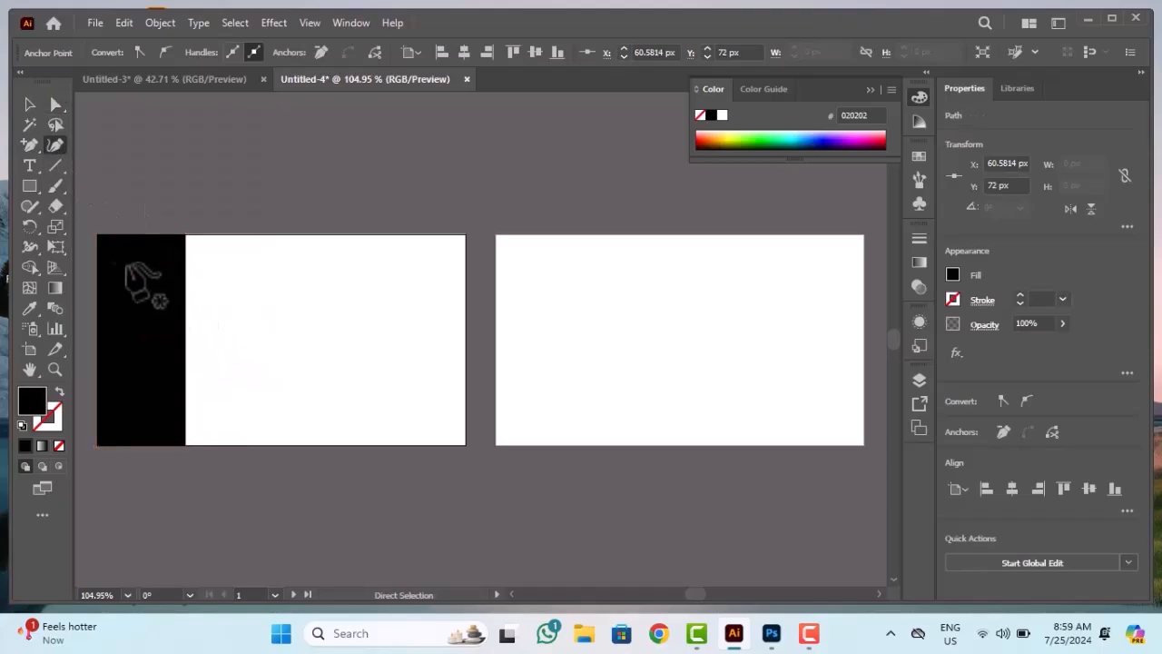
key(shift+grave)
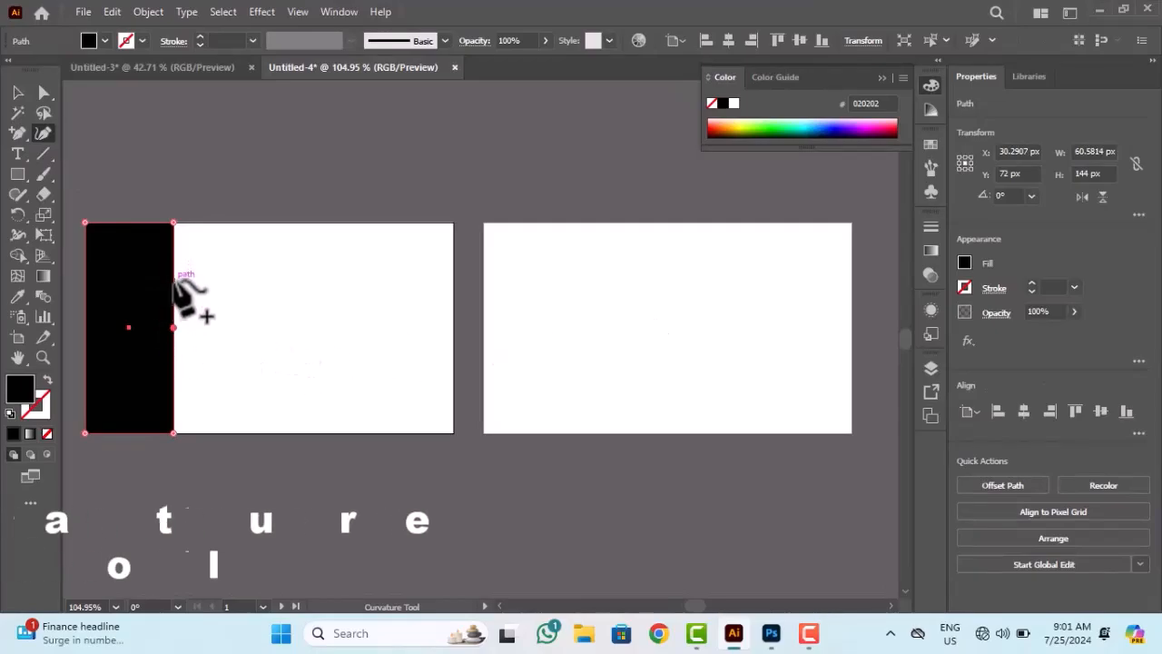
click(173, 278)
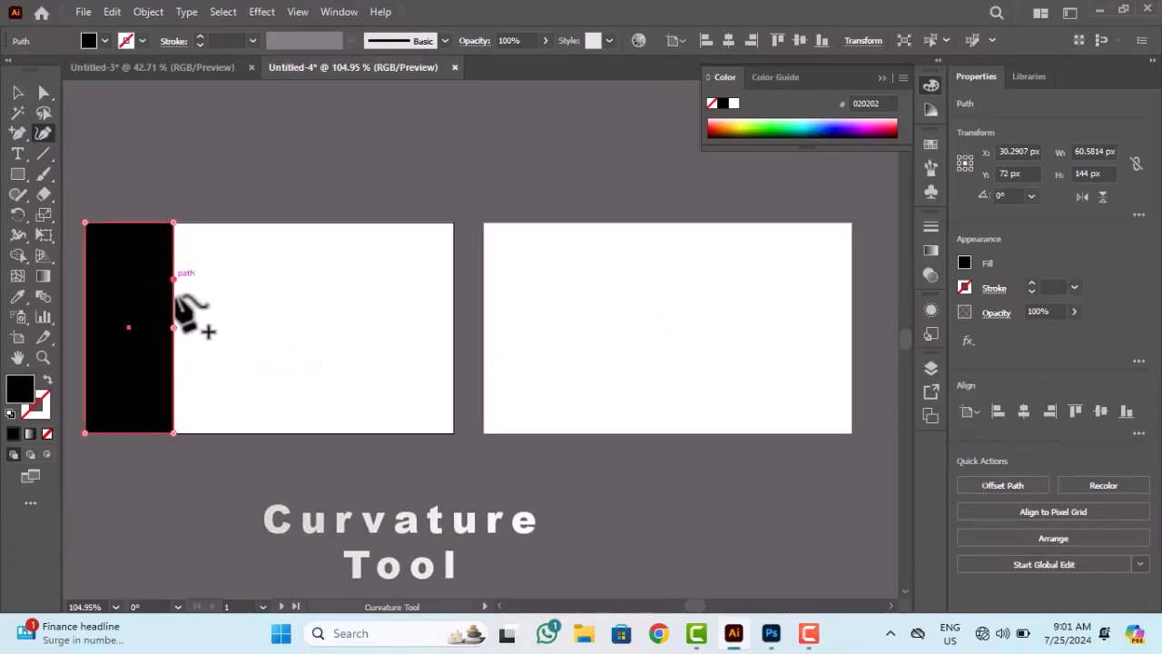
click(173, 380)
drag(174, 279, 189, 281)
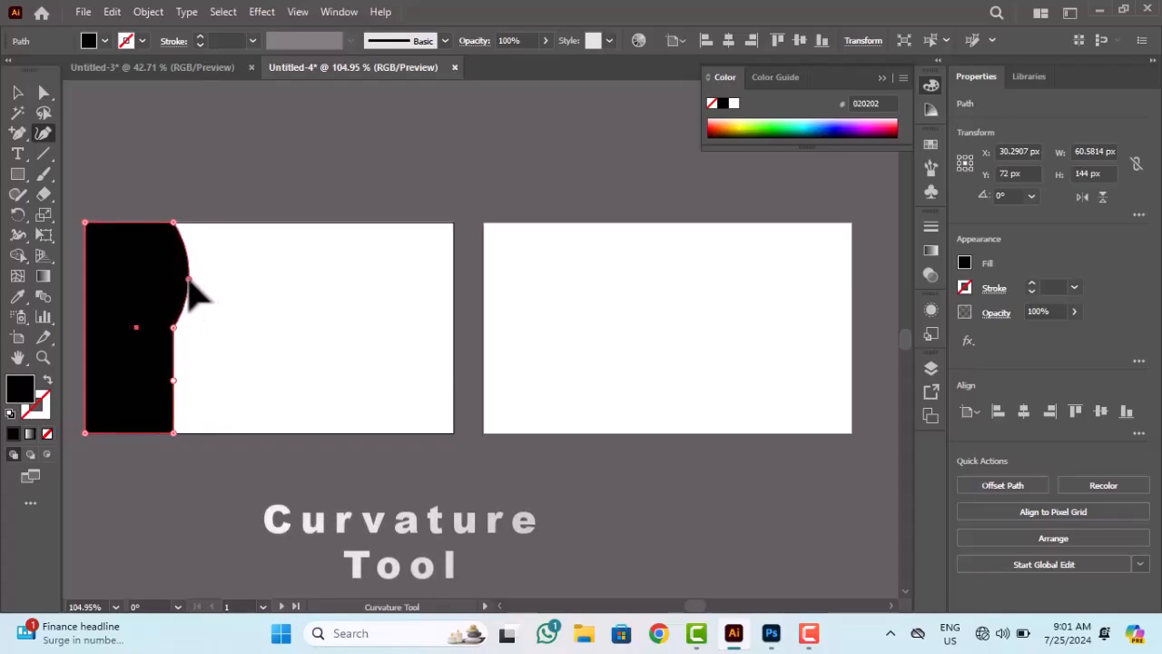
drag(174, 379, 184, 383)
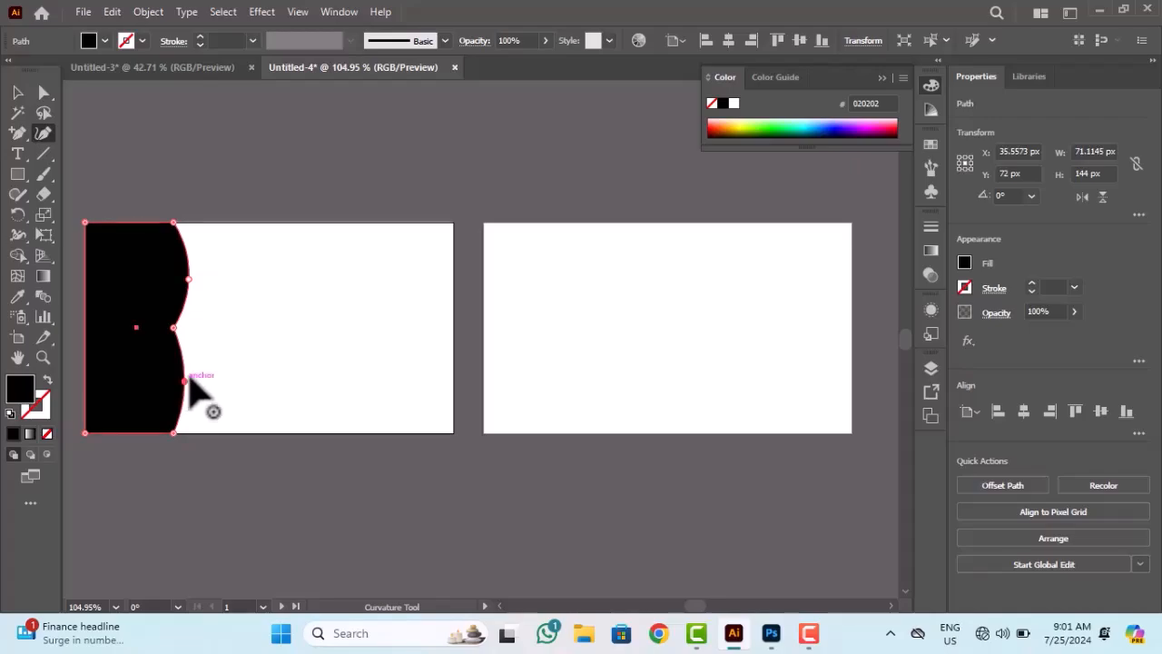
click(18, 93)
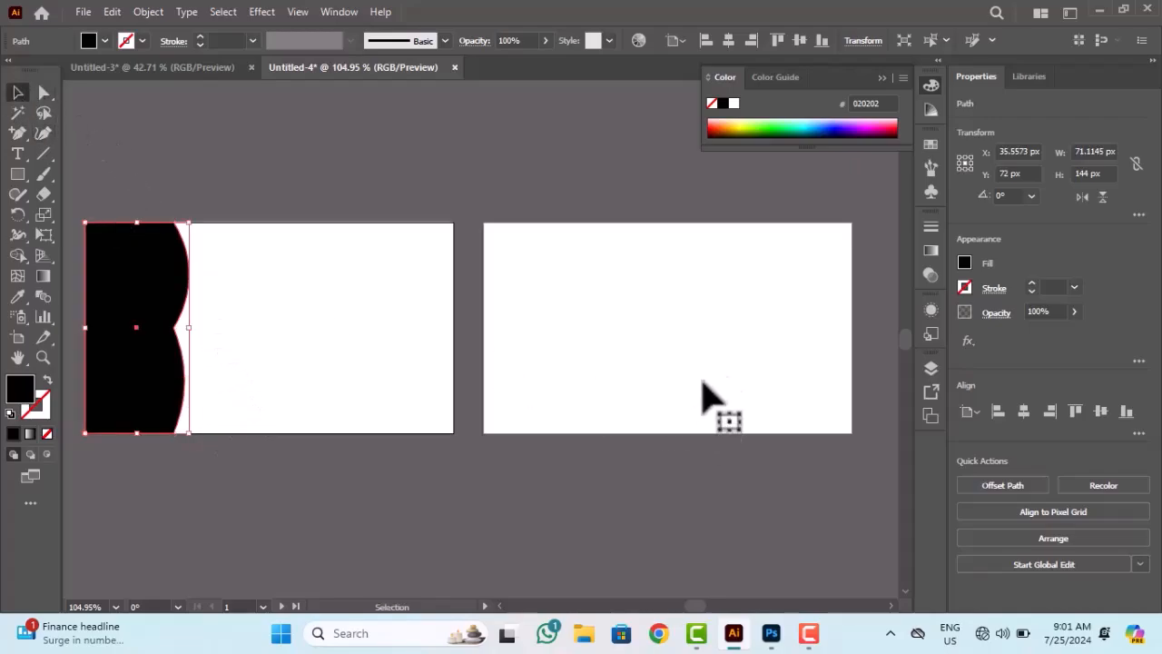
- On a new layer above the locked Layer 2, draw a full-height black strip about 22 px wide beside the curved shape
click(928, 370)
click(742, 387)
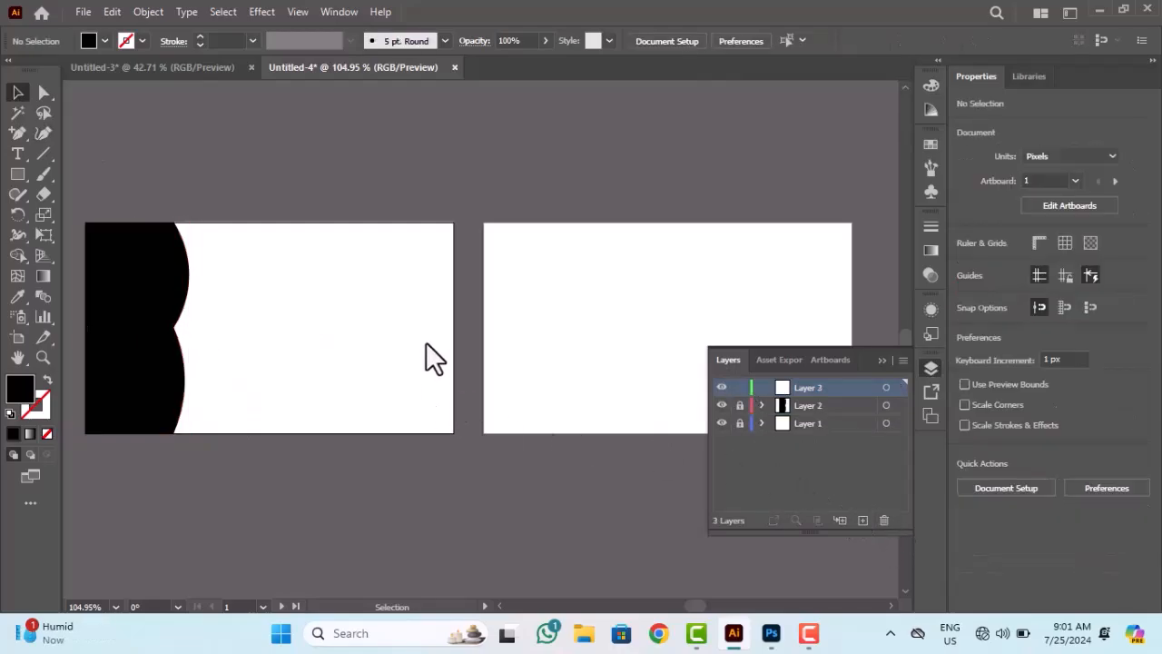
click(17, 174)
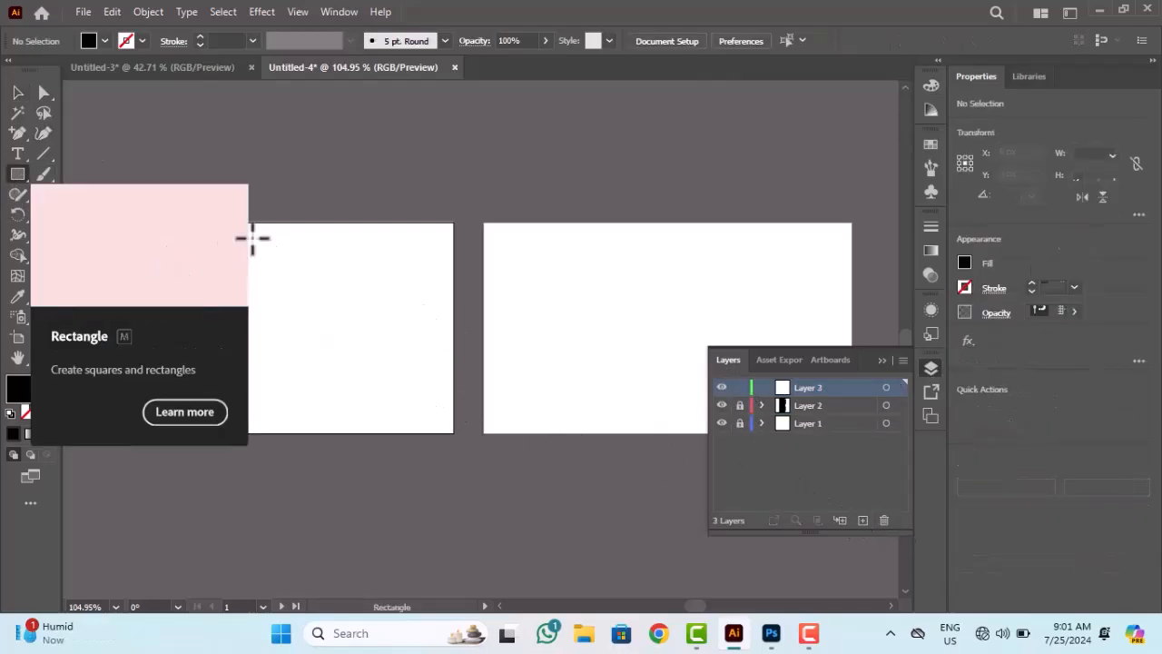
drag(188, 224, 221, 434)
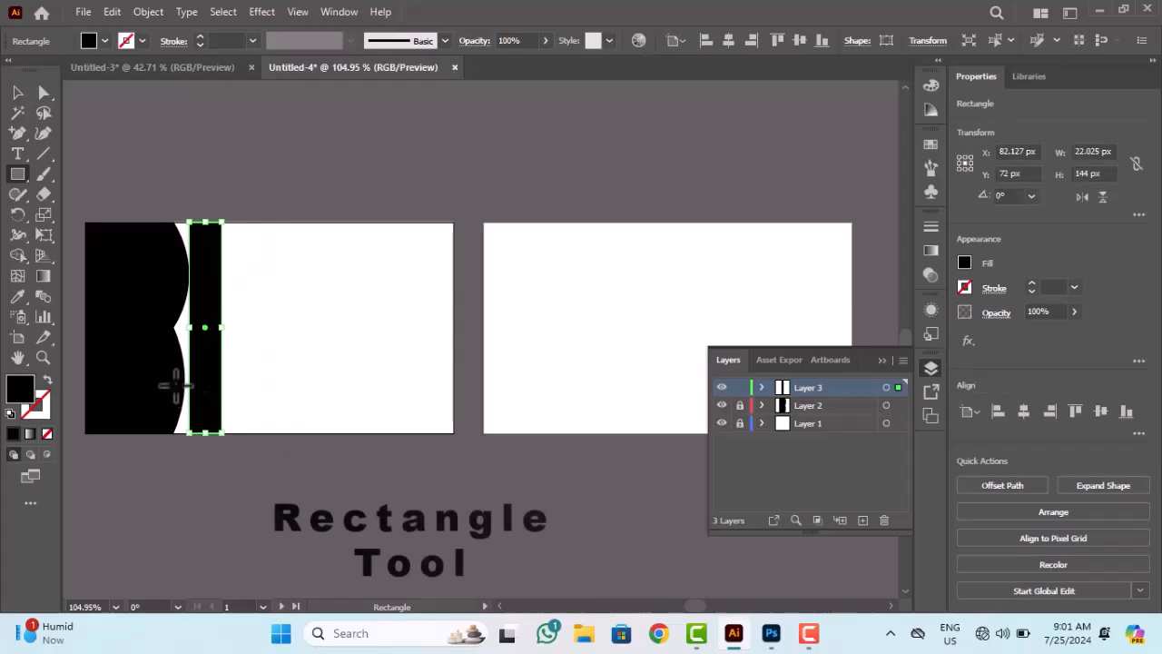
click(43, 133)
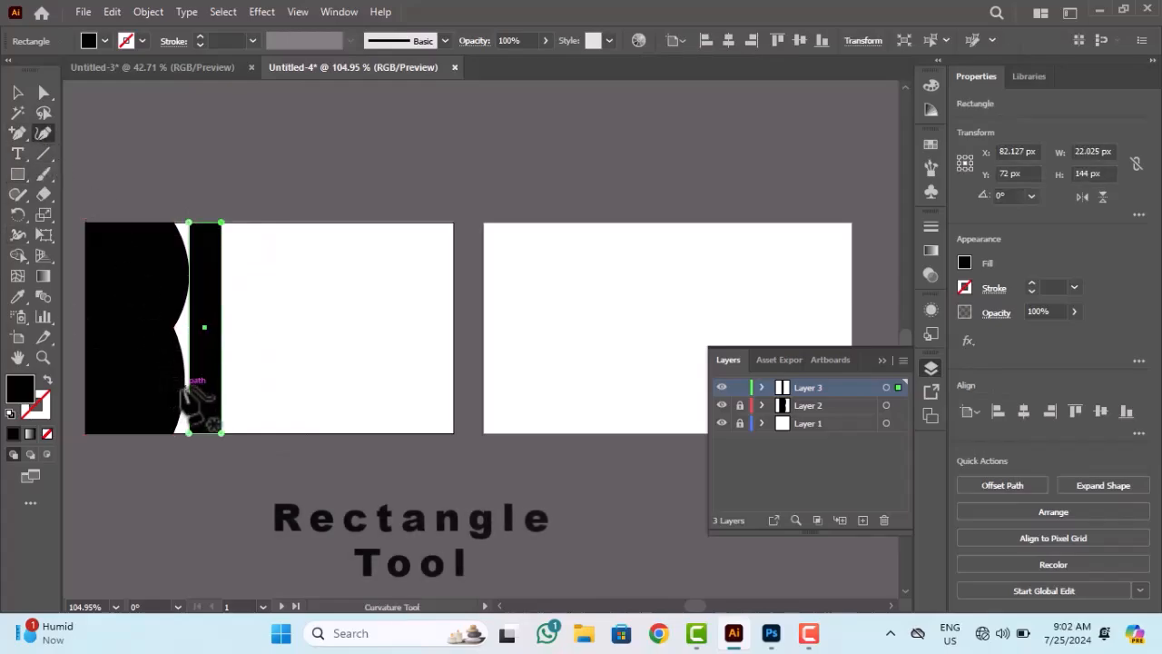
click(189, 386)
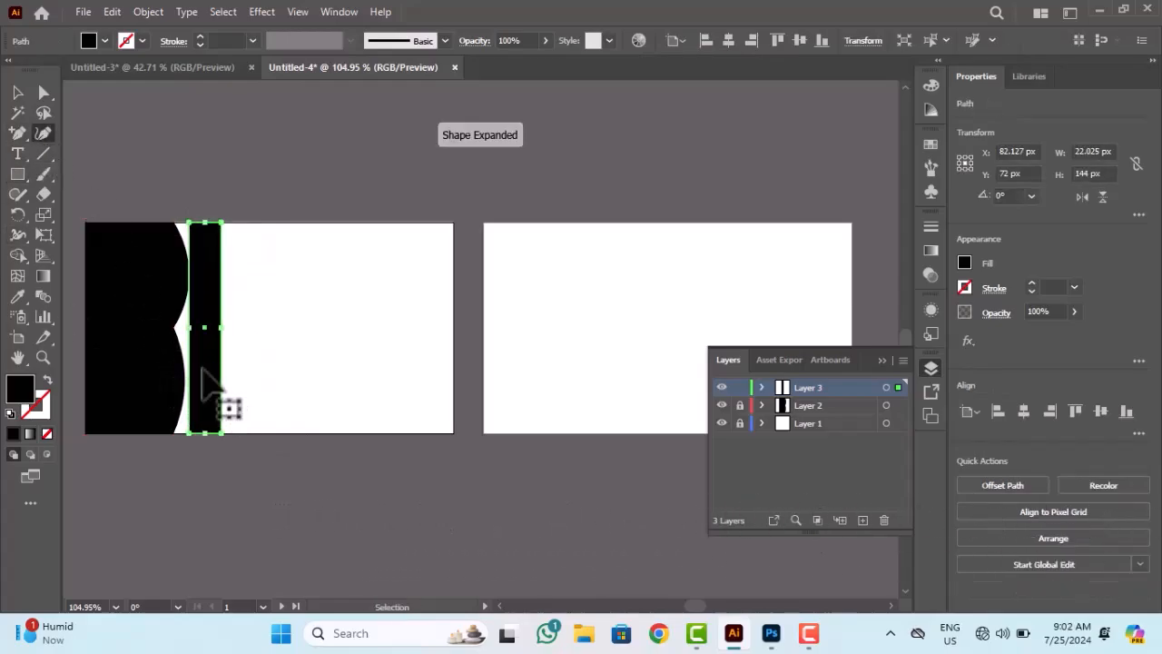
key(ctrl+z)
- Unlock Layer 2, pull the lower arc's outer point out level with the upper arc, and lock the layer again
click(841, 408)
click(740, 424)
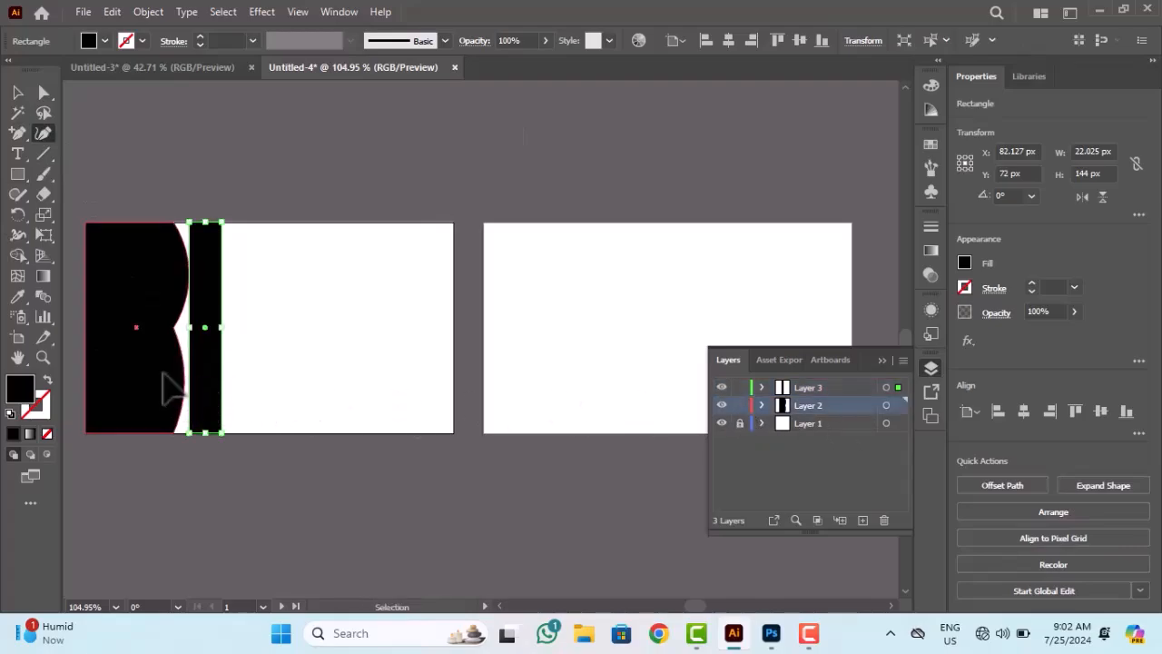
click(185, 384)
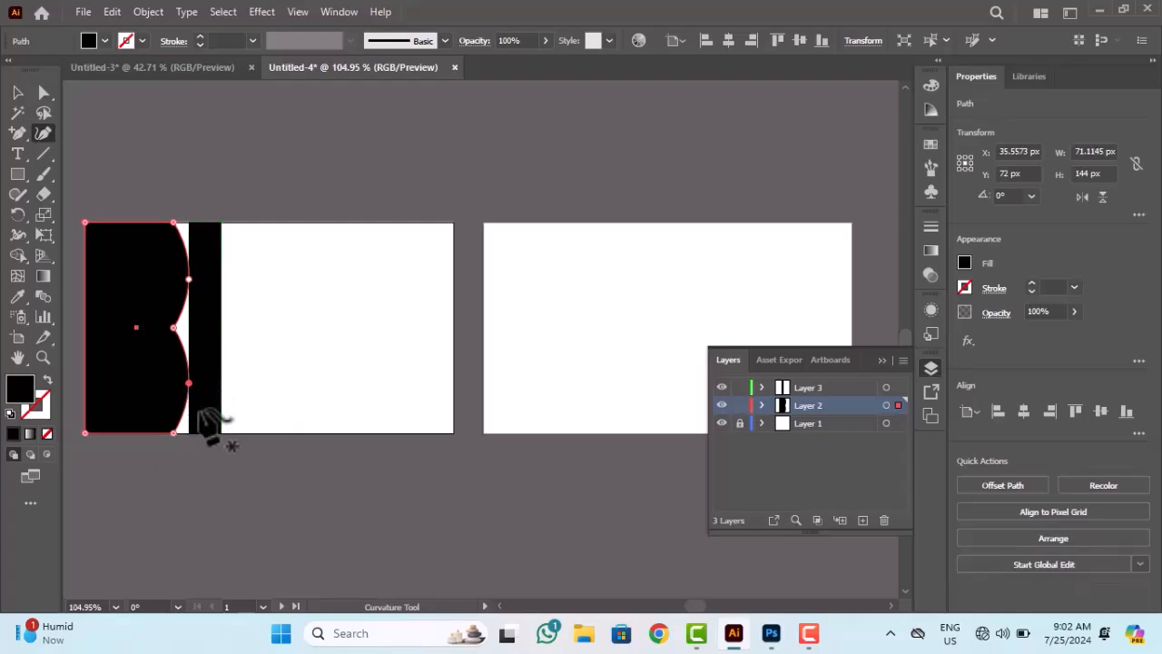
click(740, 405)
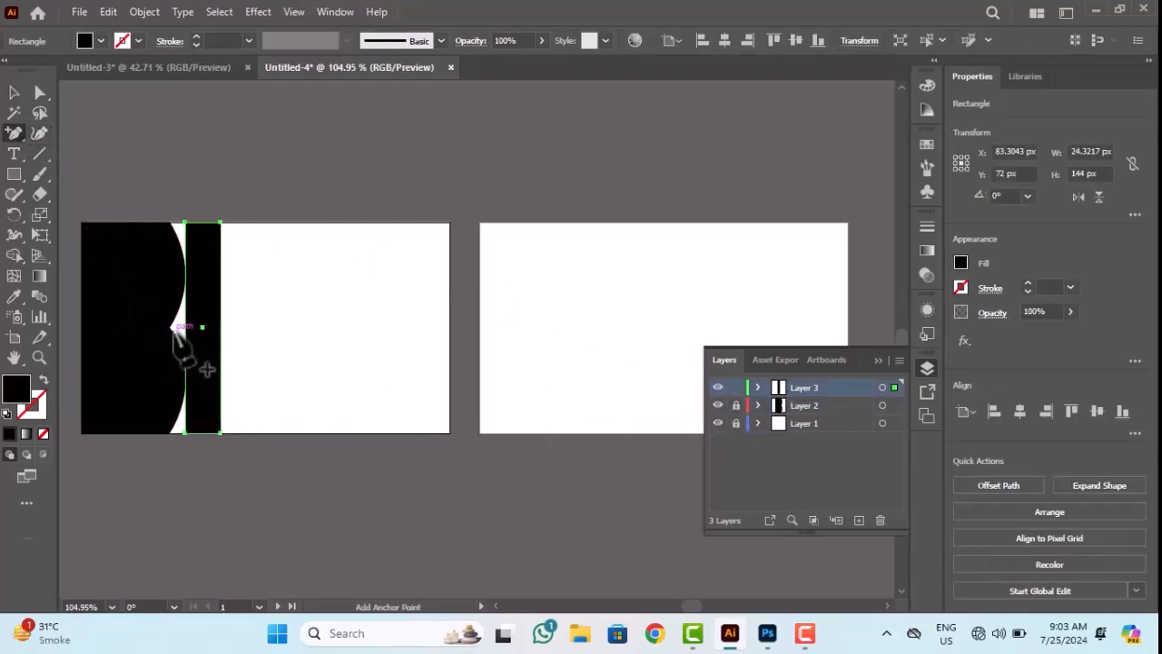
- Add anchor points at the midpoints of the narrow strip's two long edges and fill the strip with CMYK Red
click(186, 327)
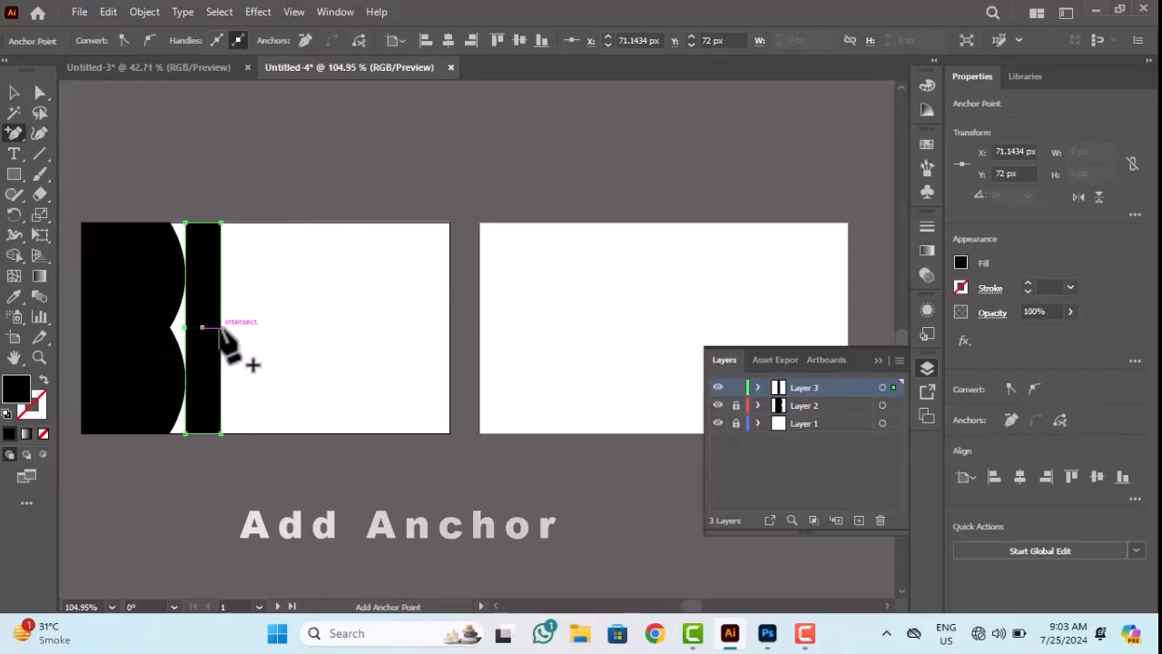
click(221, 327)
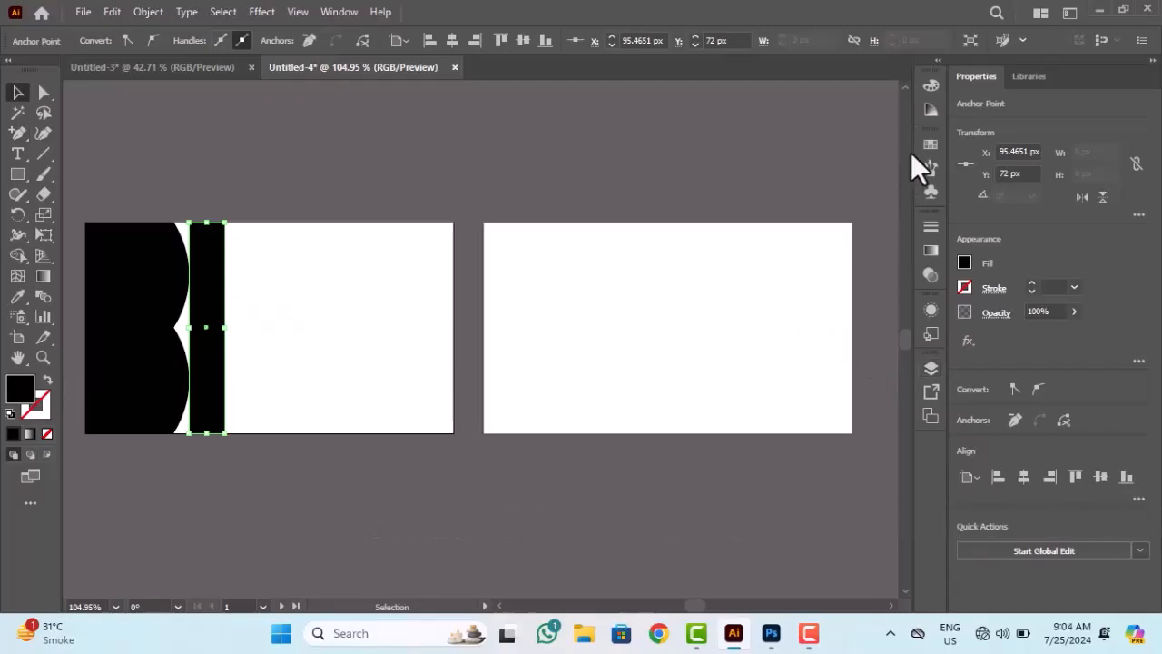
click(931, 144)
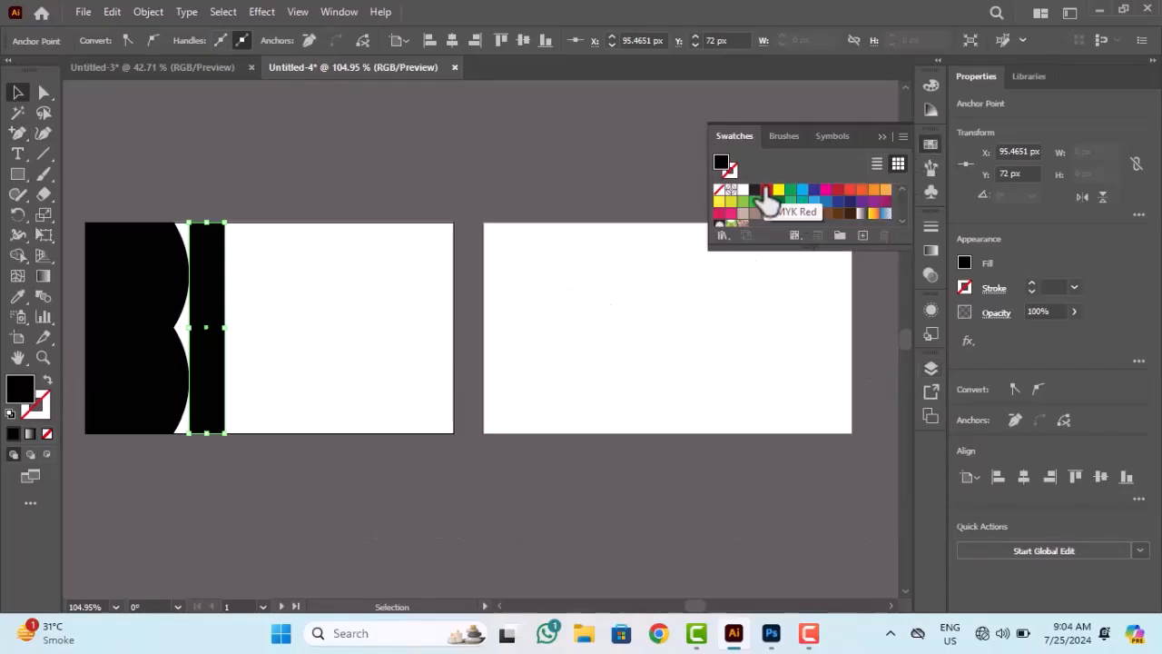
click(767, 193)
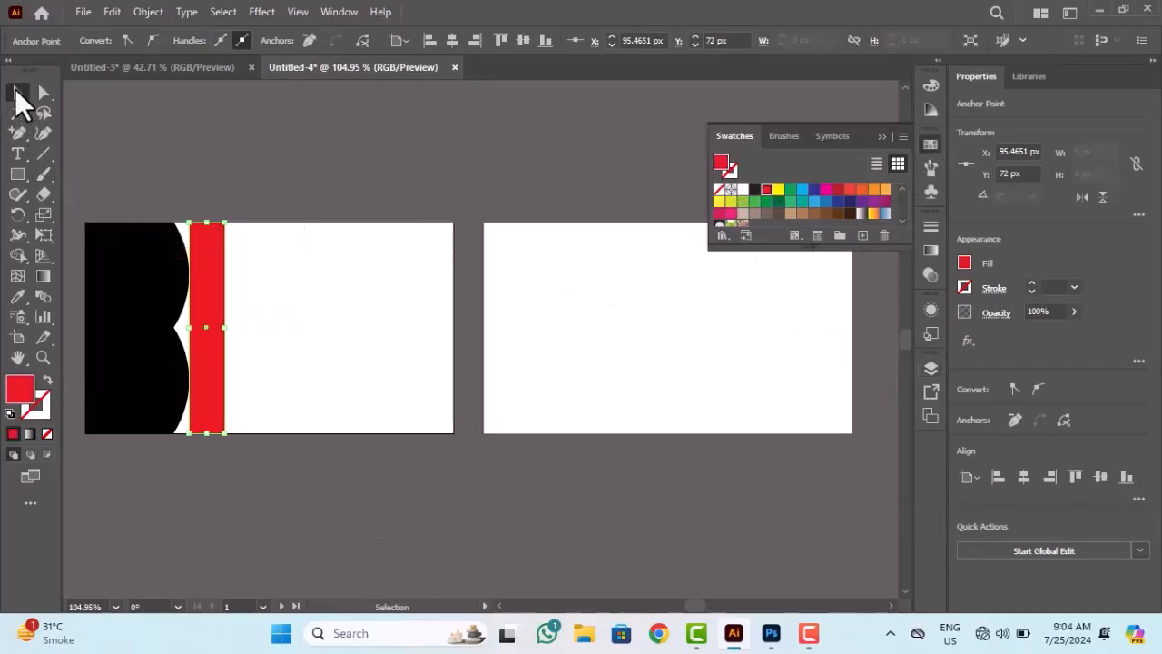
click(16, 91)
click(305, 179)
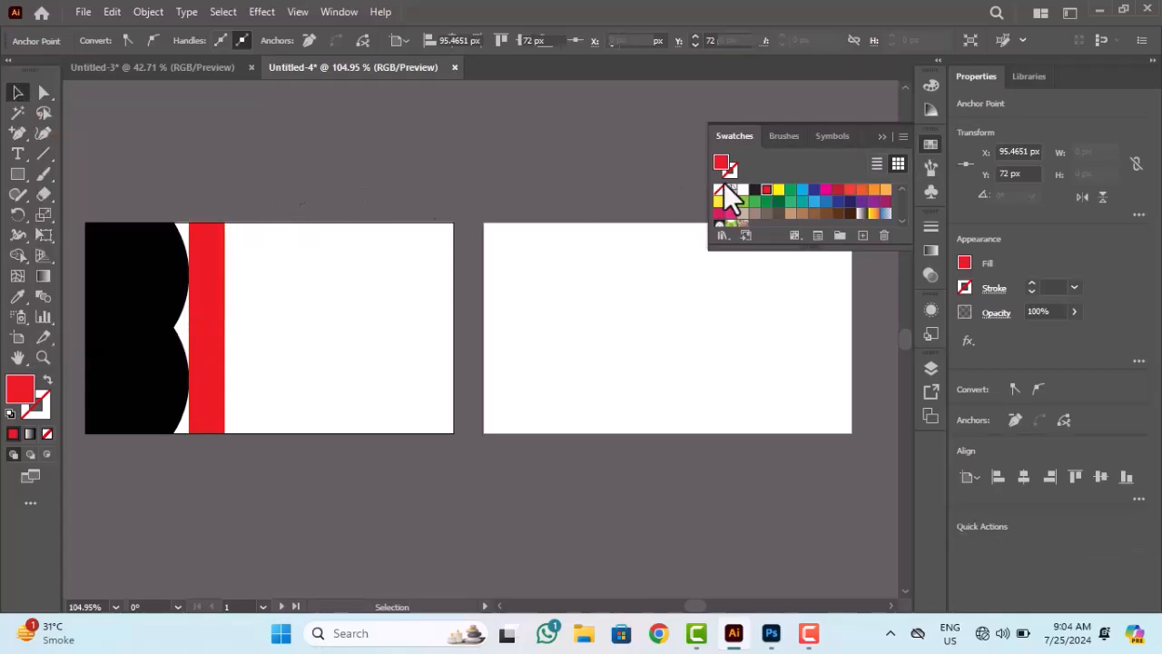
click(884, 136)
- Move the midpoint anchor on the red strip's inner edge about 10 px towards the black shape's notch
click(931, 367)
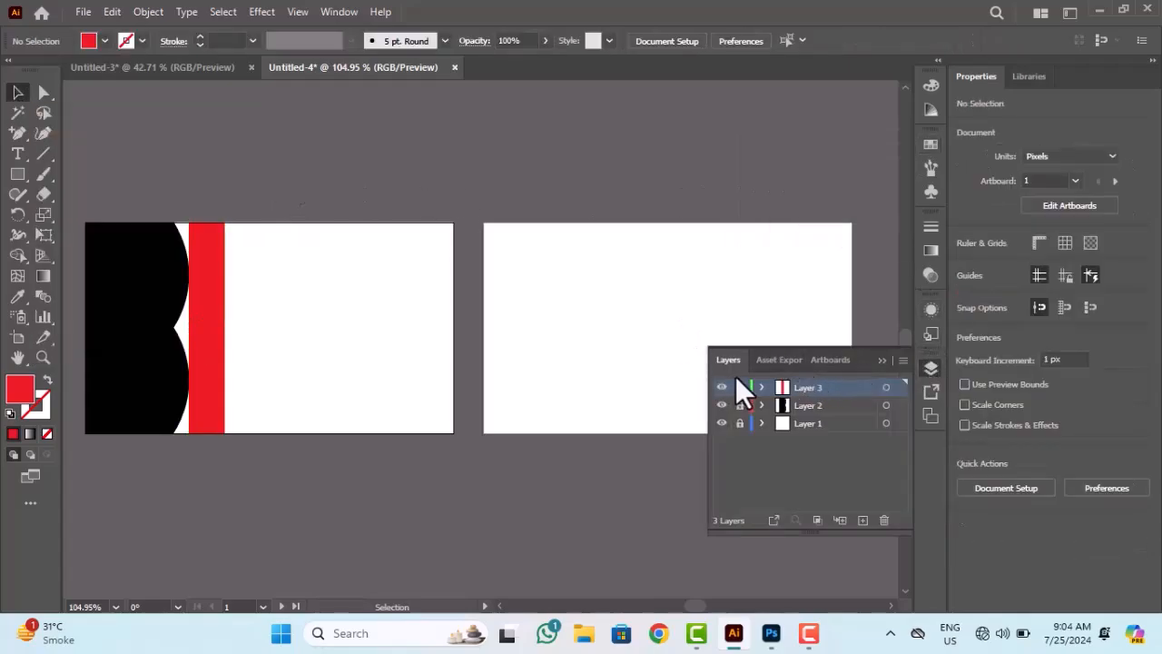
click(205, 340)
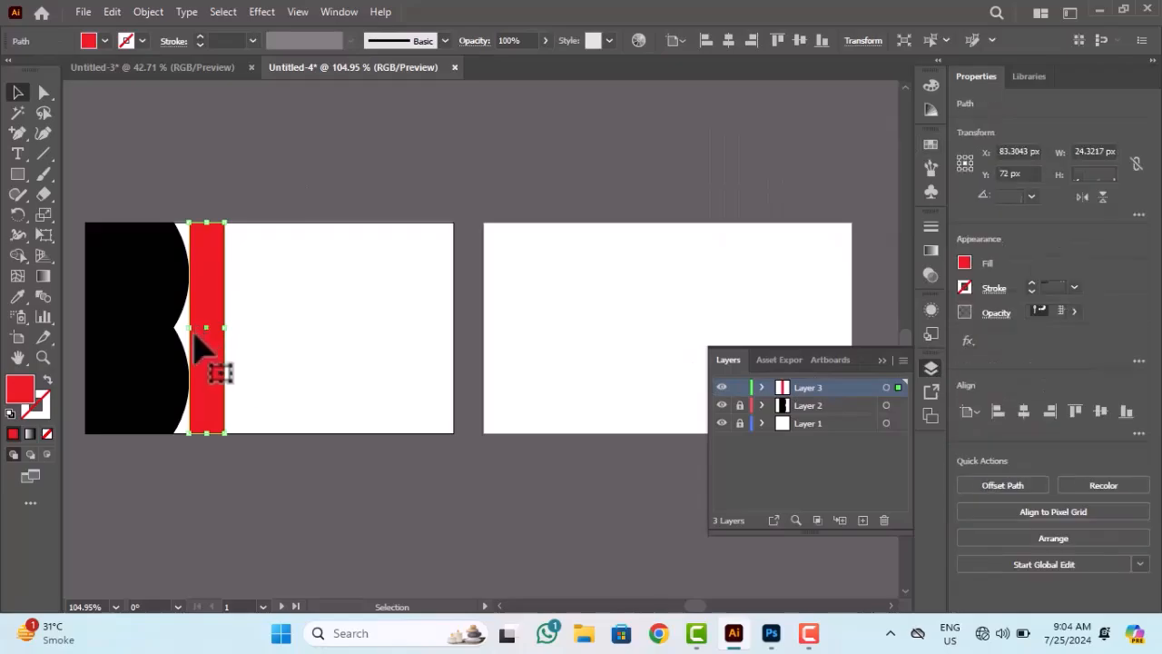
click(42, 92)
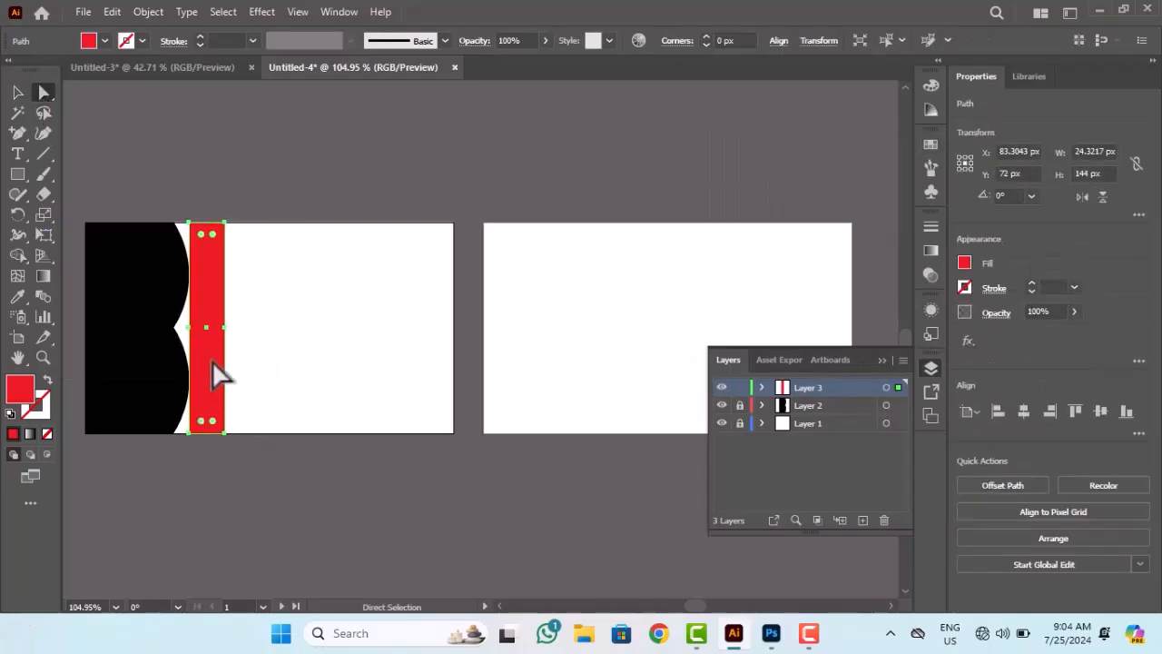
click(192, 327)
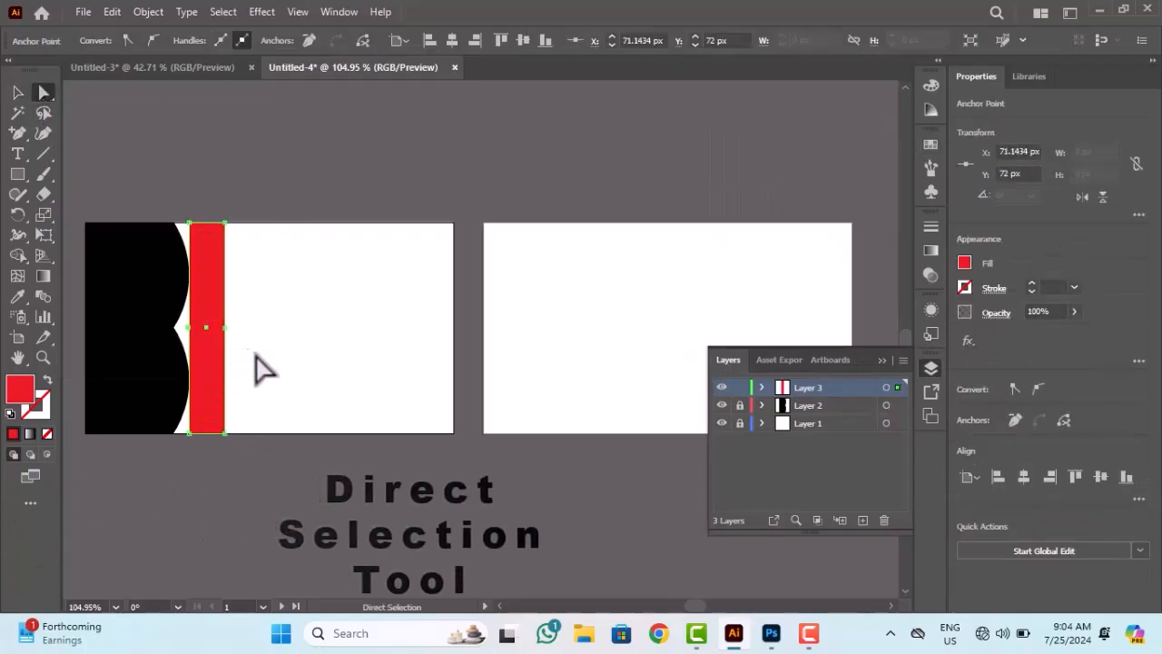
key(Left)
key(Left)
key(Left)
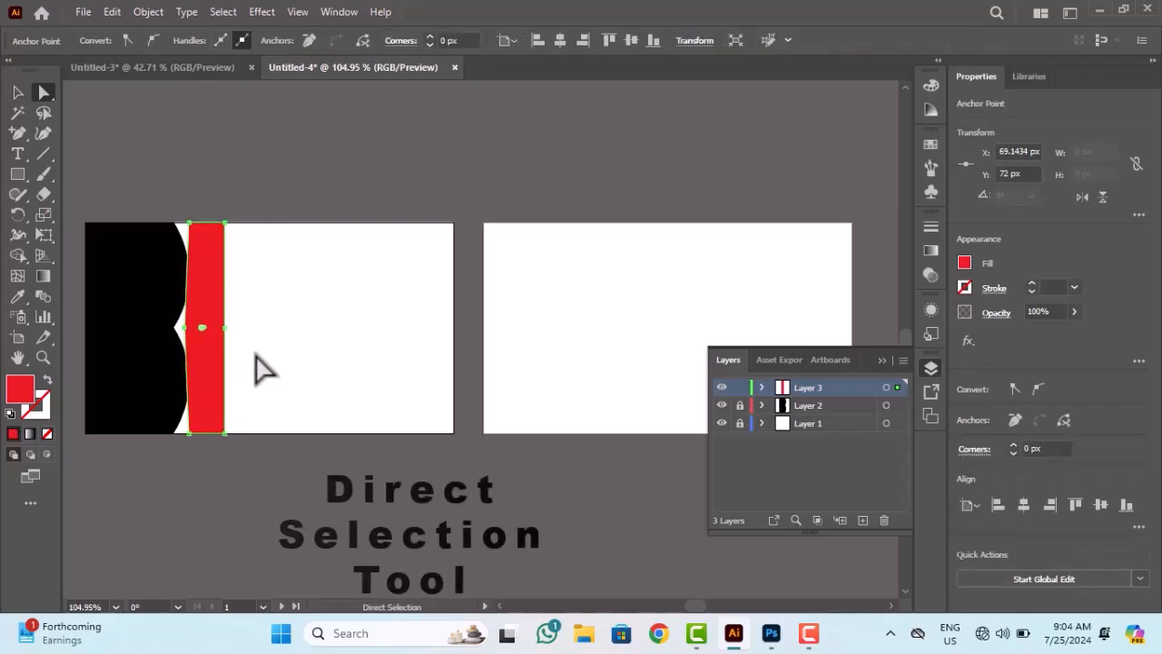
key(Left)
key(Left)
key(Left)
key(Left)
key(Left)
key(Left)
key(Left)
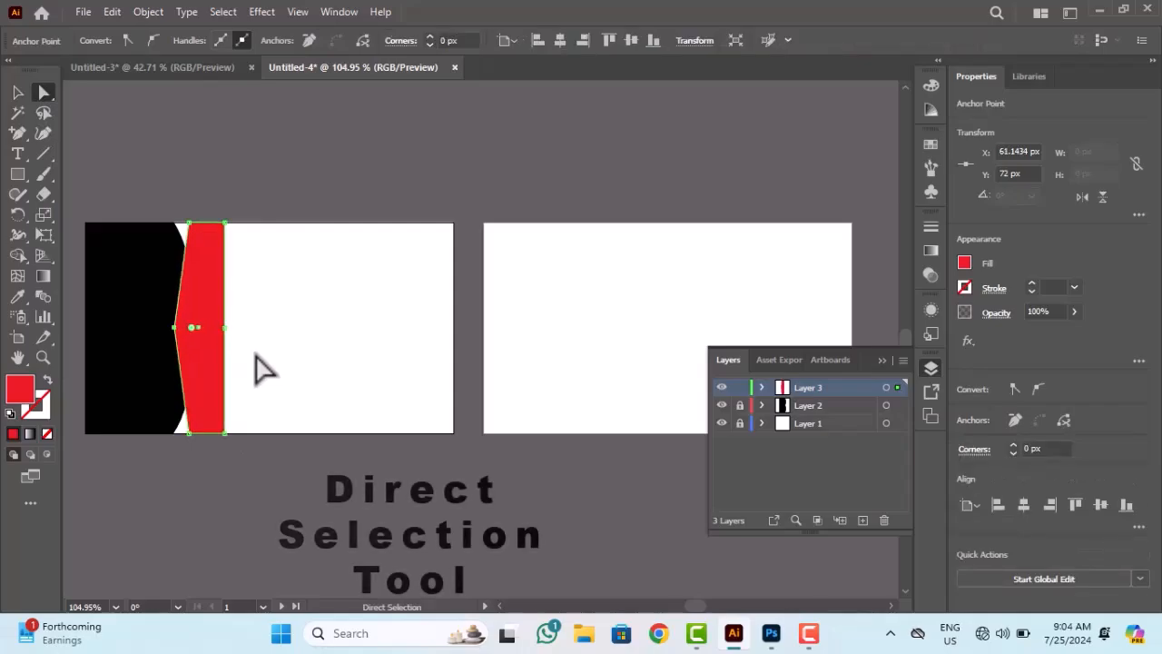
- Shift the red strip's two inner corner anchors about 10 px towards the black shape, level with the edge's midpoint
click(188, 432)
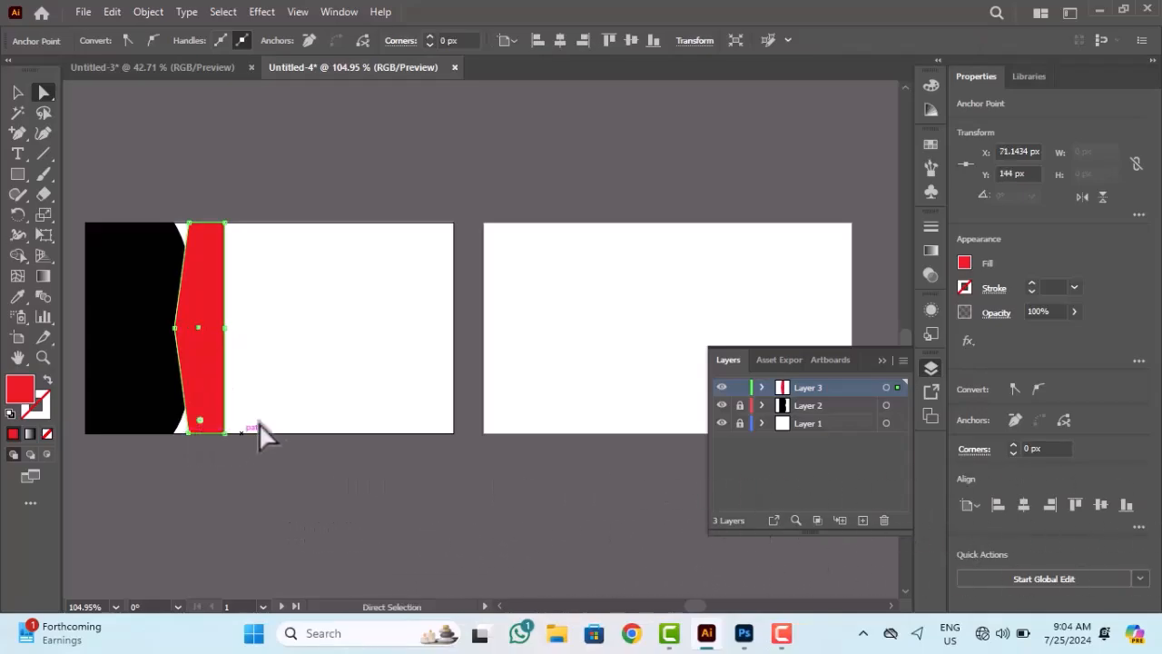
shift+click(192, 223)
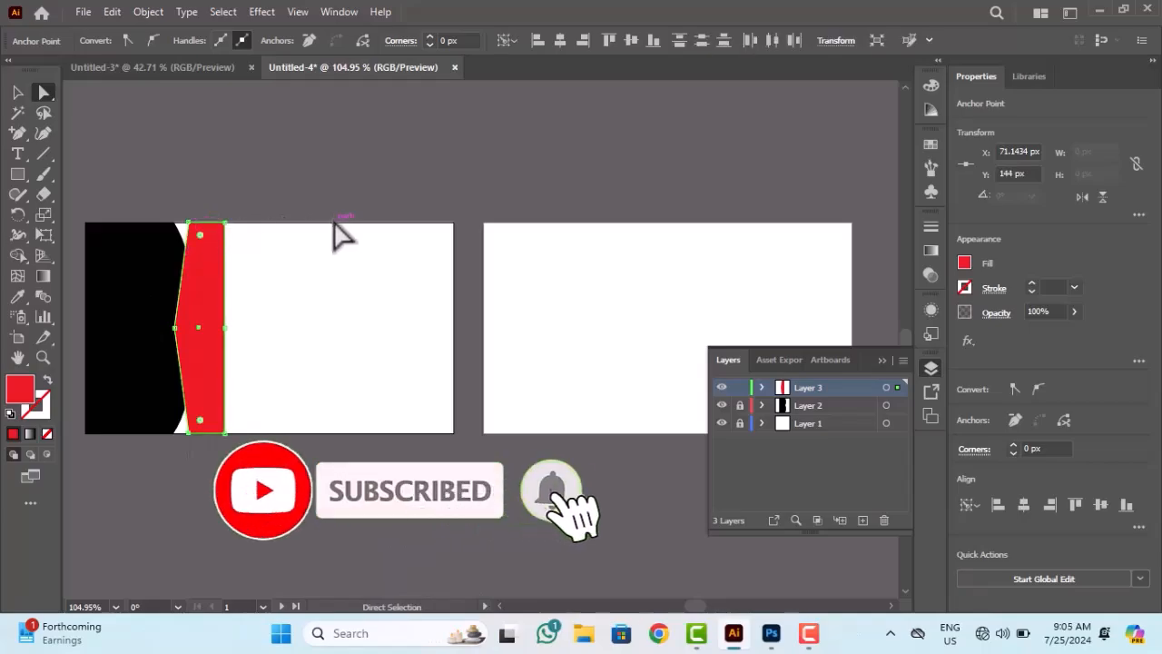
key(Left)
key(Left)
key(Left)
key(Left)
key(Left)
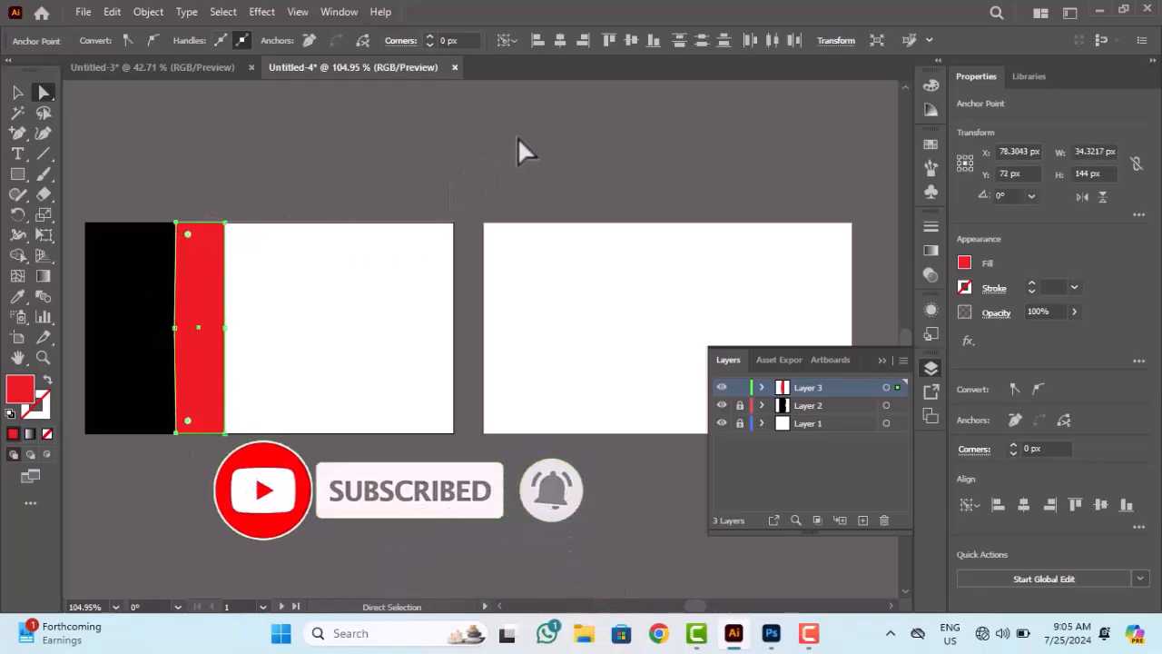
- Add curvature points to the red strip's inner edge and bend it into two arcs following the black shape's outline
click(42, 132)
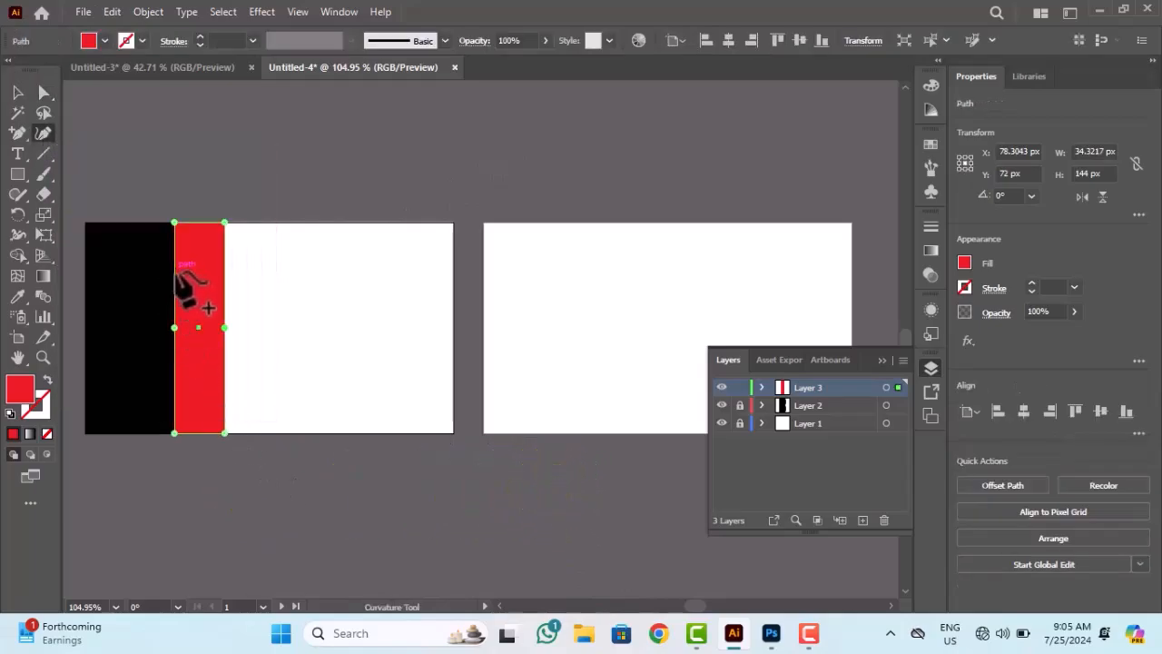
click(176, 271)
drag(177, 273, 188, 276)
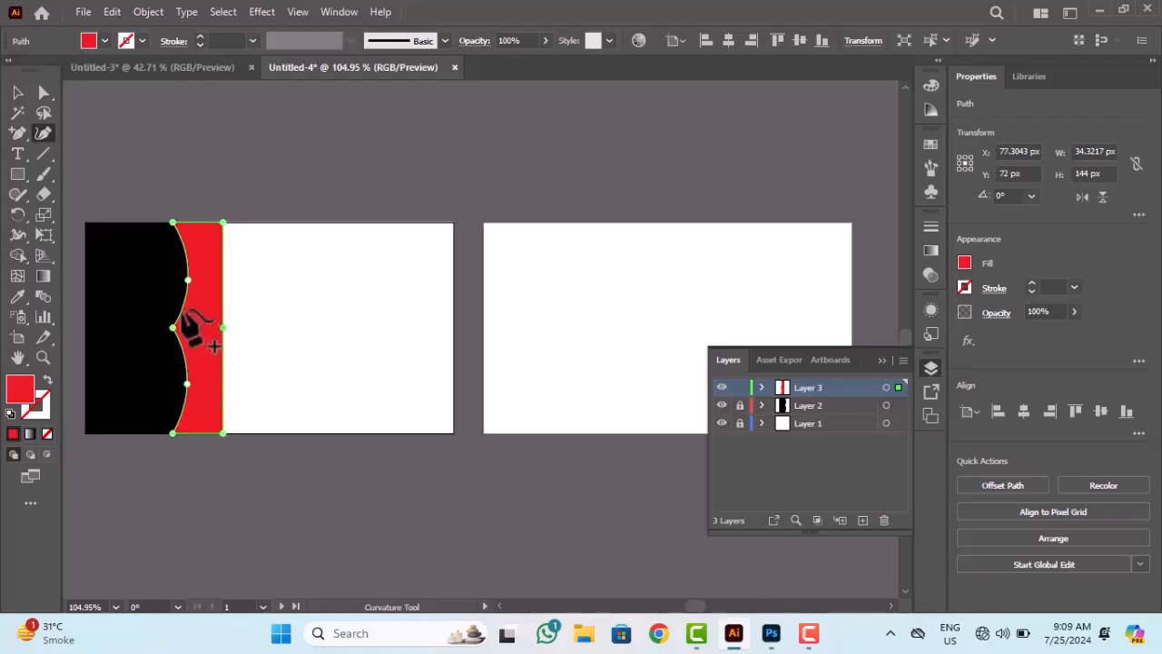
- Move the two outer corner anchors of the red shape outward by about 11 px
click(40, 96)
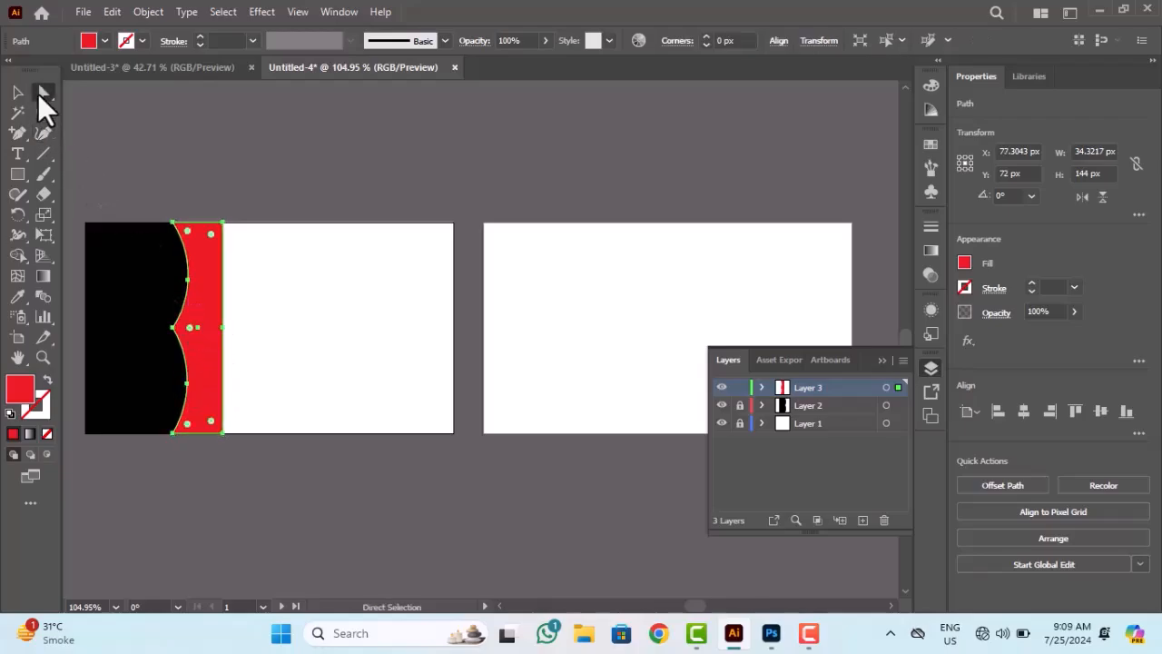
click(222, 224)
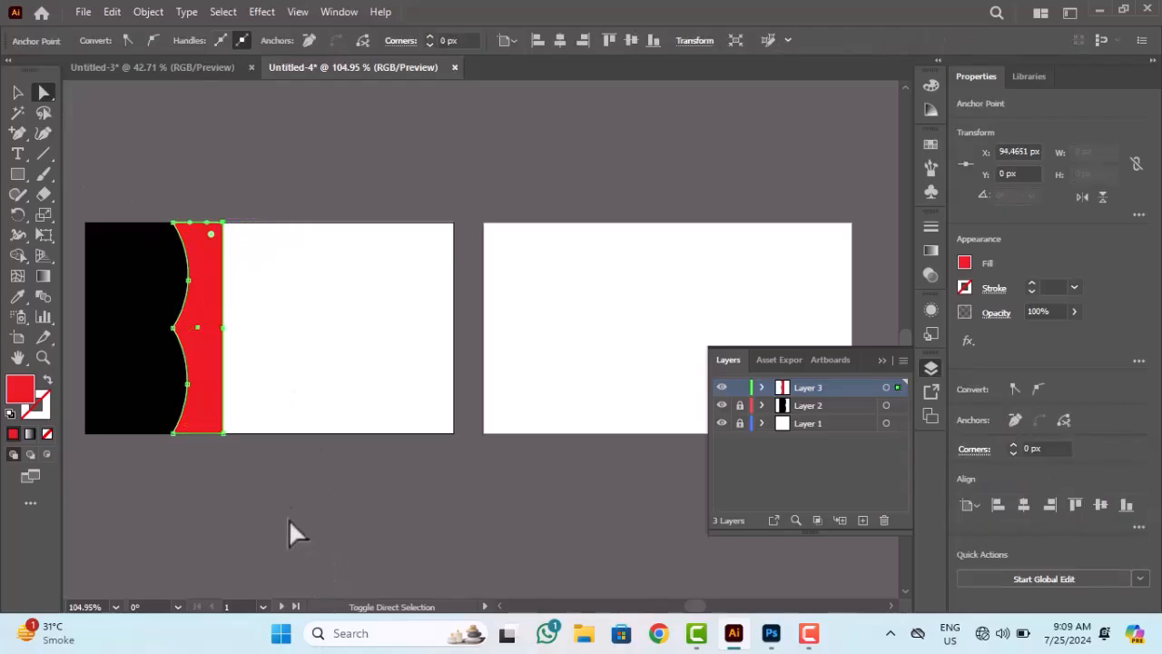
shift+click(225, 433)
key(Right)
key(Right)
key(Right)
key(Right)
key(Right)
key(Right)
key(Right)
key(Right)
key(Right)
key(Right)
key(Right)
key(Right)
key(Right)
key(Right)
key(Right)
key(Right)
key(Right)
key(Right)
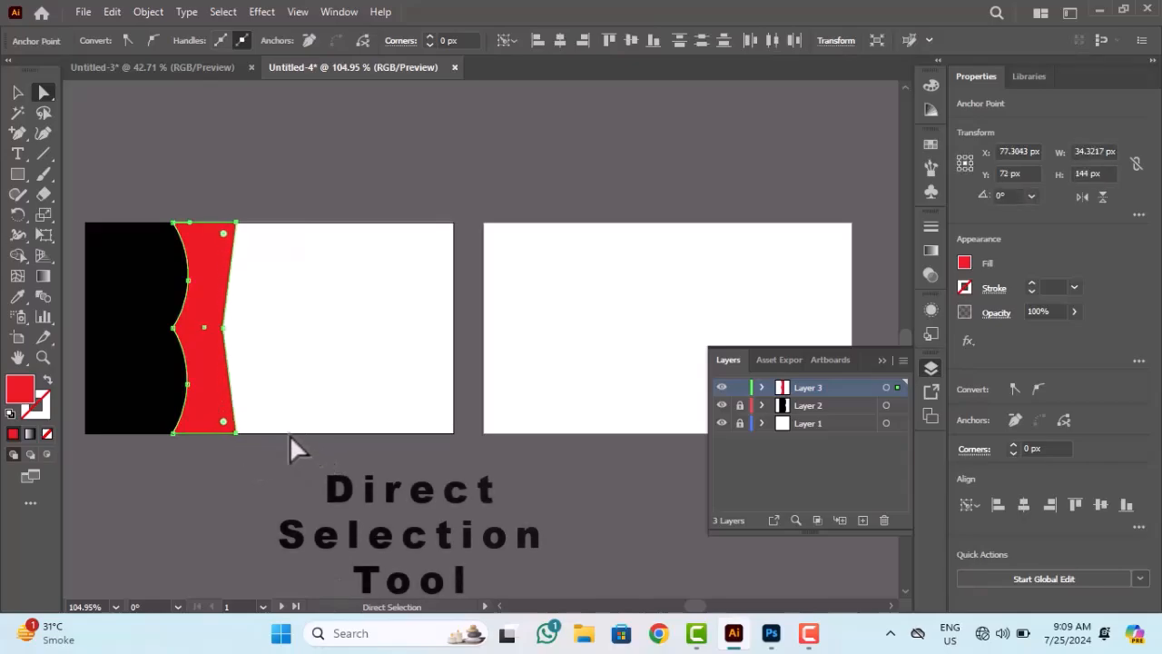
- Move the midpoint anchor of the red shape's outer edge inward by about 16 px to form a V-shaped notch
click(223, 328)
key(Left)
key(Left)
key(Left)
key(Left)
key(Left)
key(Left)
key(Left)
key(Left)
key(Left)
key(Left)
key(Left)
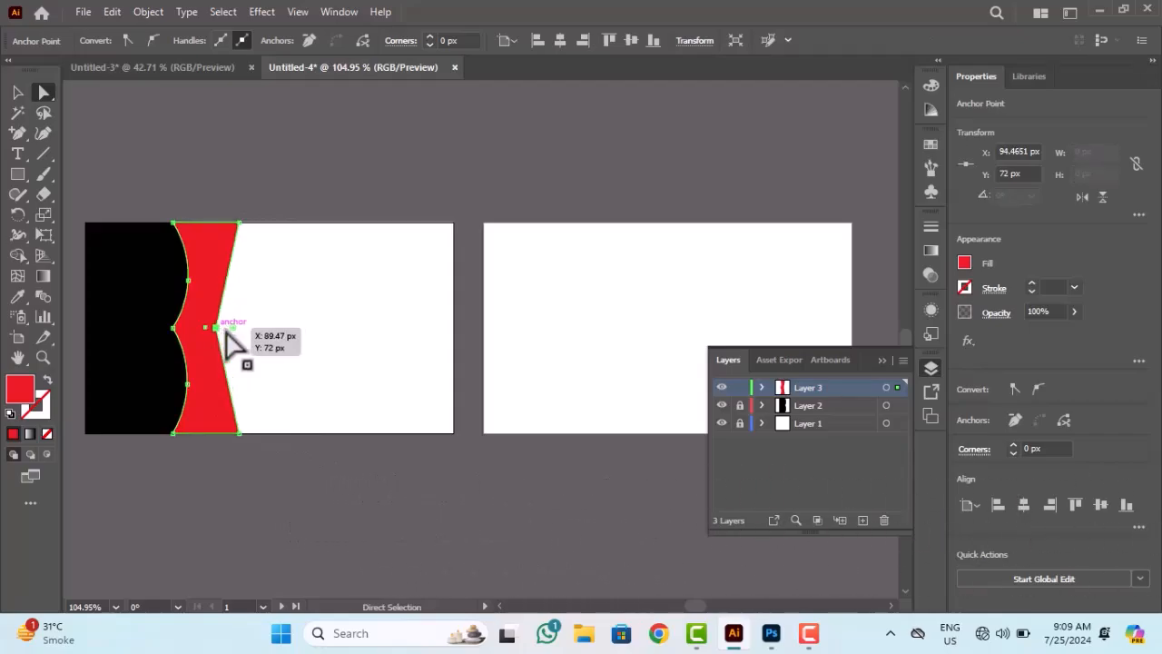
key(Left)
key(Left)
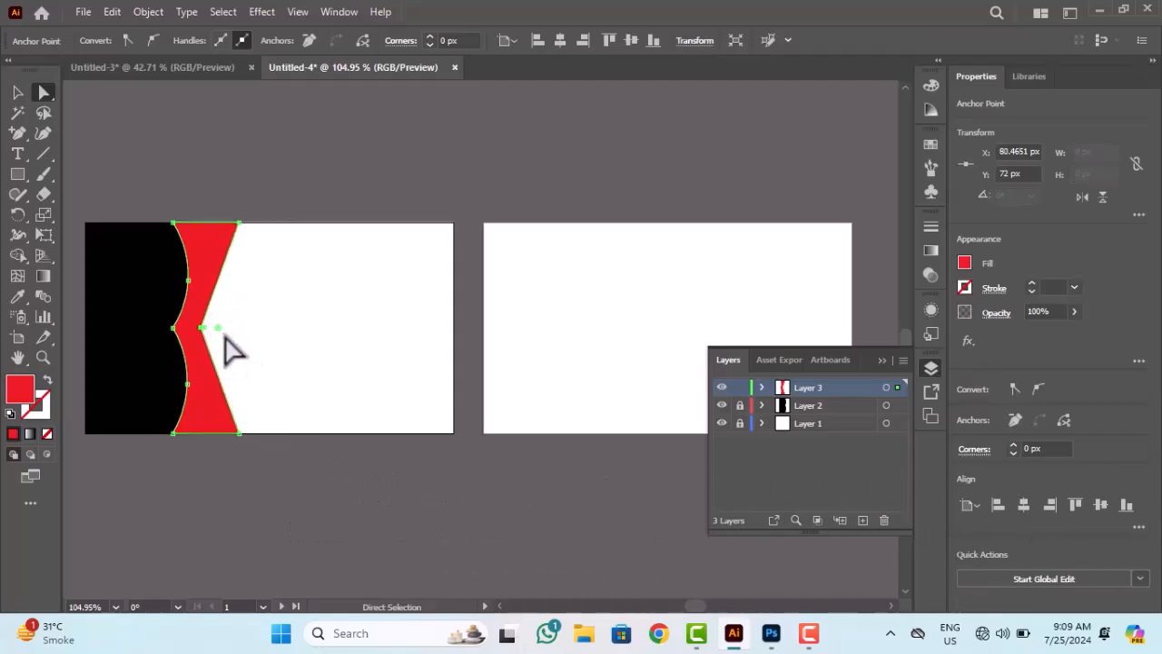
click(14, 92)
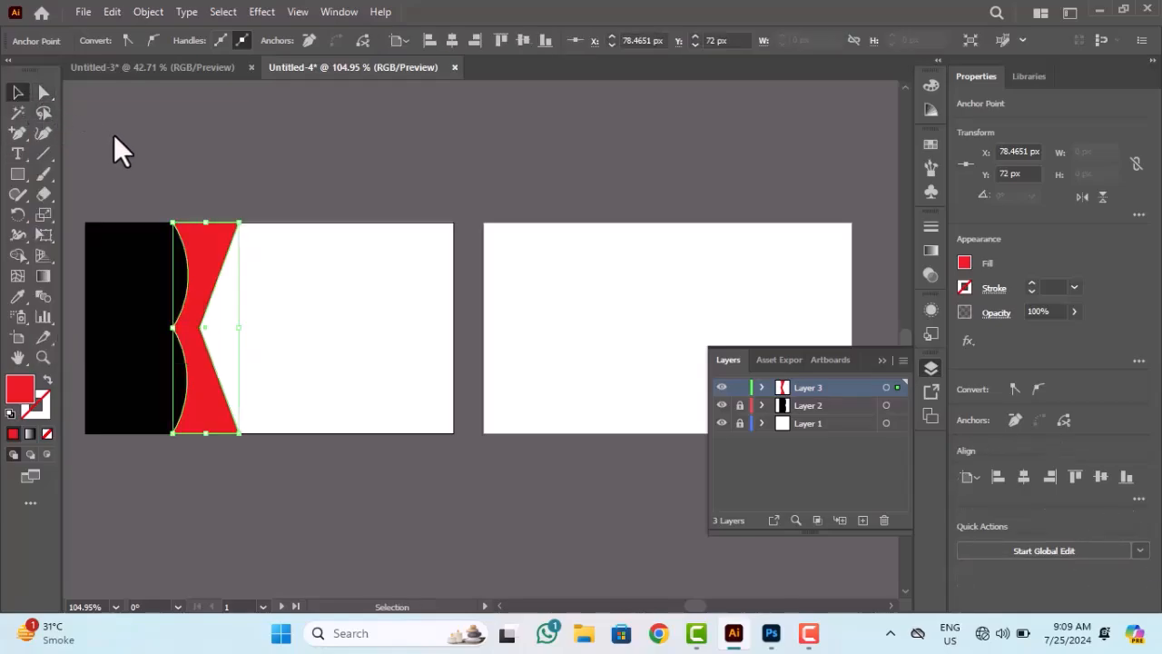
click(118, 158)
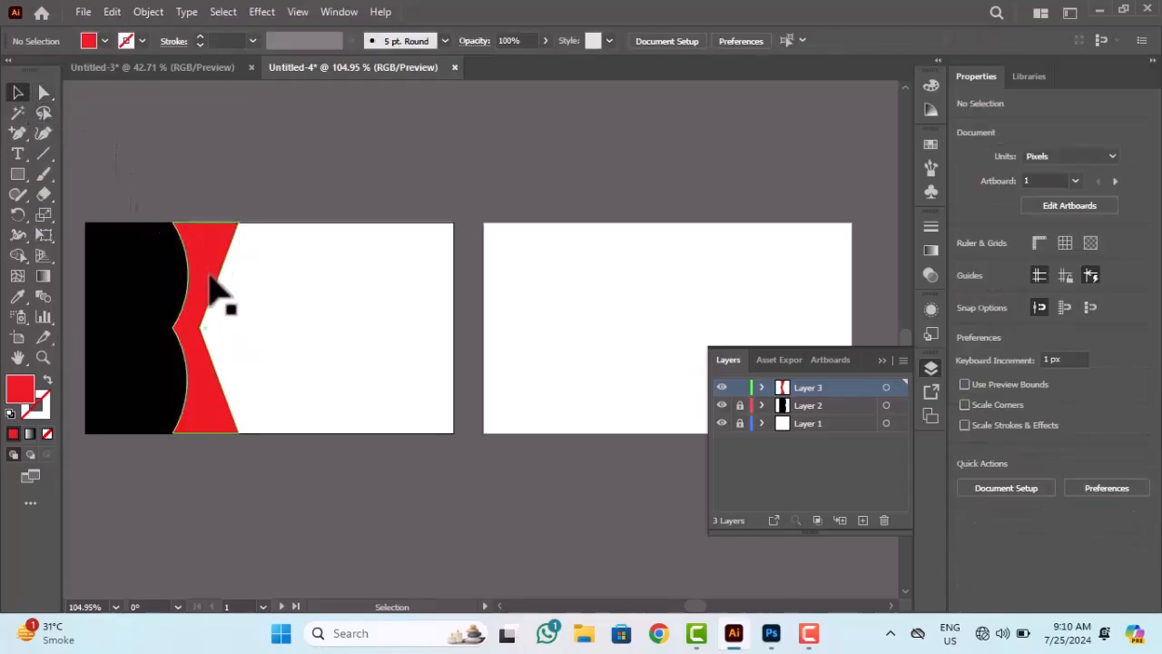
- Shift the whole red shape slightly away from the black shape to leave a thin white gap between them
click(194, 334)
drag(180, 313, 183, 313)
click(201, 121)
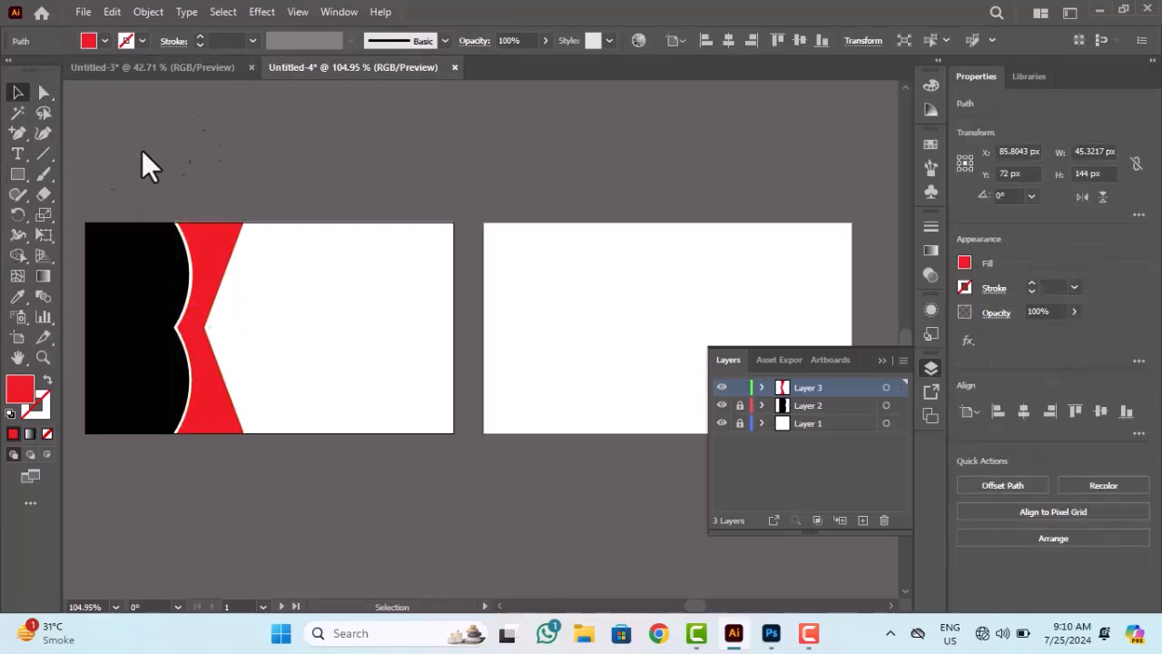
- Draw a circle about 86 px across centred on the black shape's notch, with a near-black fill and a 2 pt white stroke
drag(20, 179, 72, 216)
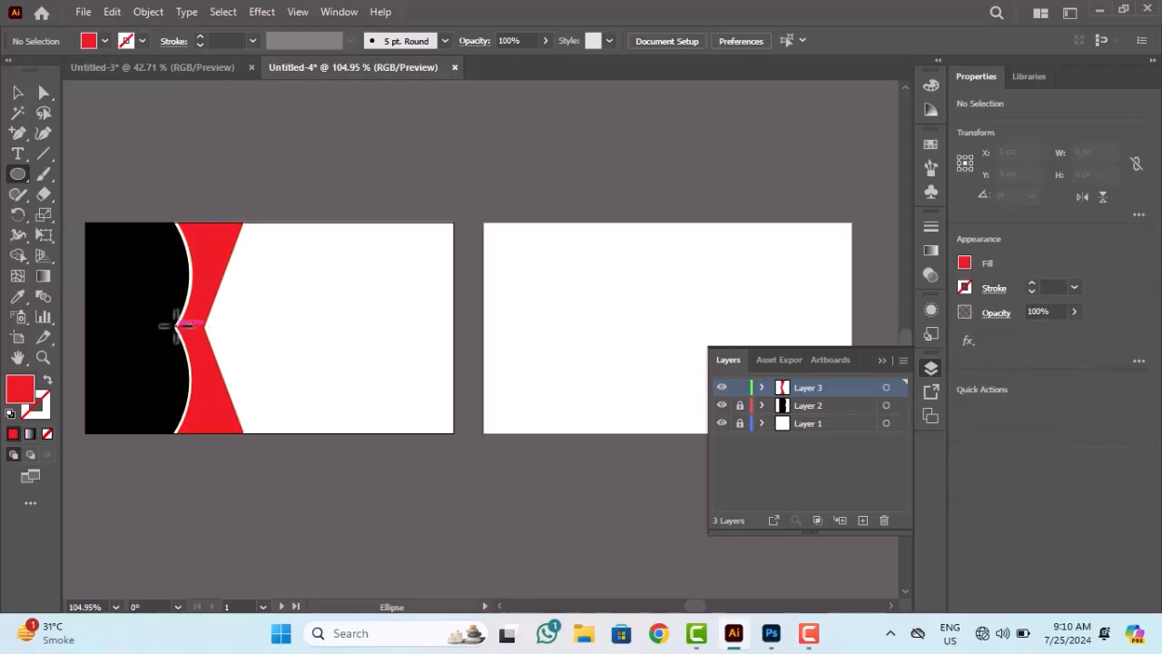
drag(173, 323, 197, 391)
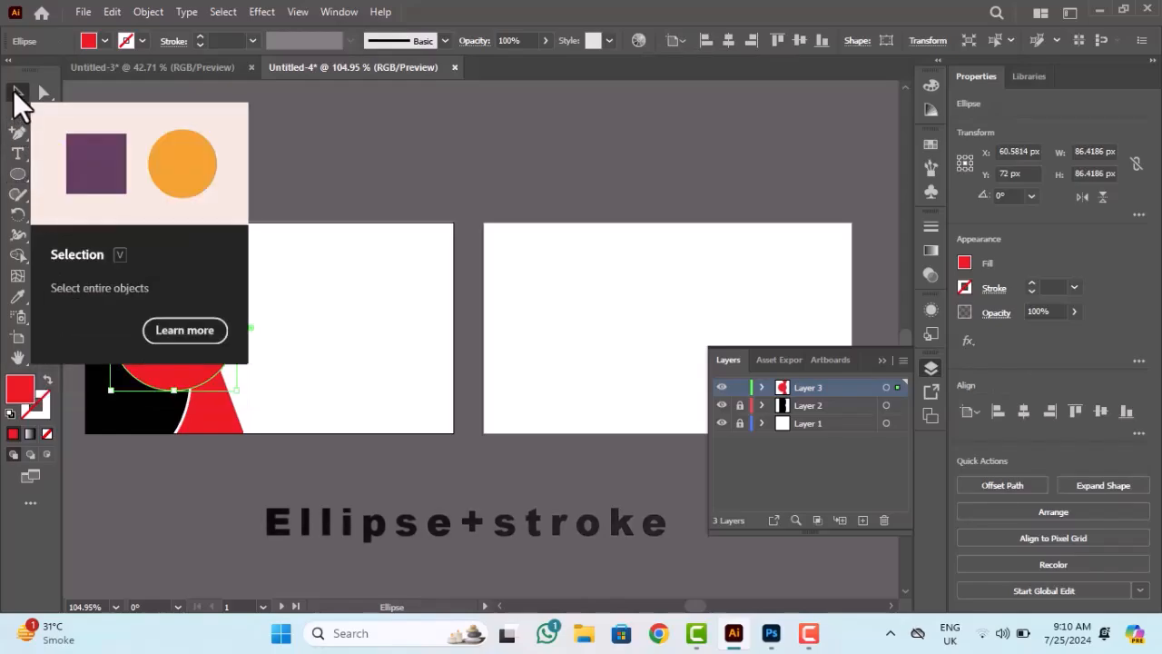
click(16, 93)
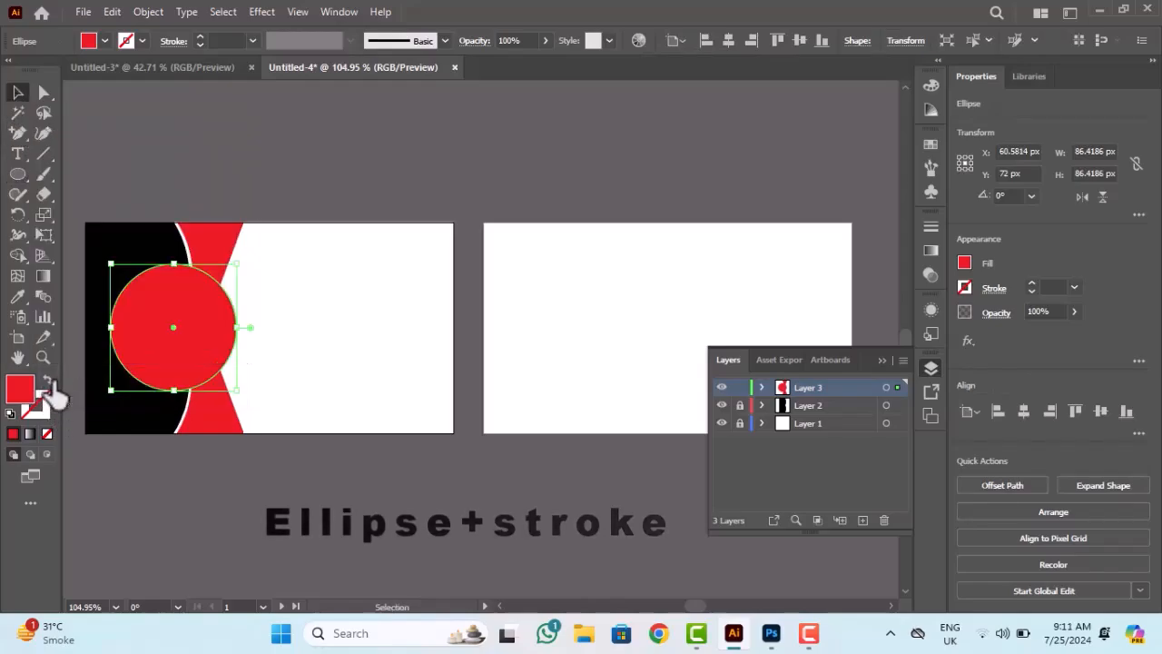
click(10, 414)
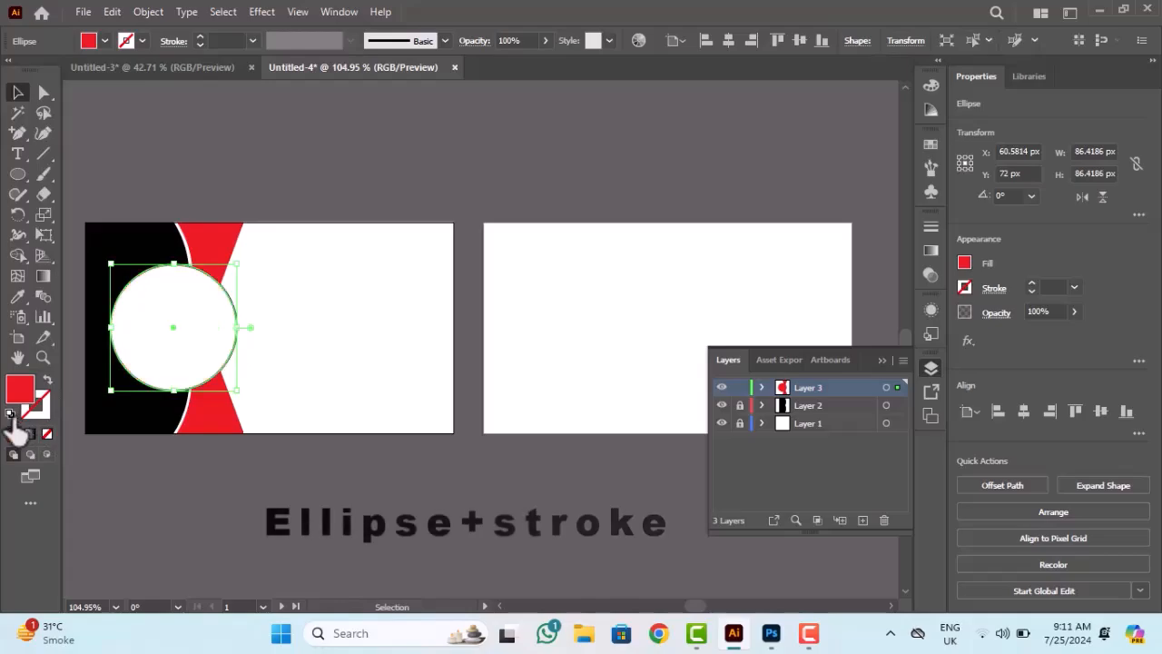
click(48, 381)
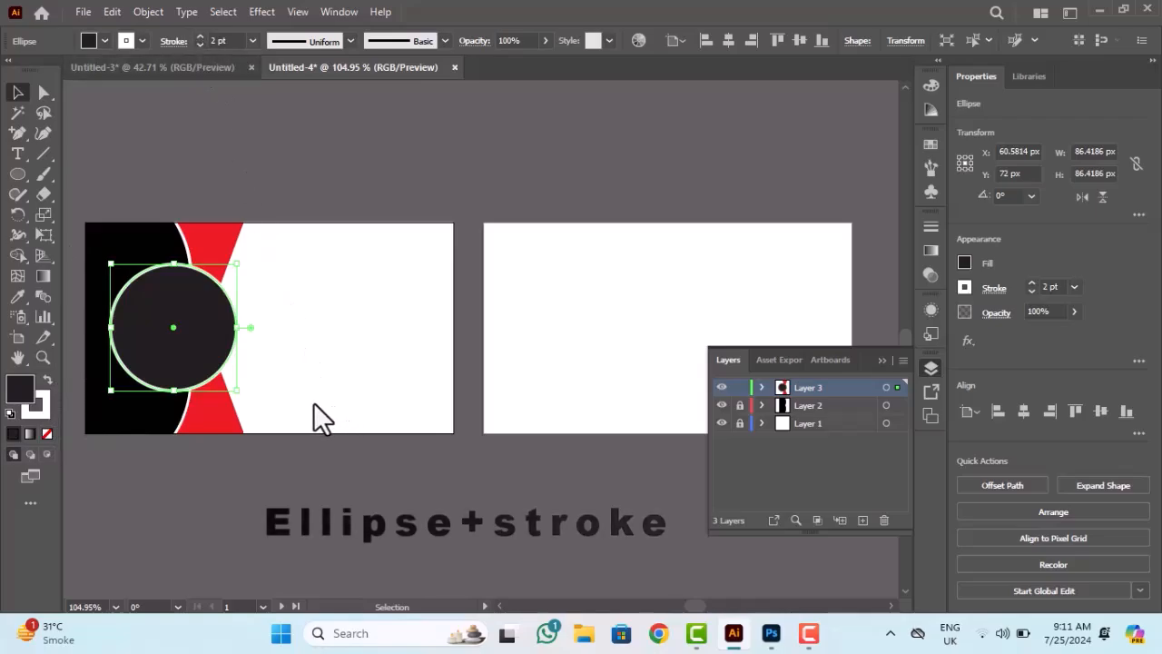
click(285, 409)
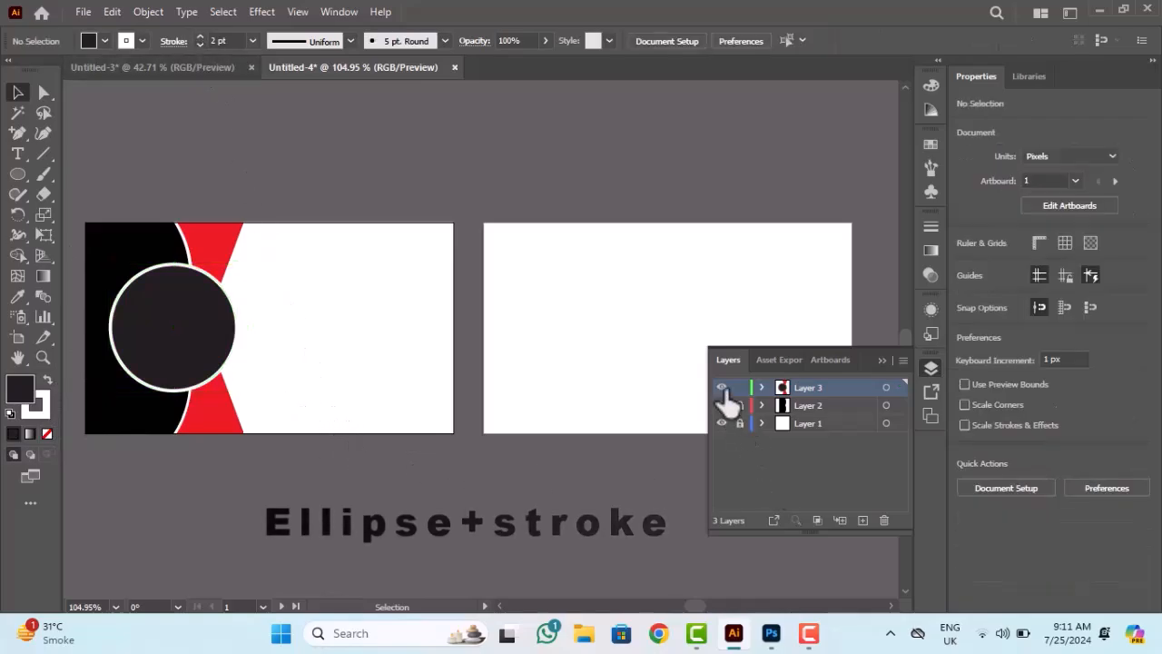
- Lock Layer 3 and add a new layer above it
drag(739, 388, 739, 423)
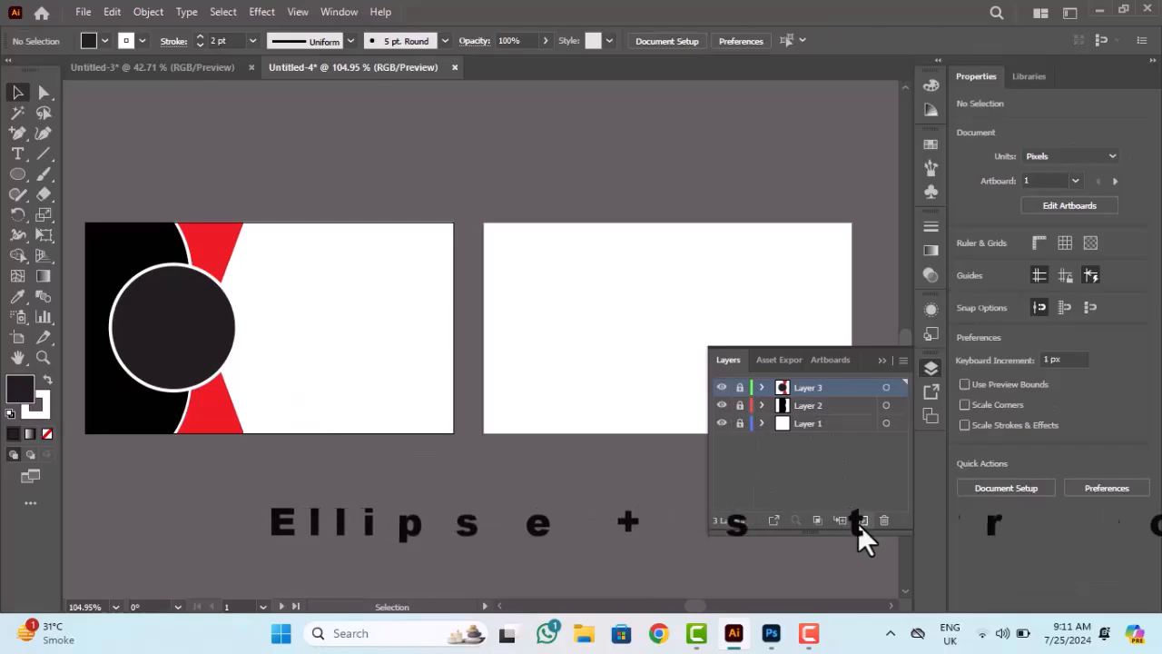
click(862, 519)
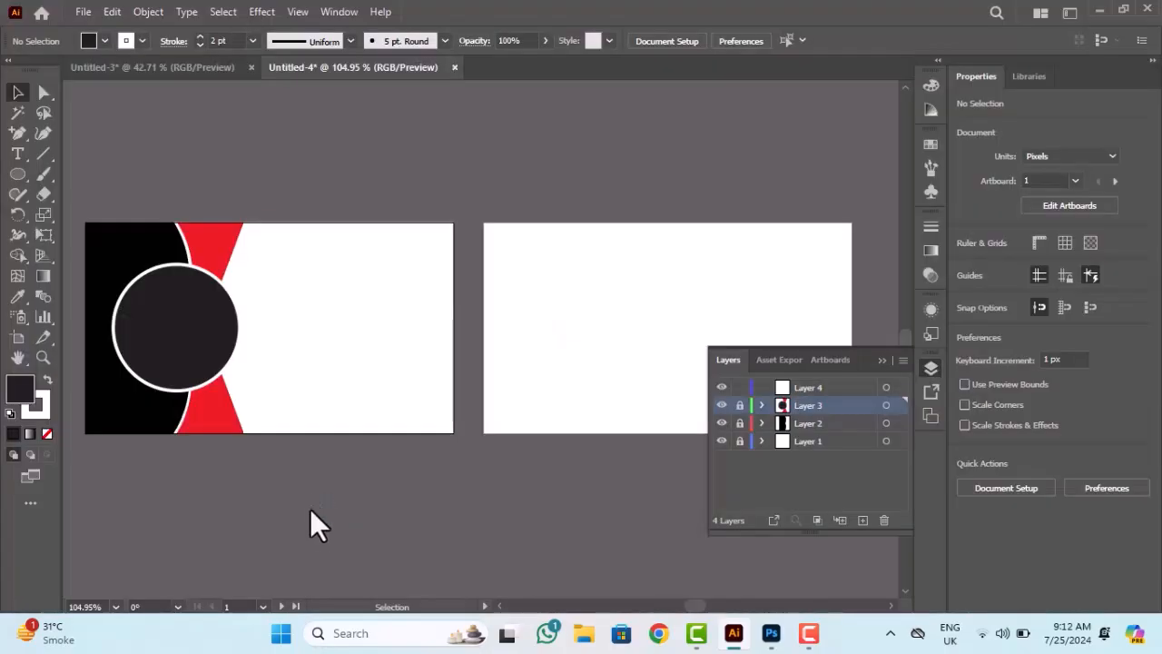
mouse_move(813, 646)
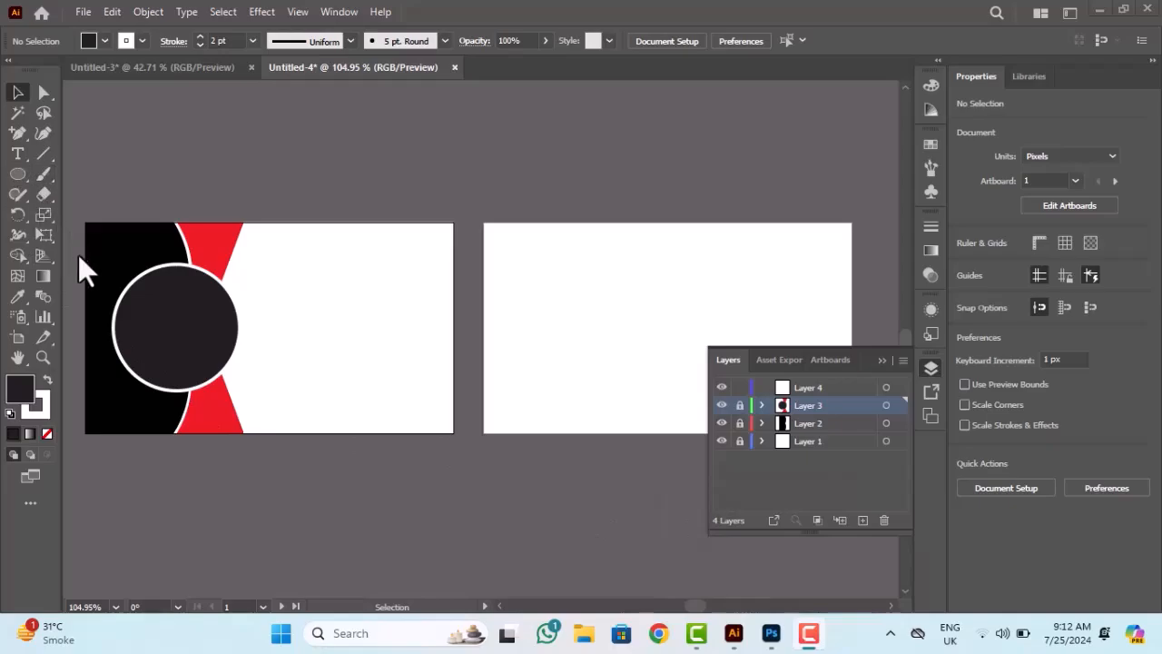
- On Layer 4, draw a dark bar without stroke above the first artboard, about 60 px wide and 3.5 px high
click(18, 176)
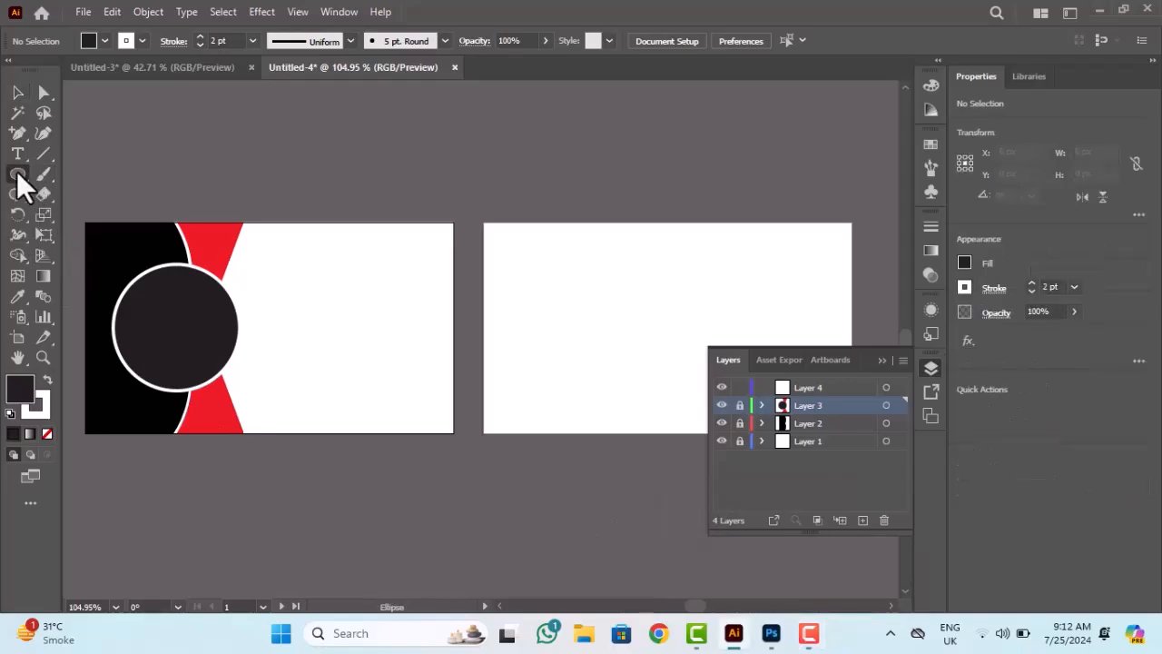
drag(22, 186, 91, 175)
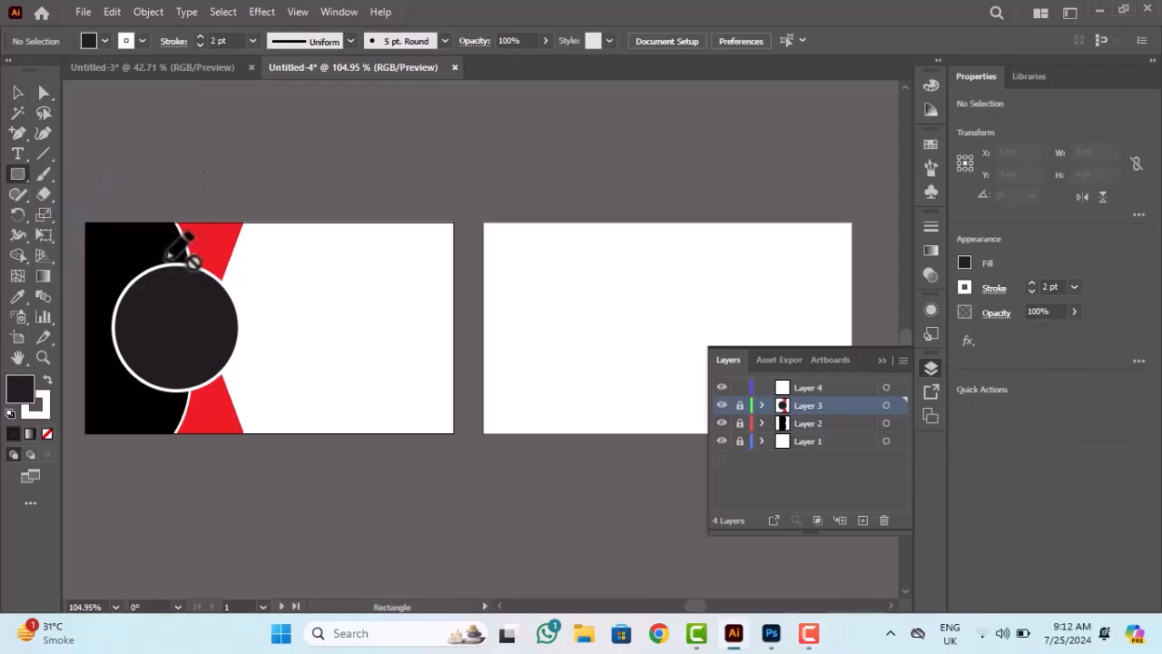
click(840, 388)
mouse_move(163, 151)
mouse_down()
mouse_move(206, 180)
mouse_move(254, 161)
mouse_up()
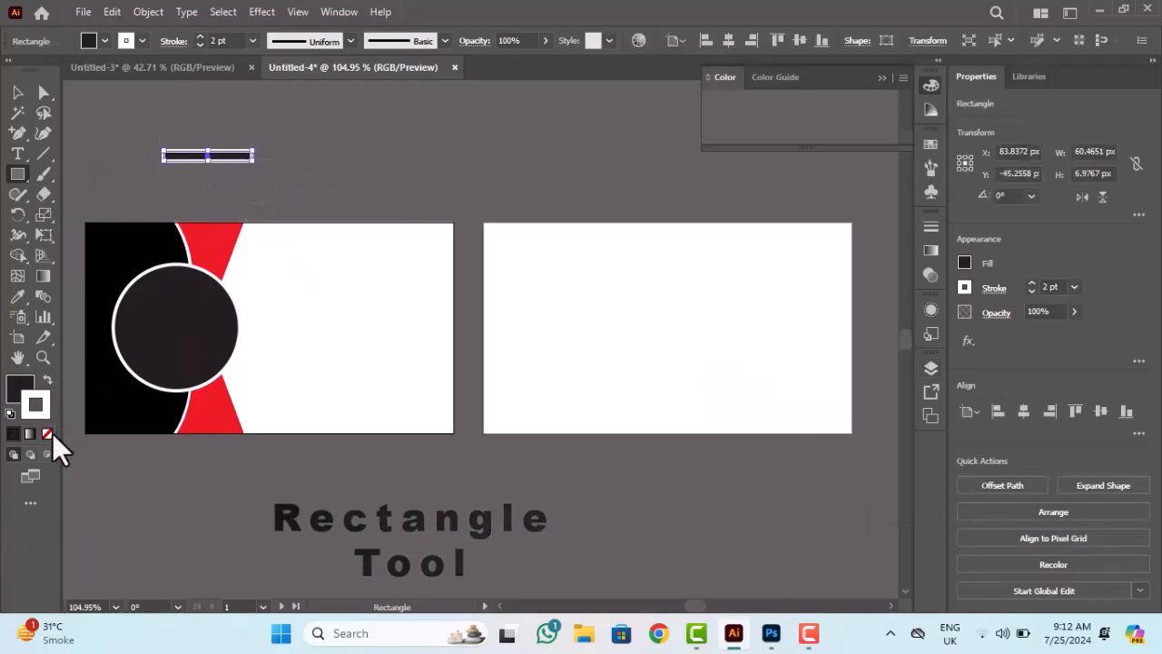
click(47, 433)
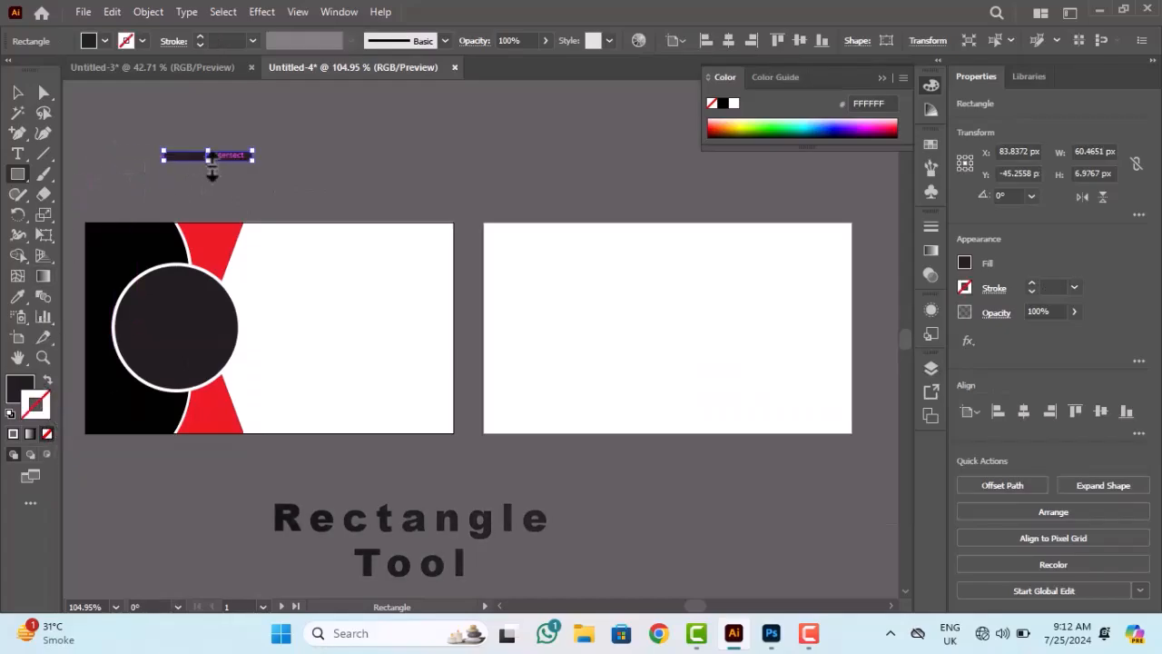
drag(208, 157, 208, 160)
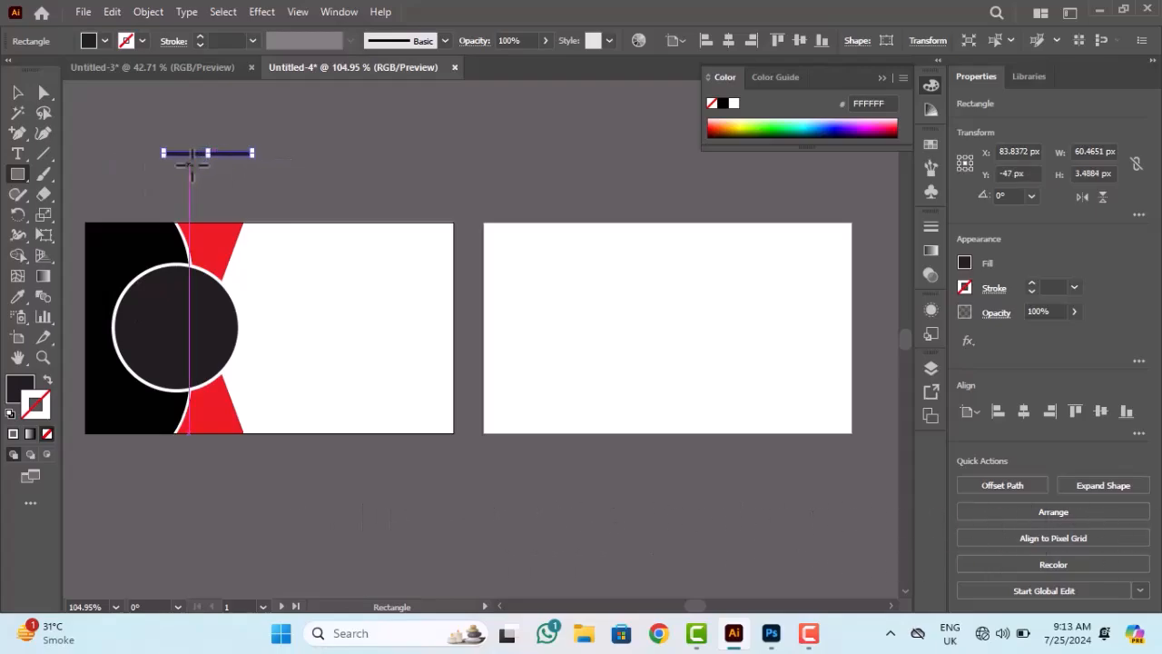
- Copy the thin bar about 7 px downward and repeat the copy to make a stack of three evenly spaced bars
click(17, 92)
click(241, 110)
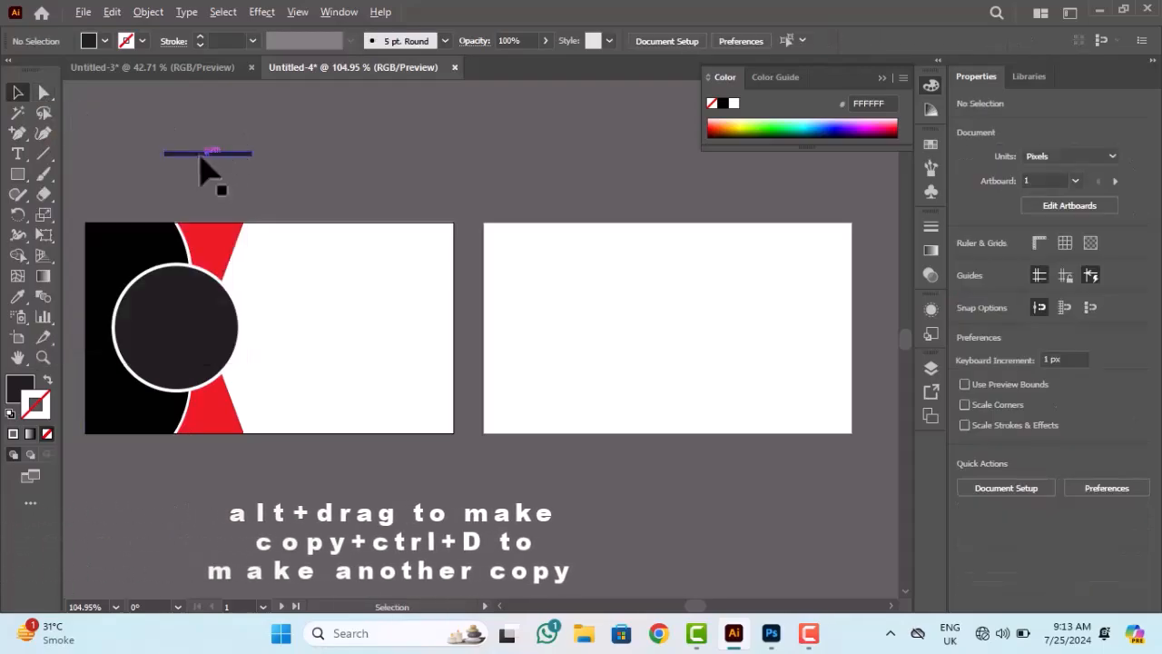
drag(201, 161, 200, 169)
key(ctrl+d)
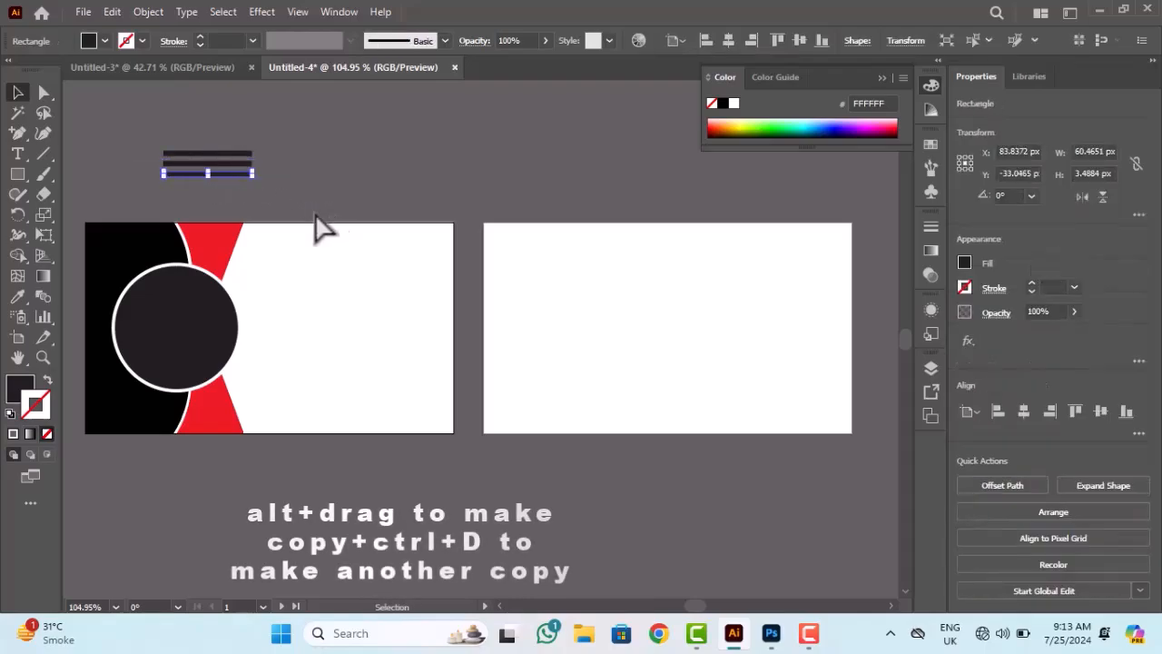
- Select the three thin bars above the first artboard and group them
drag(272, 146, 226, 187)
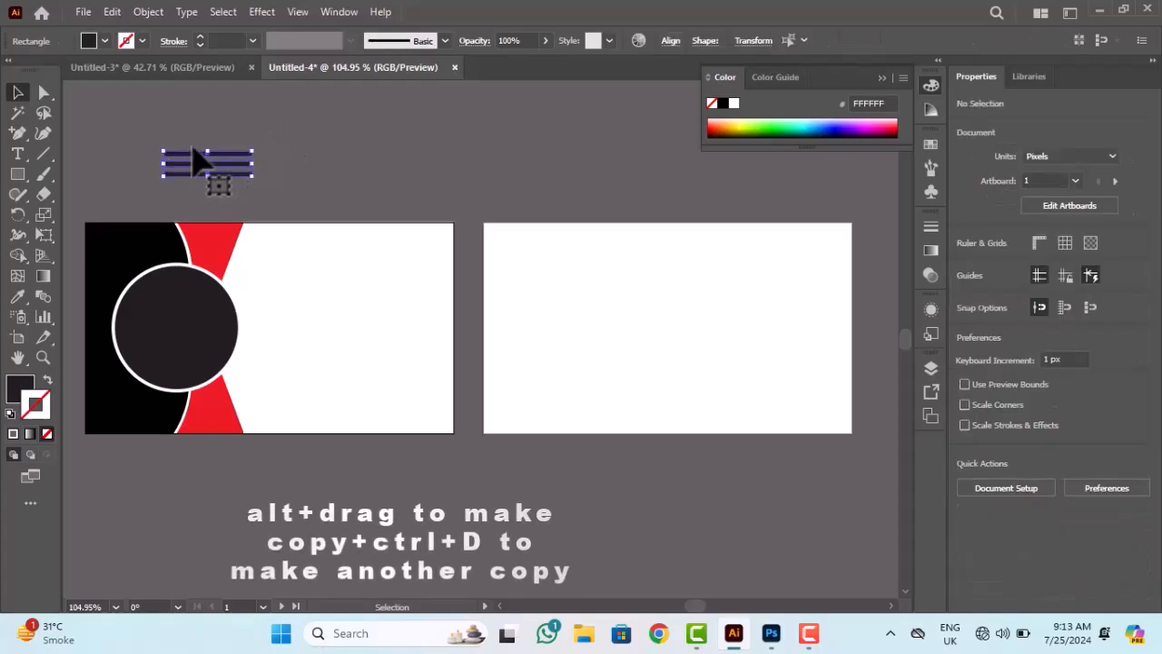
right_click(188, 134)
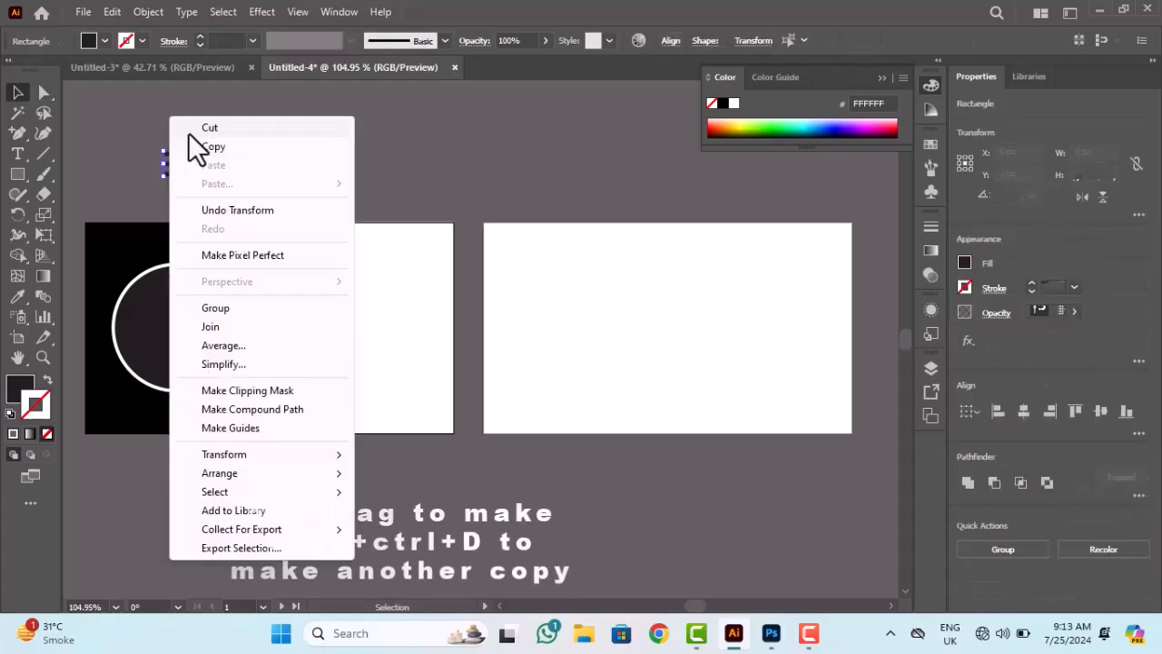
click(223, 309)
click(283, 165)
- Recolour the bar group with the red sampled from the curved red shape on the first artboard
click(237, 174)
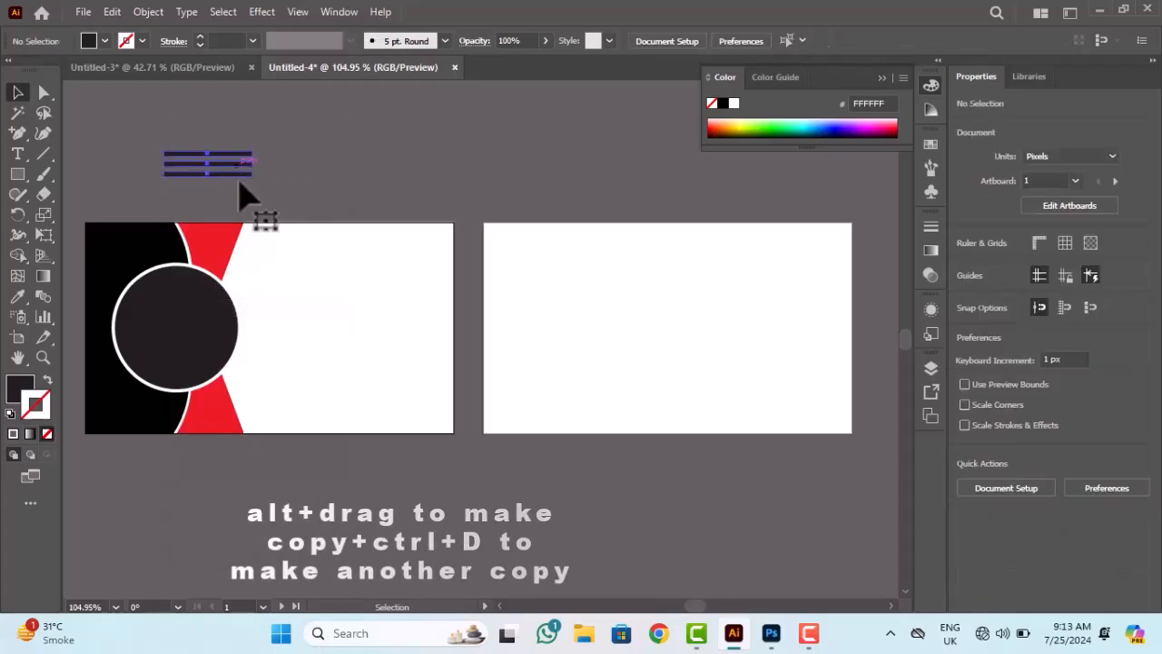
click(17, 296)
click(223, 234)
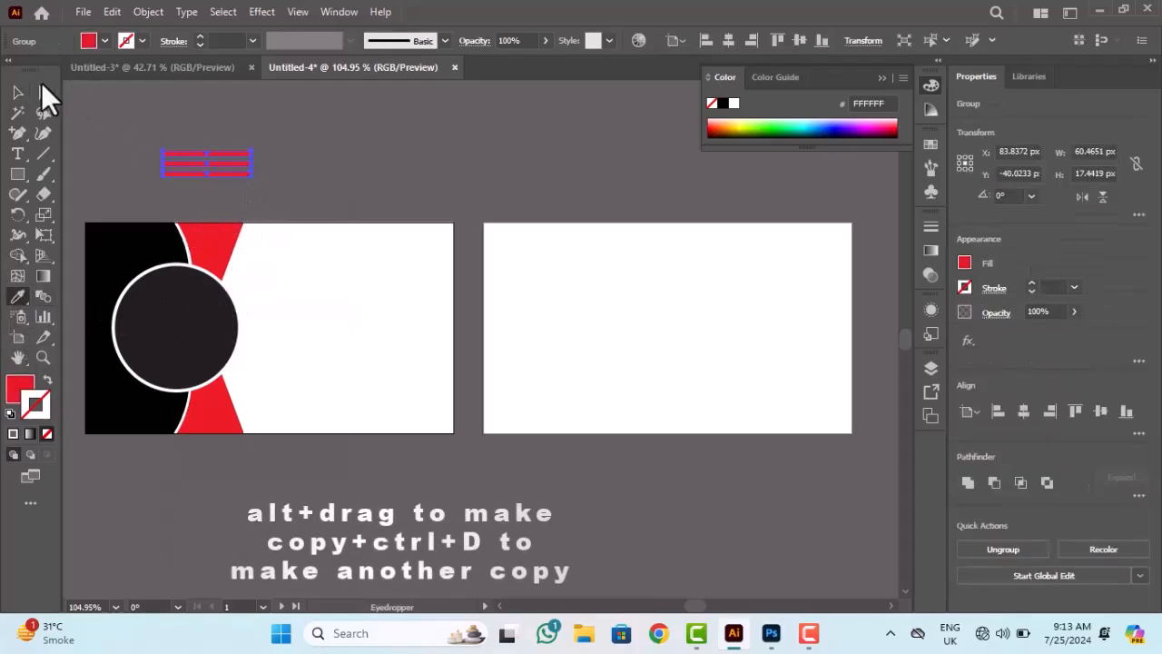
click(17, 93)
click(171, 206)
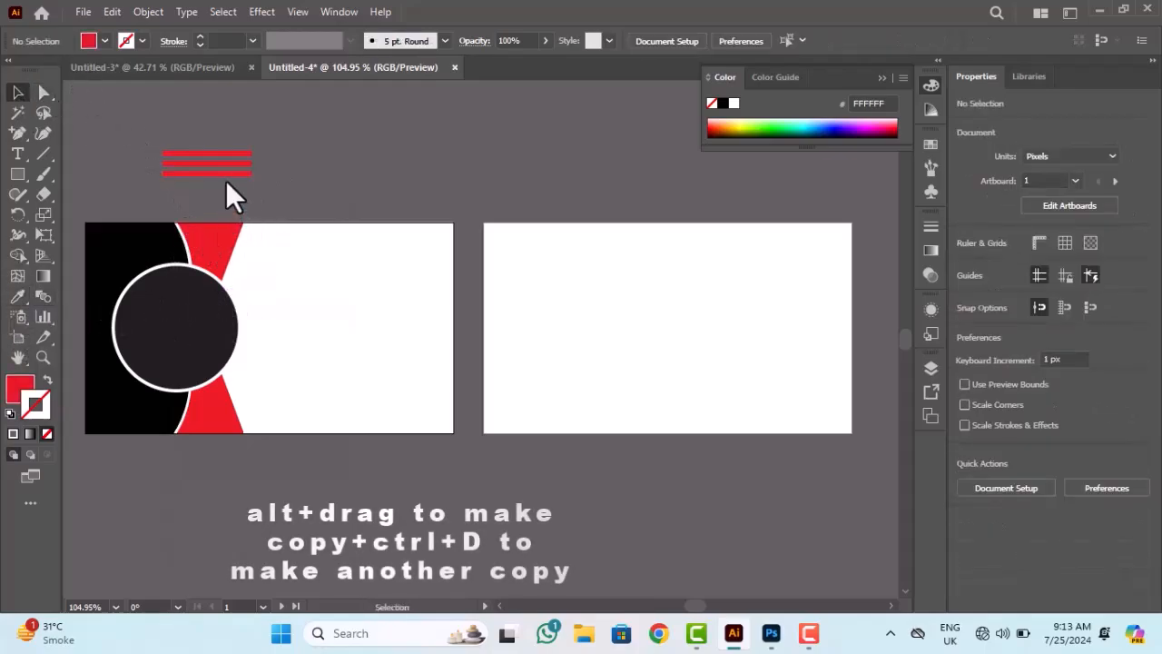
- Move the red bars to the card's left edge, vertically centred at 72 px, and place Layer 4 below Layer 3
drag(225, 178, 114, 342)
click(931, 368)
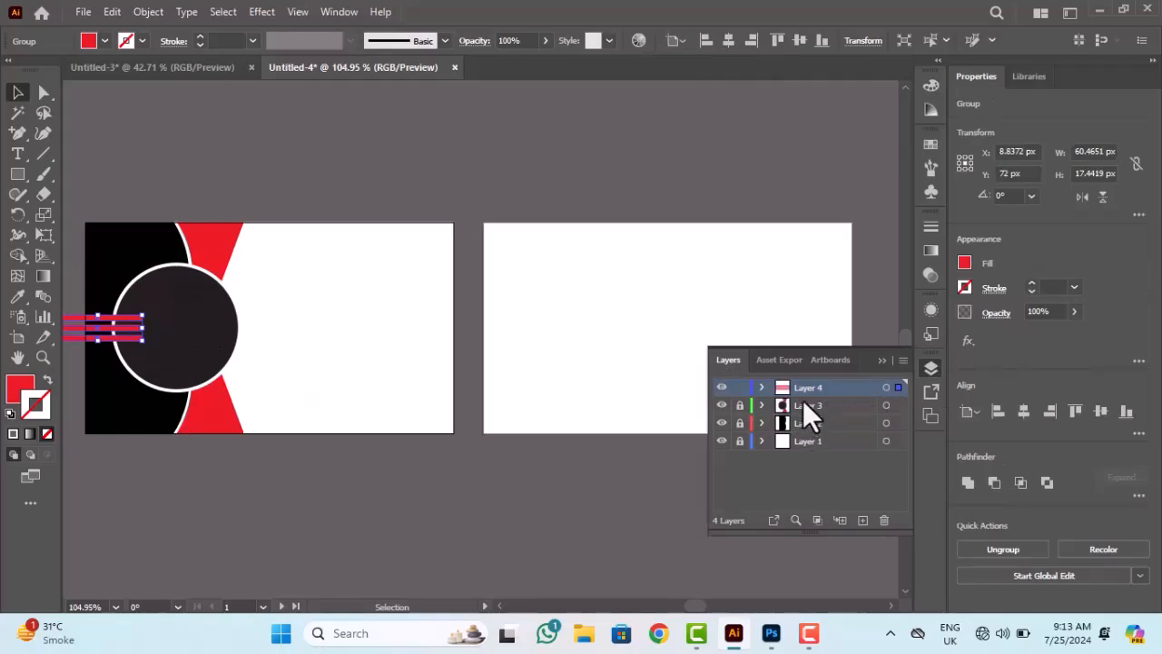
drag(827, 390, 814, 414)
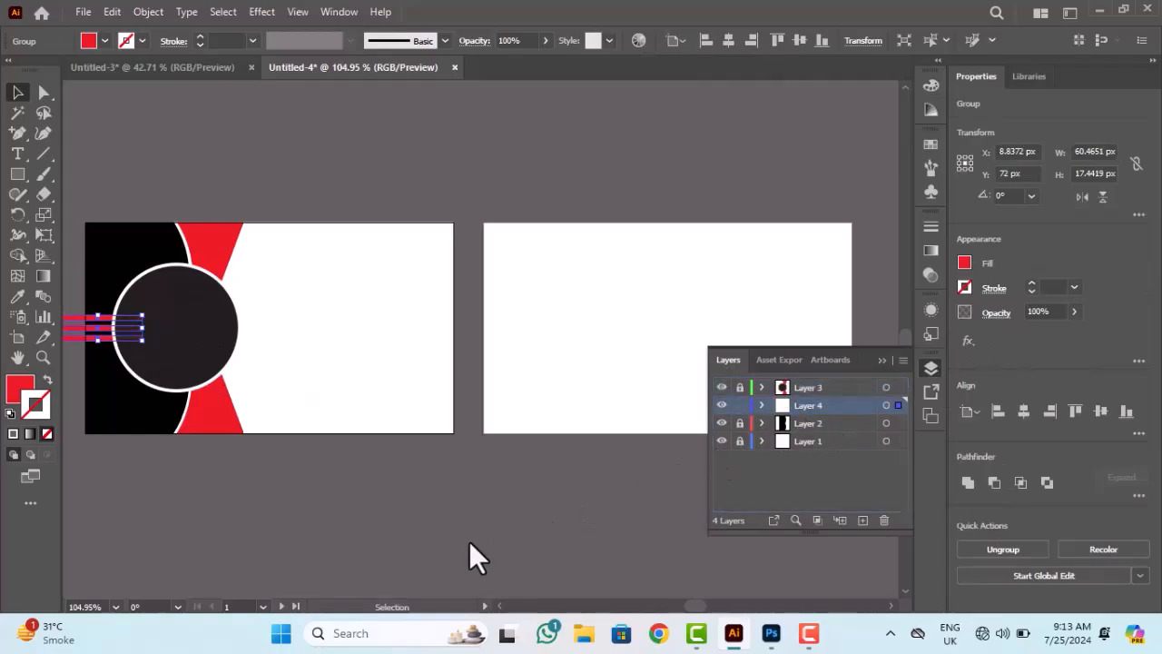
click(305, 478)
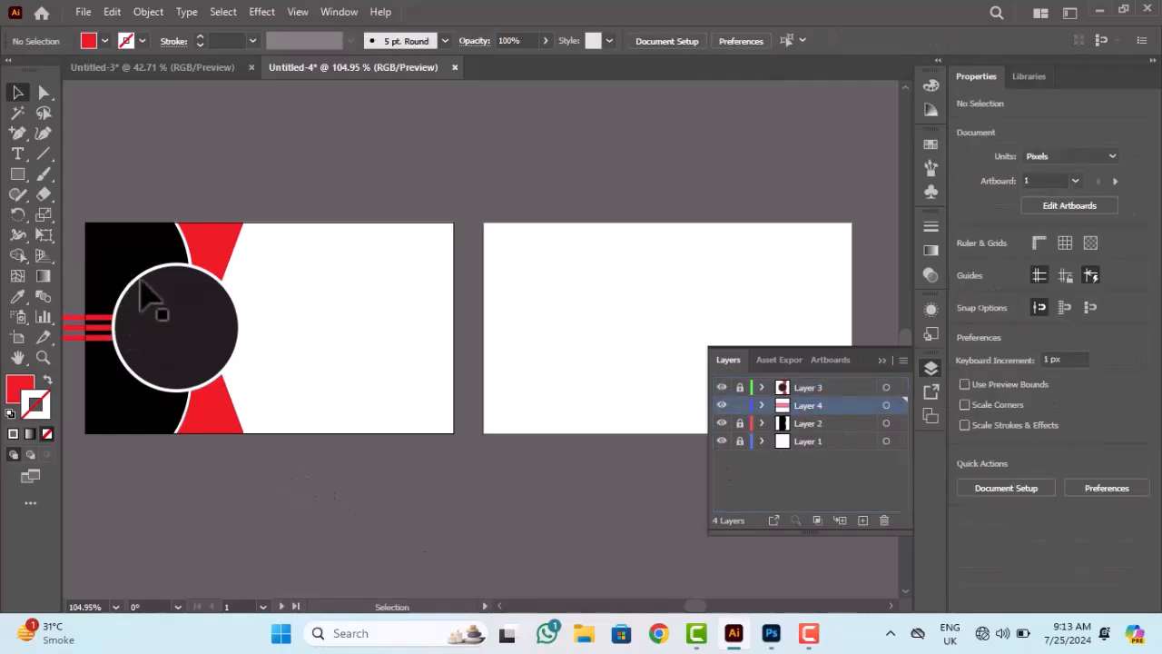
- Shorten the bar group from its outer end to about 39 px wide so it starts at the artboard's left edge
scroll(118, 354, left, 3)
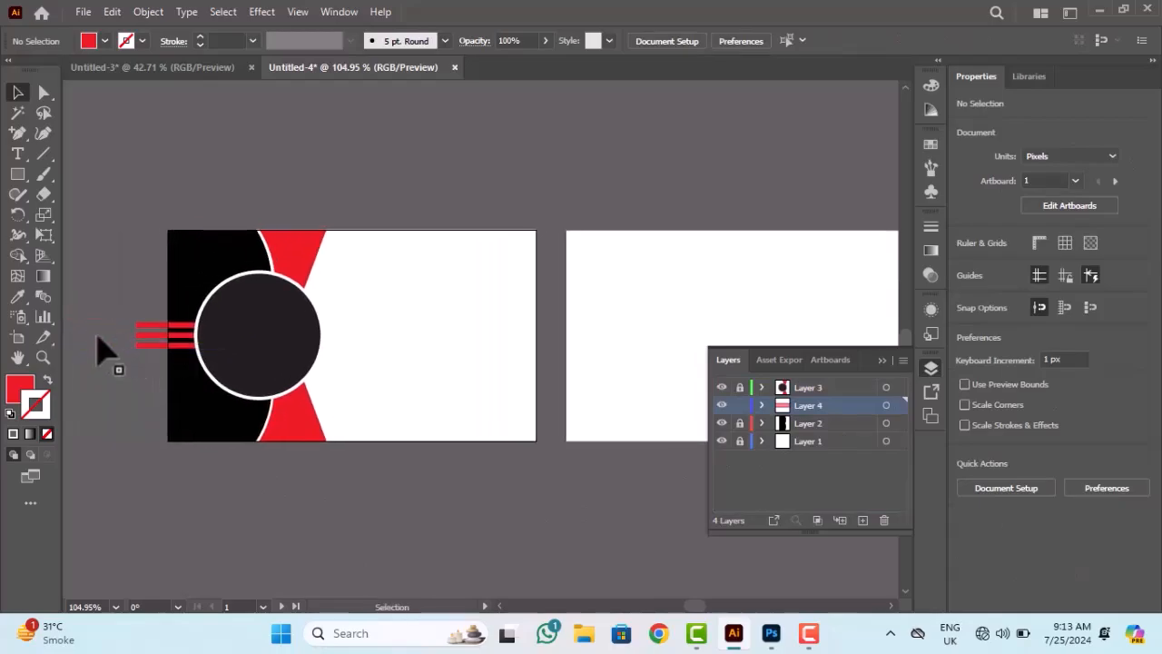
click(147, 349)
drag(138, 336, 169, 335)
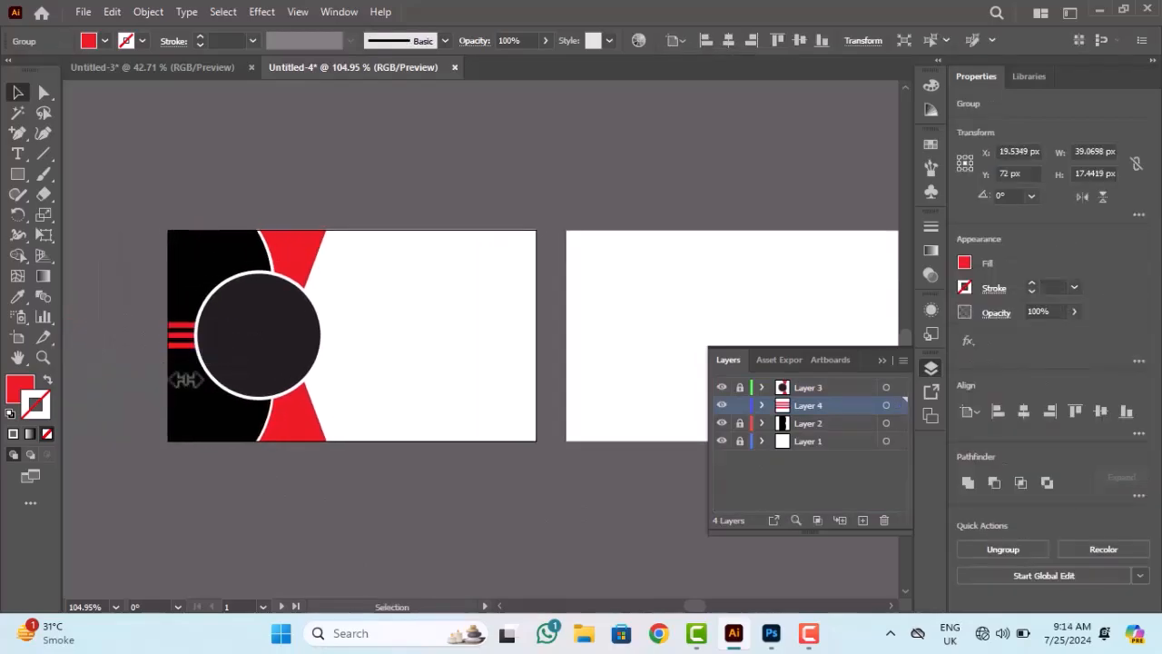
click(288, 365)
drag(277, 364, 193, 363)
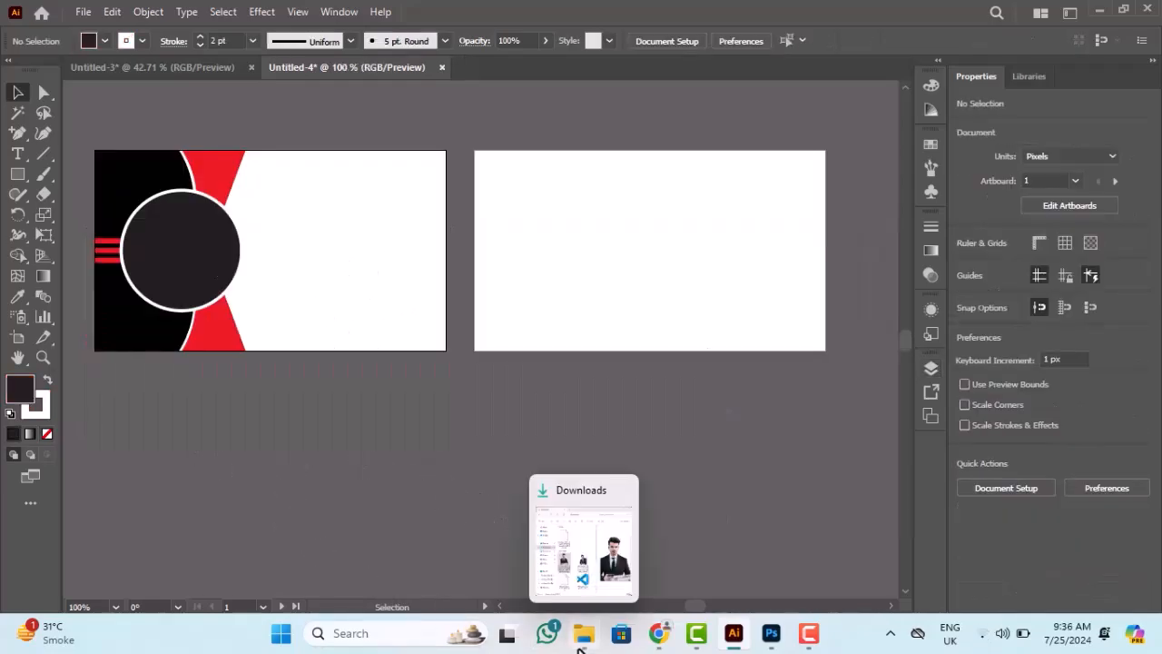
- Copy business-man-using-his-mobile-phone_23-2148018588.avif from the Downloads folder in File Explorer and return to Illustrator
click(584, 633)
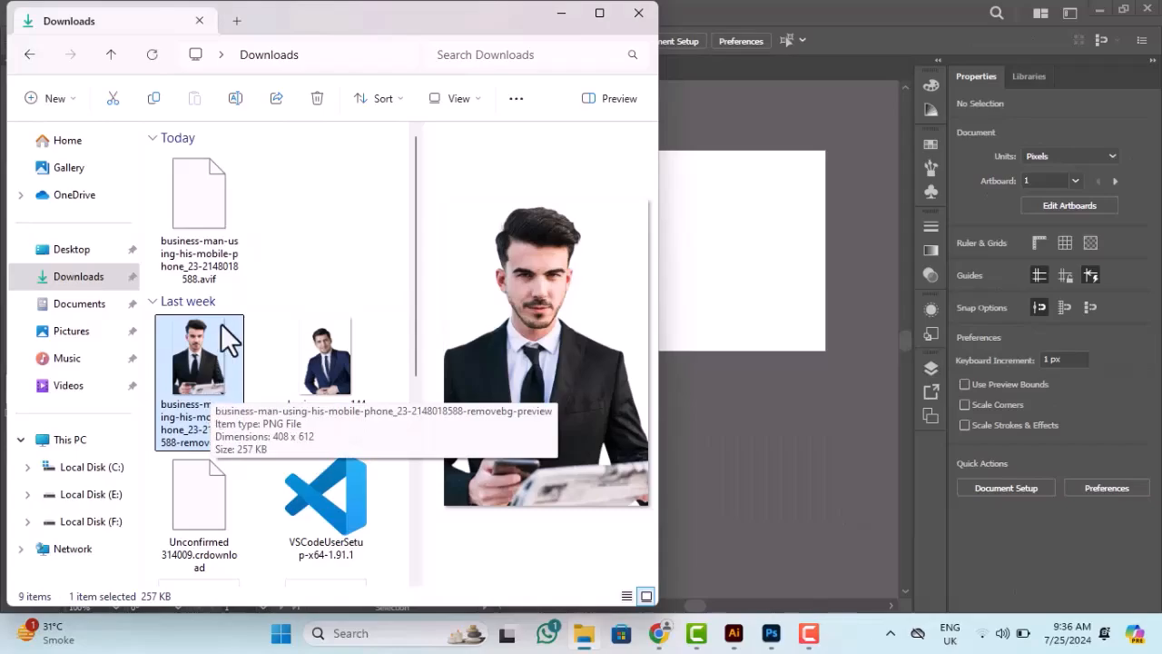
click(212, 205)
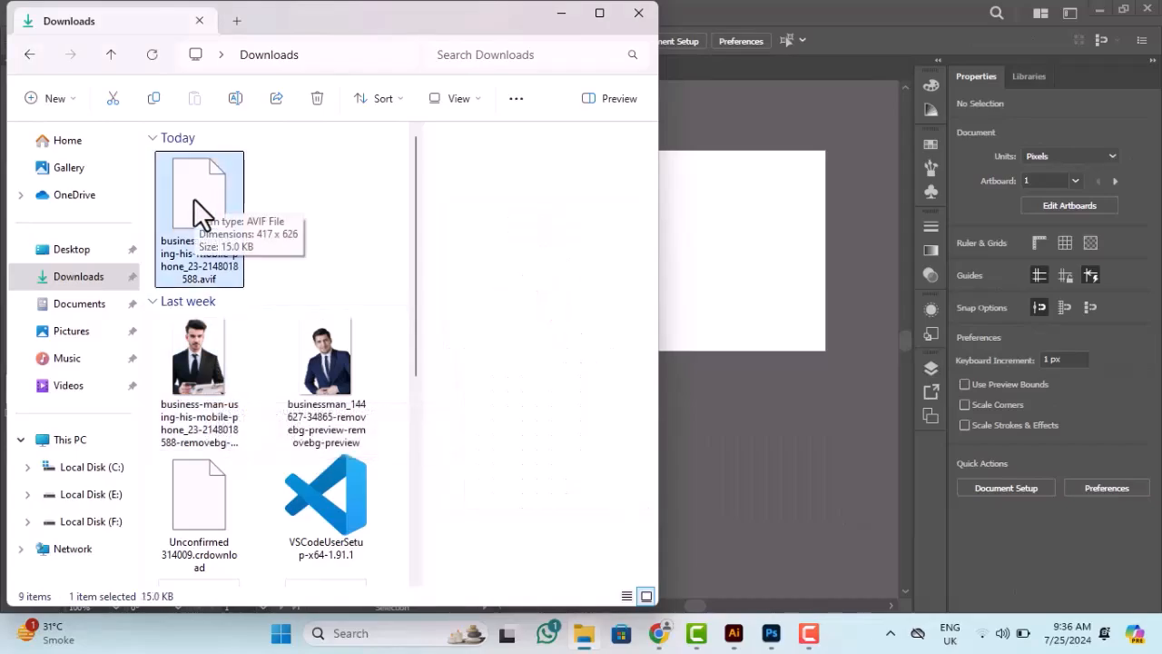
right_click(193, 224)
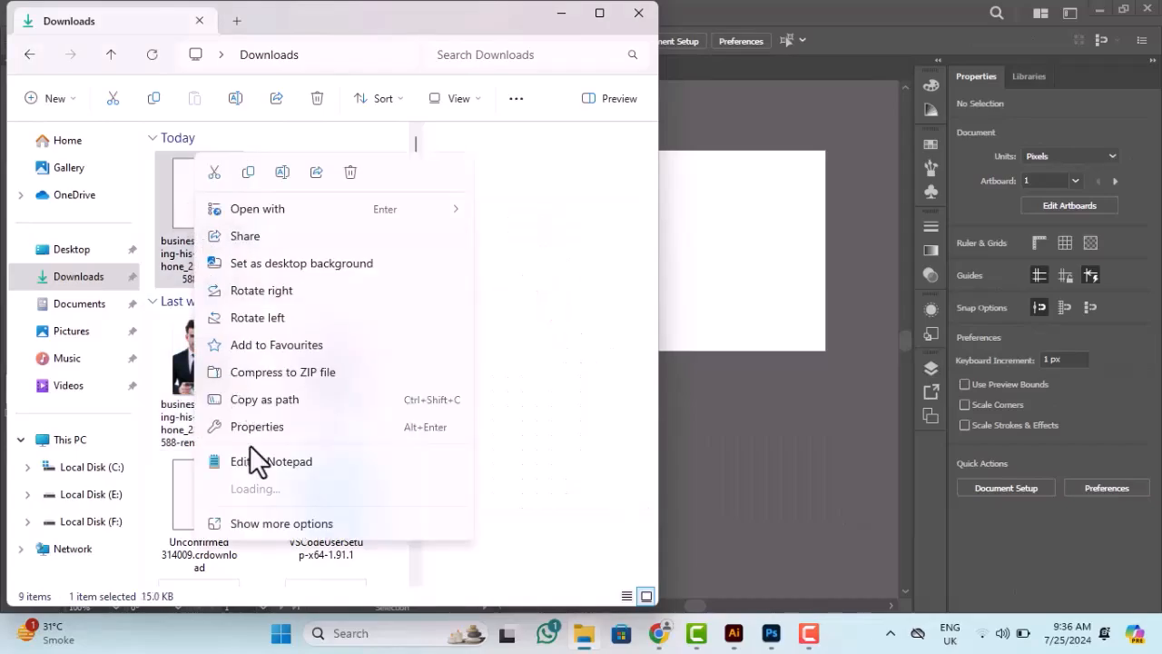
click(268, 524)
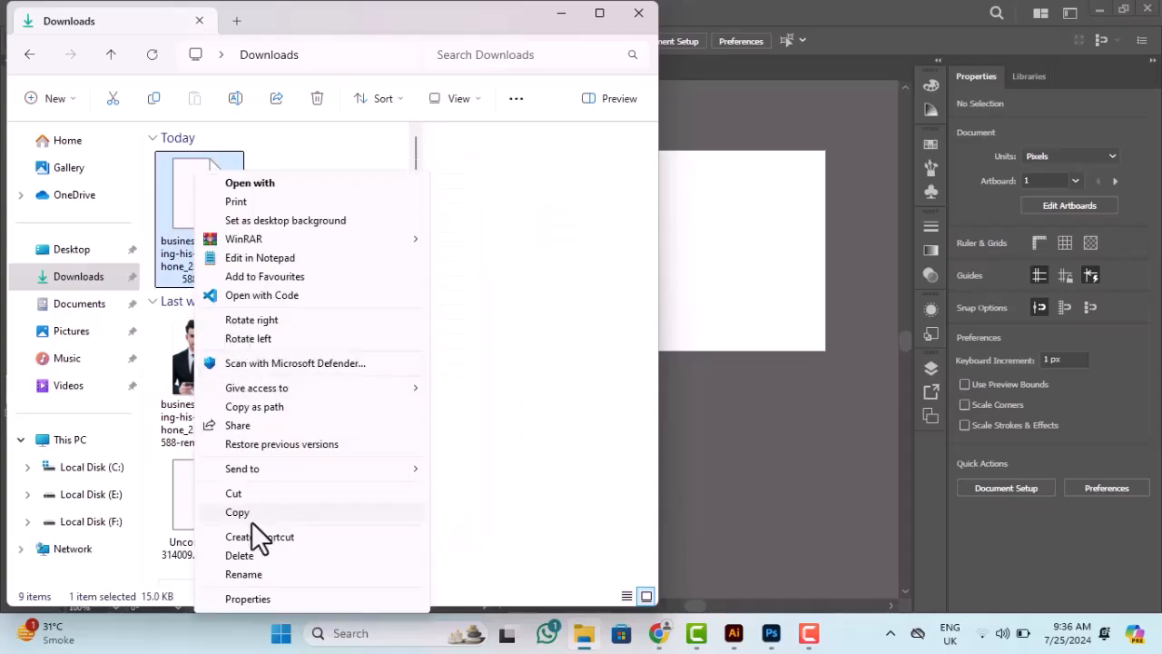
click(251, 512)
click(734, 634)
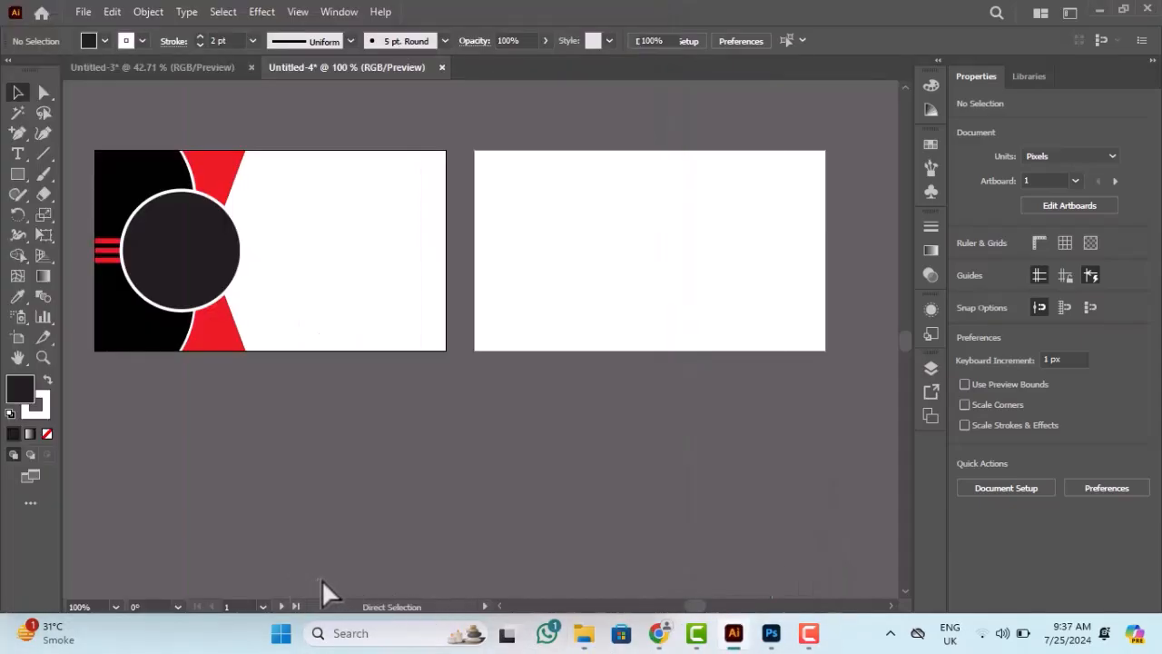
- Paste the copied photo, scaled to about 78 × 117 px, over the circle on the first artboard
key(ctrl+v)
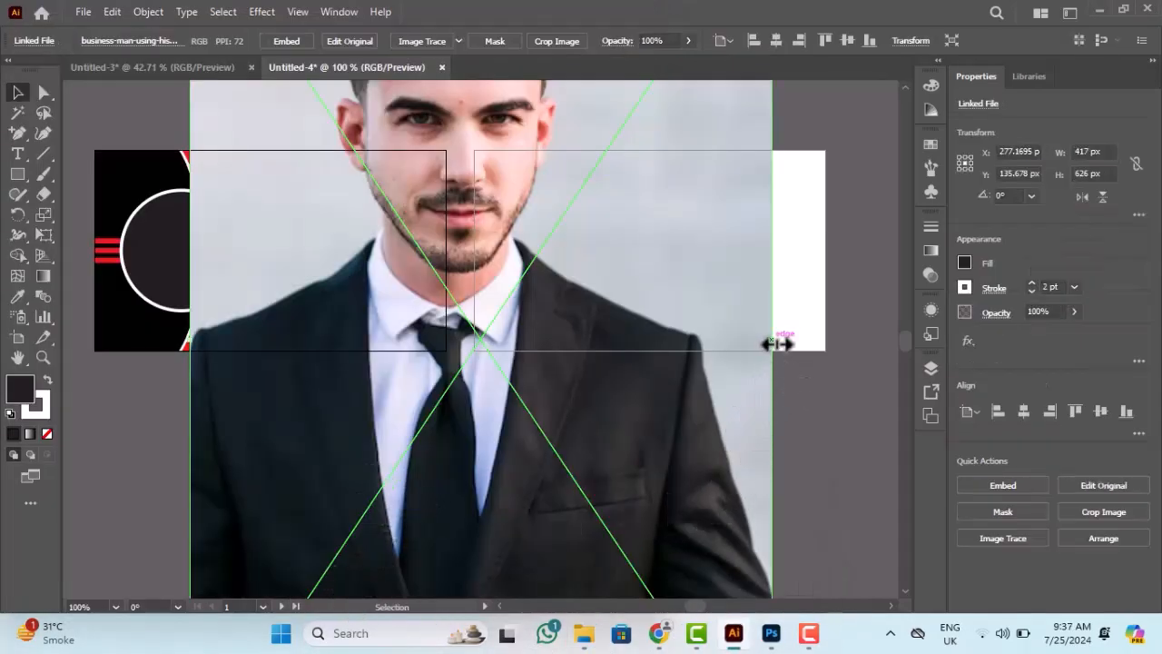
drag(778, 343, 540, 286)
drag(478, 357, 184, 287)
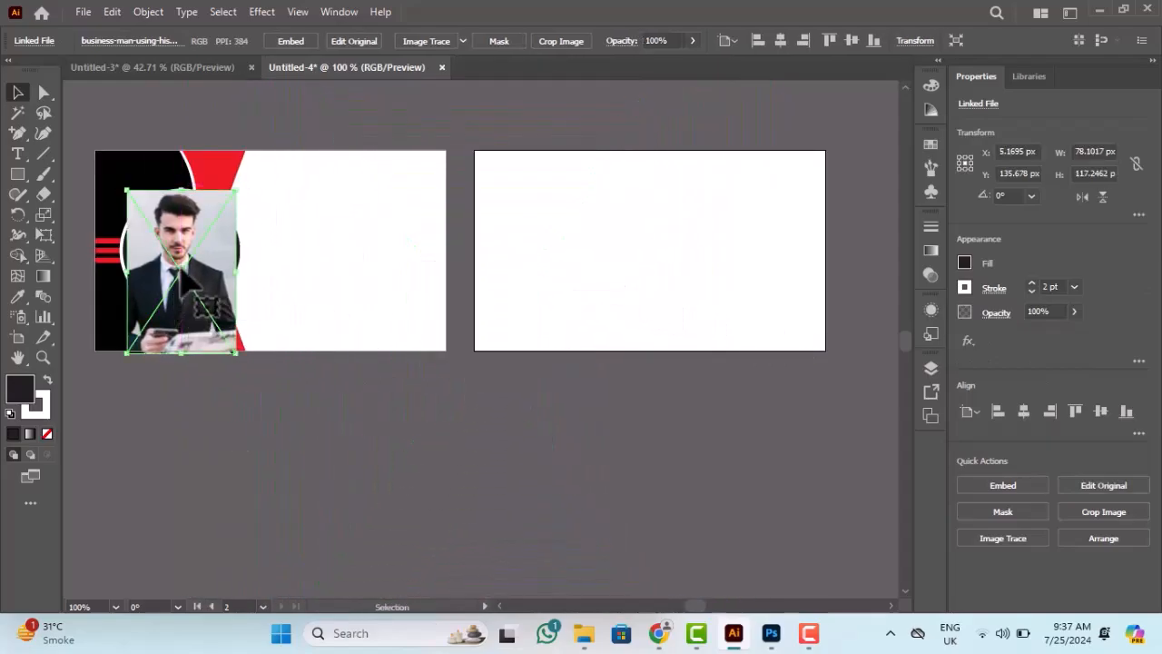
- Send the photo to the back and clip it to the circle with a clipping mask
right_click(182, 269)
mouse_move(274, 496)
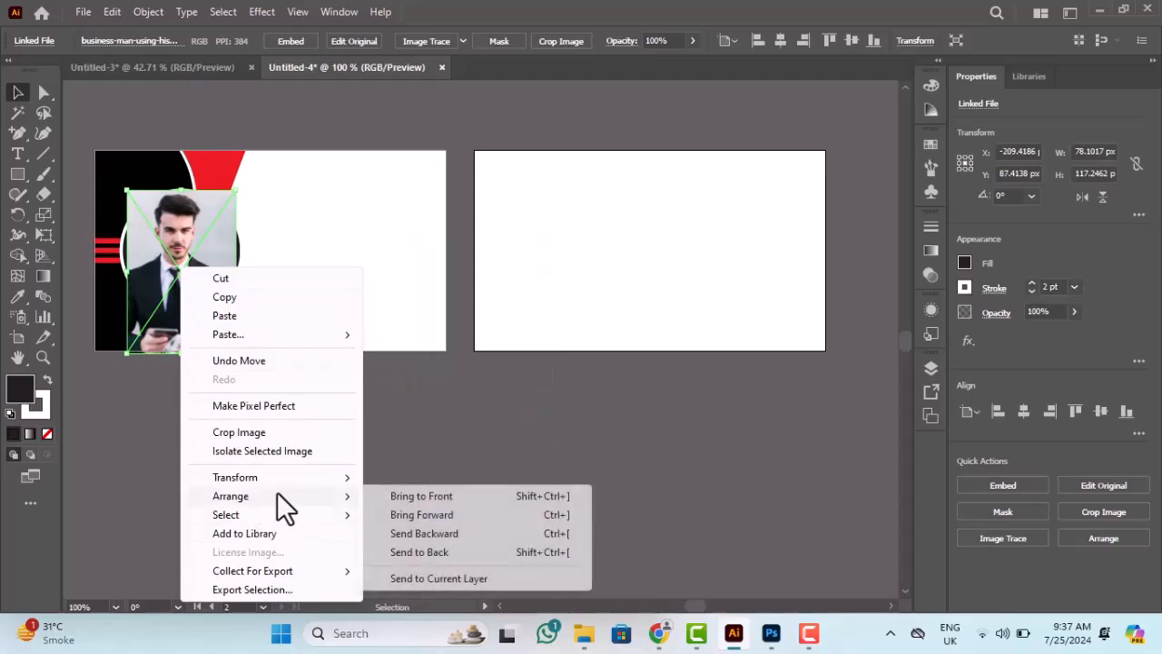
click(416, 550)
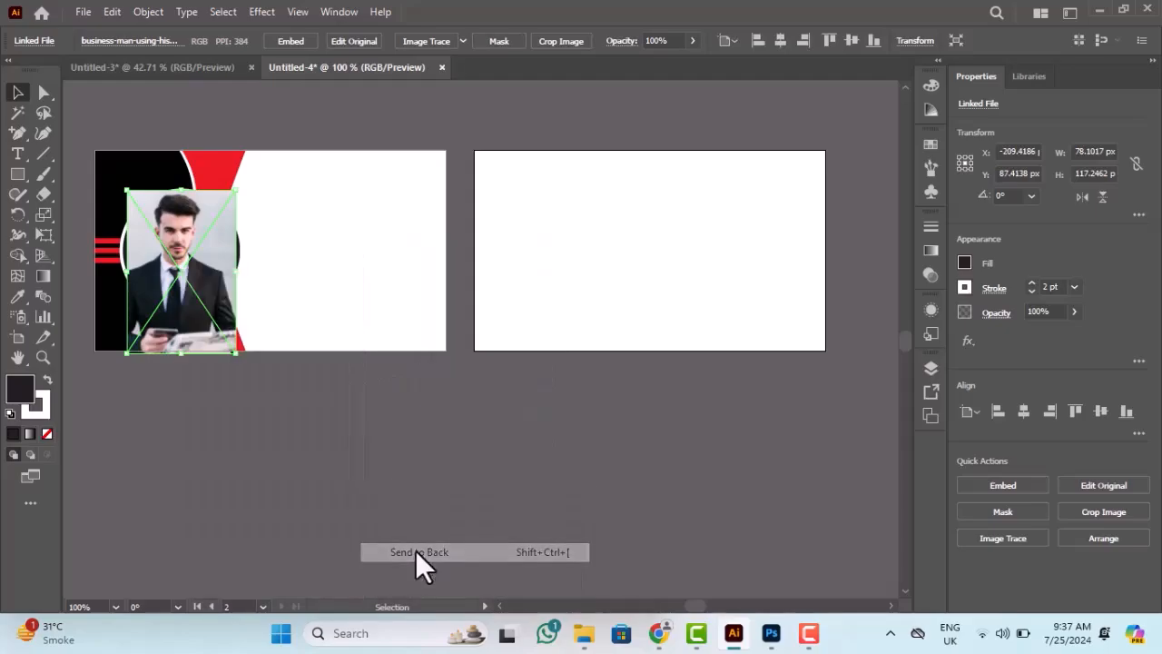
shift+click(227, 280)
right_click(243, 302)
click(273, 481)
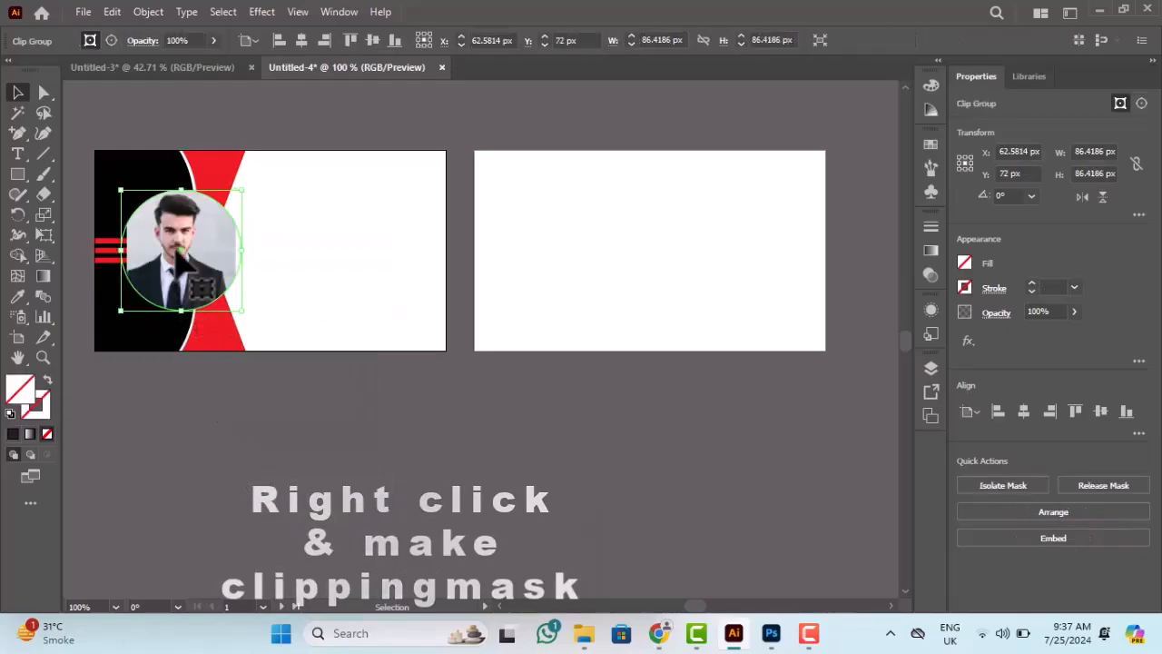
- Isolate the circular clipping mask and enlarge the photo inside it to about 92 × 138 px
right_click(177, 227)
click(232, 435)
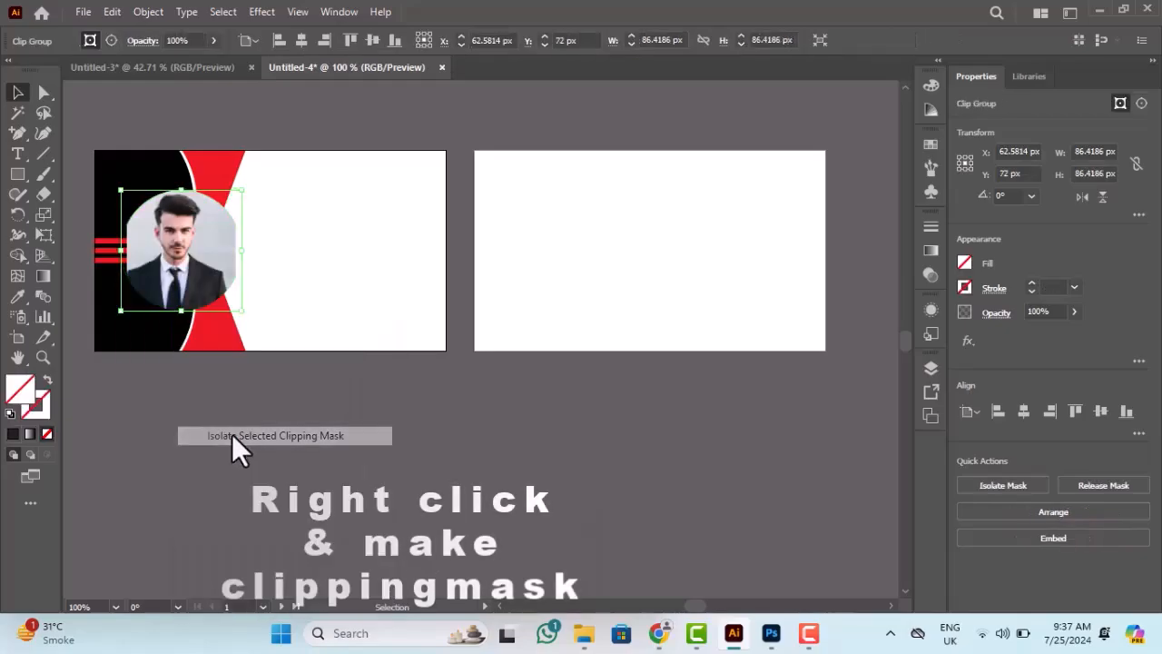
click(209, 306)
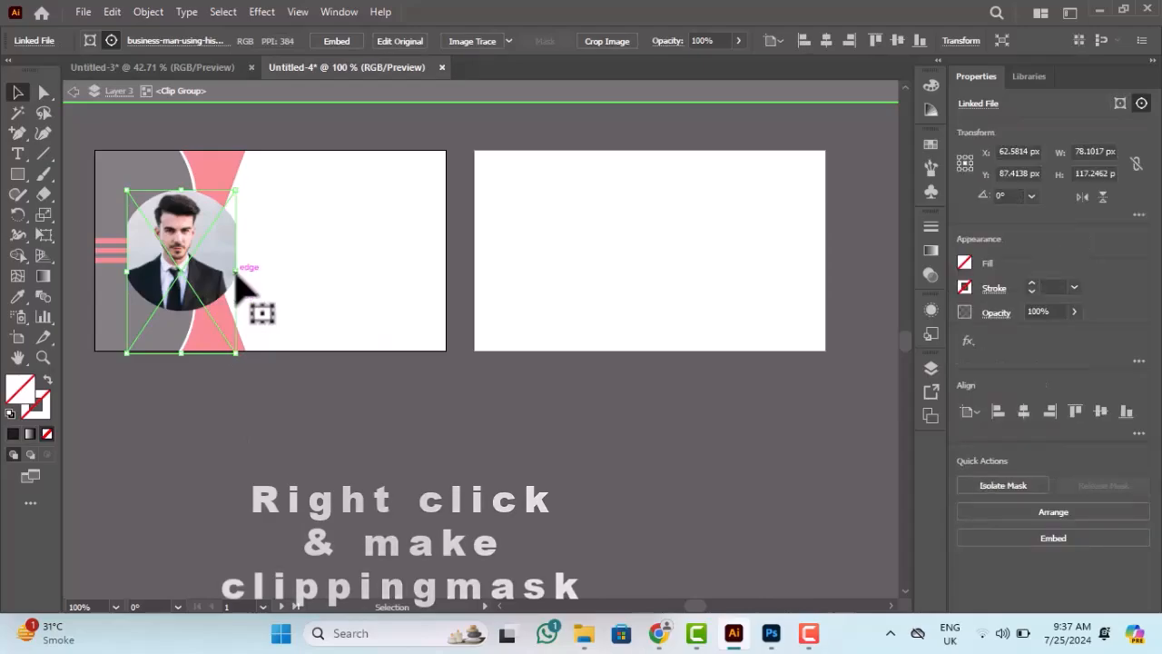
drag(243, 276, 250, 276)
- Shift the photo 9 px down inside the circular mask and leave isolation mode
key(Down)
key(Down)
key(Down)
key(Down)
key(Down)
key(Down)
key(Down)
key(Down)
key(Down)
key(Down)
key(Down)
key(Down)
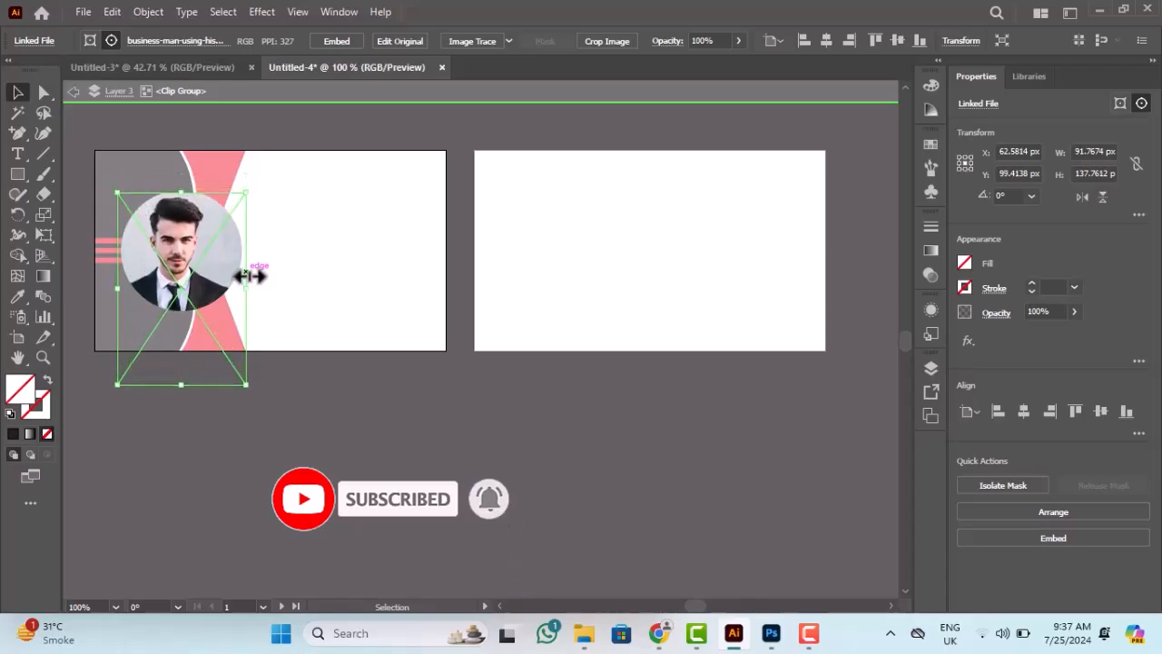
key(Up)
key(Up)
key(Up)
key(Up)
key(Down)
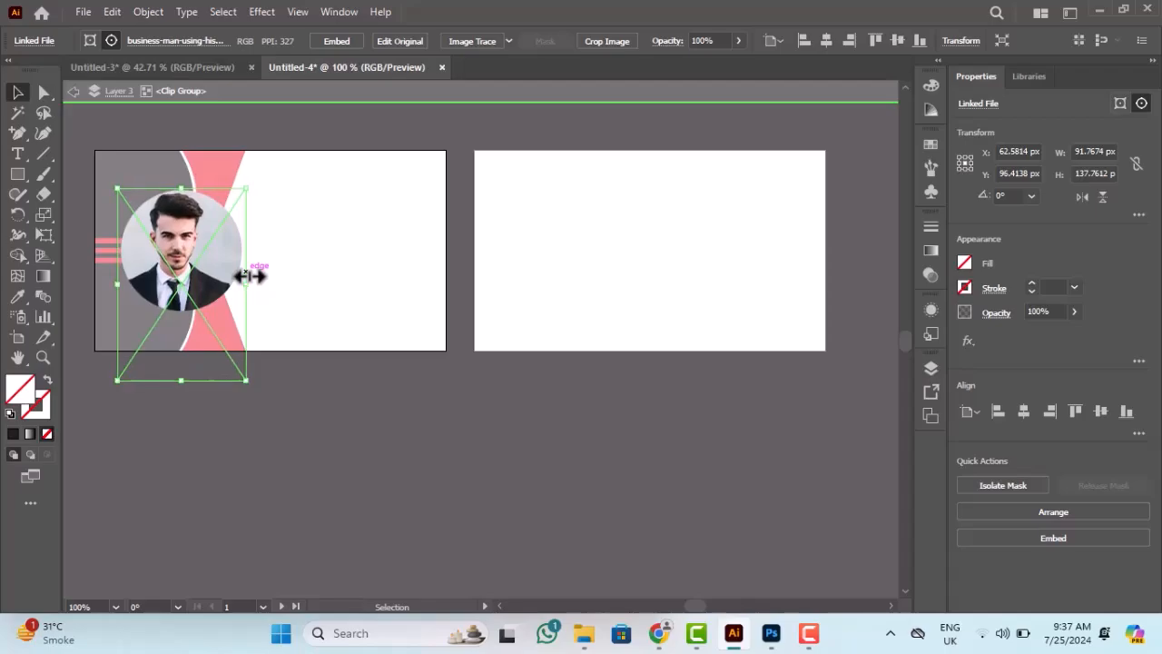
right_click(166, 242)
click(227, 336)
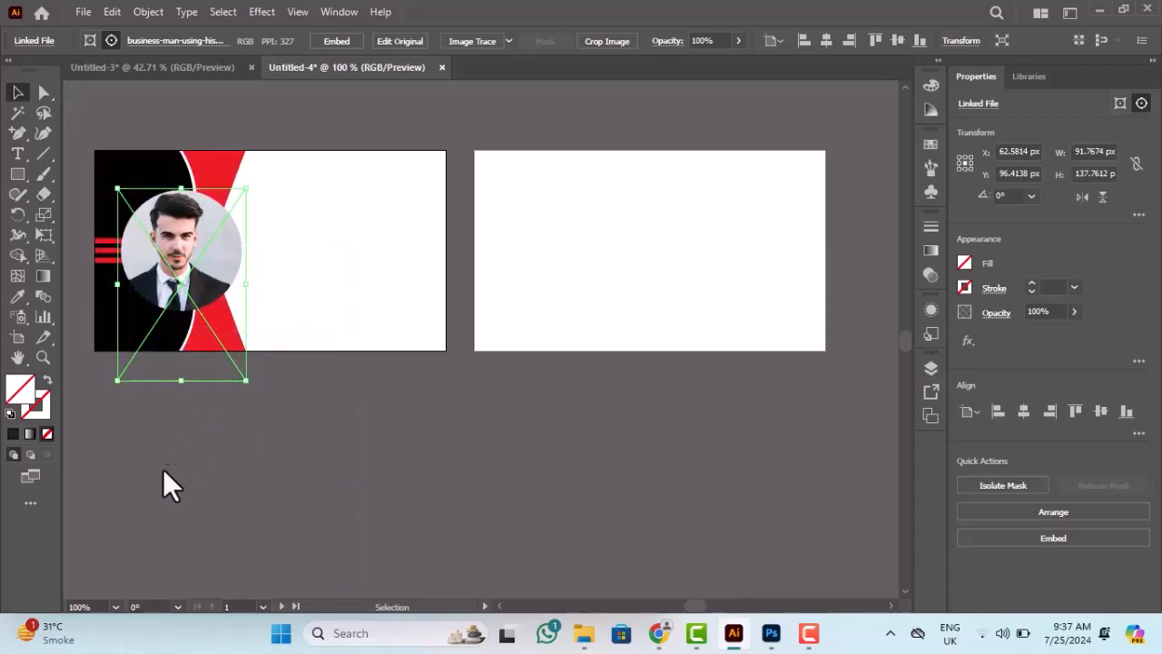
click(205, 411)
- Bring the COMPANY heading and "Your Tagline Goes Here" to the front and scale them together to about 95 × 27 px on the first artboard
click(323, 179)
key(ctrl+shift+bracketright)
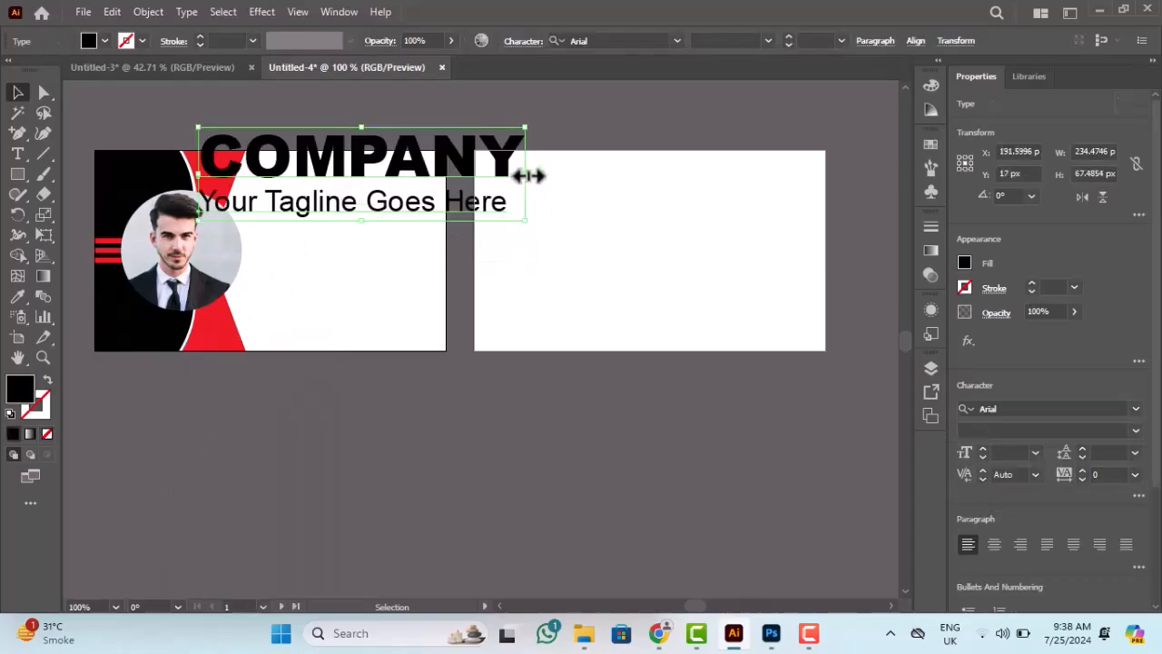
drag(529, 175, 432, 198)
click(343, 522)
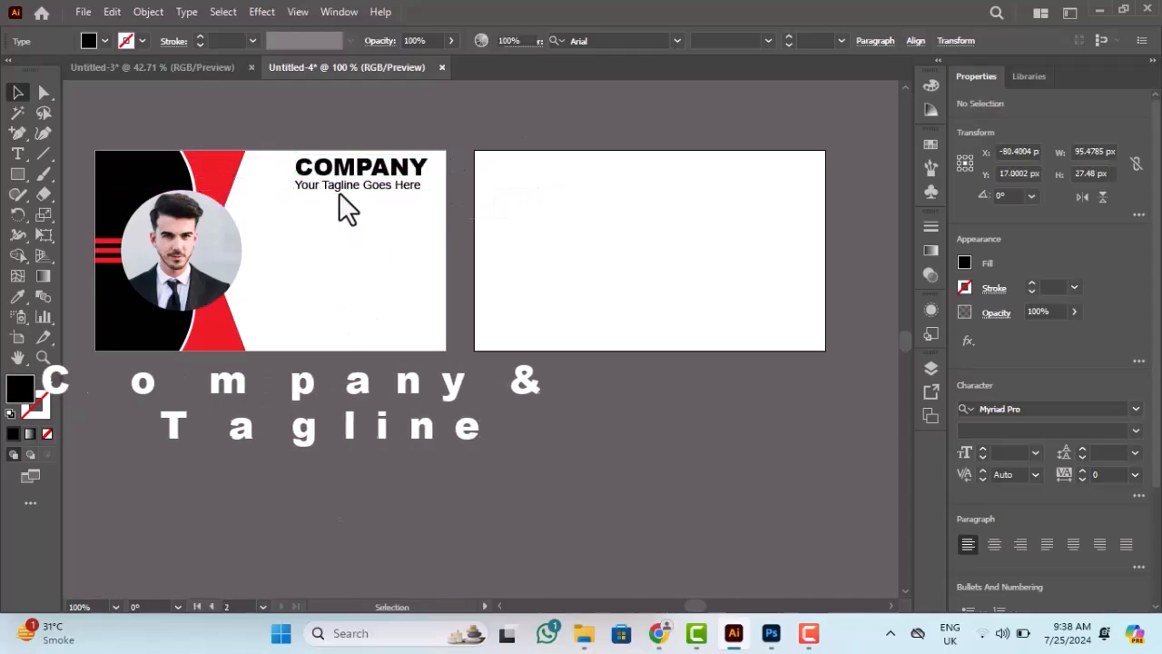
- Try the COMPANY heading 3 px lower, closer to the tagline
click(338, 174)
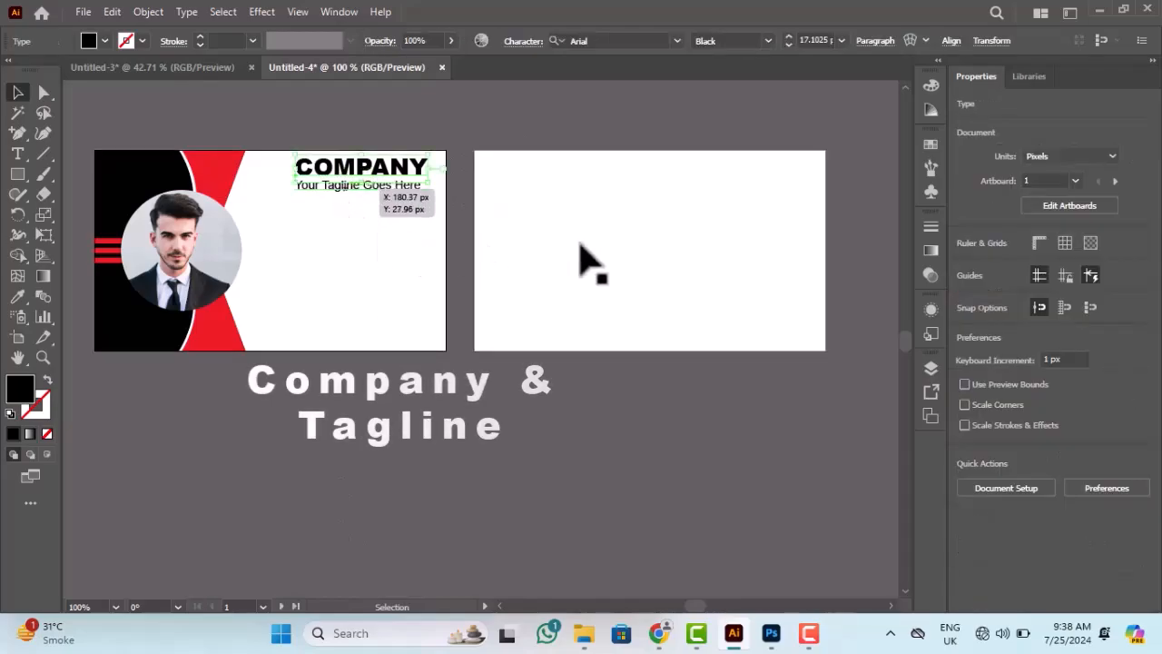
key(Down)
key(Down)
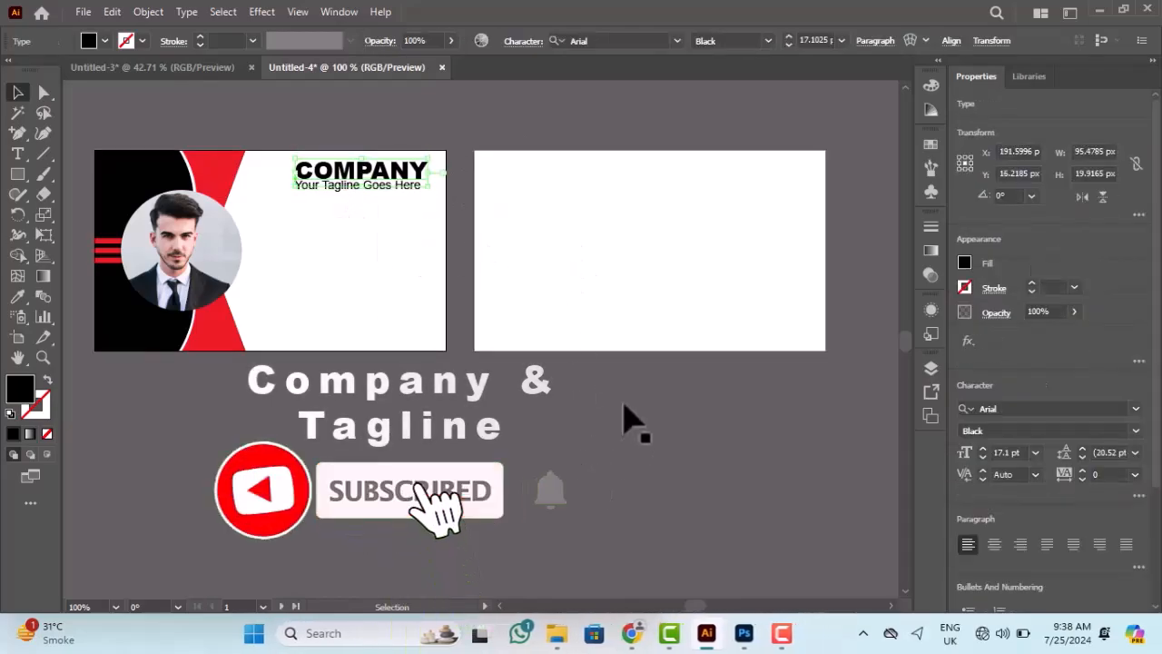
key(Down)
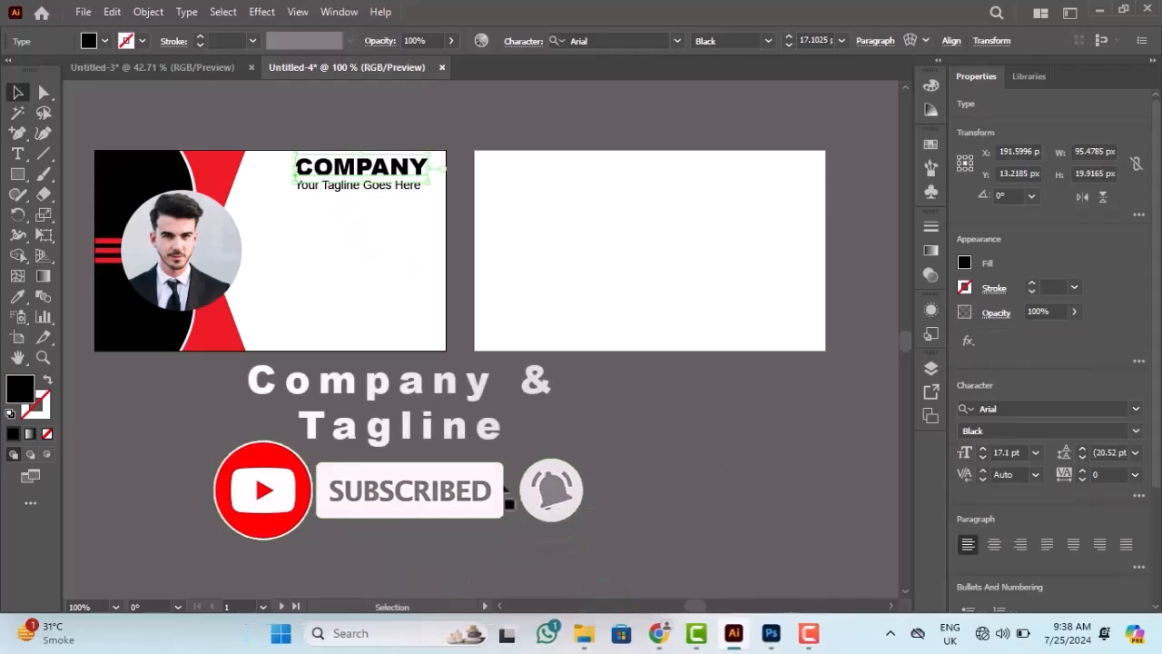
click(312, 202)
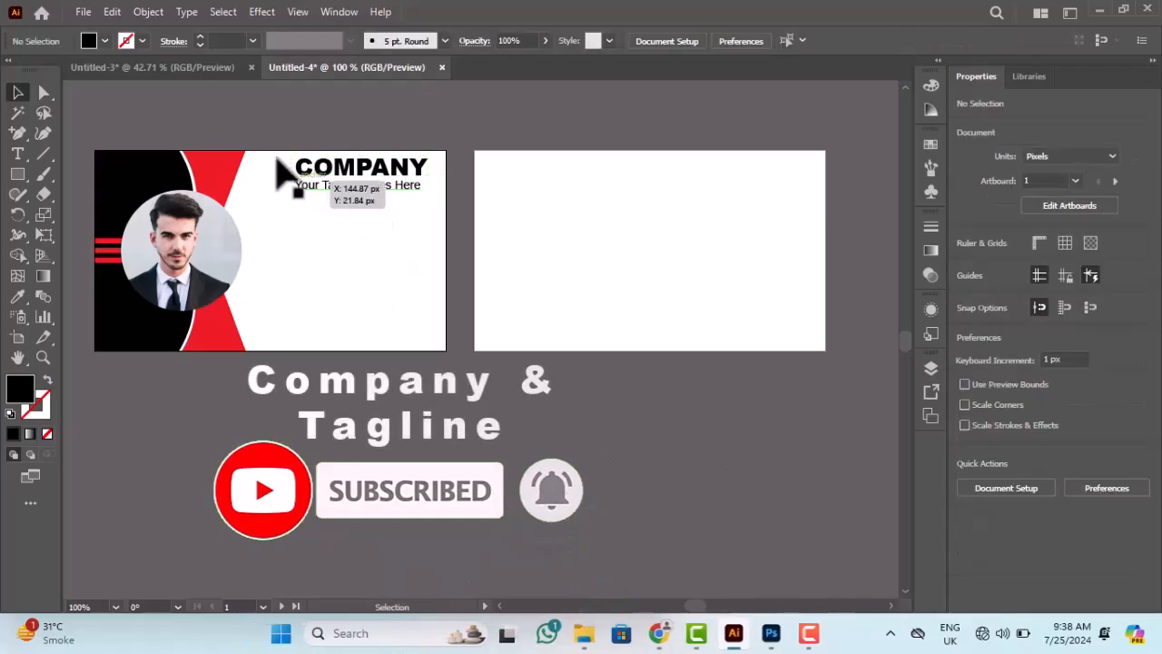
- Move the COMPANY heading and tagline together about 10 px left and 32 px down, beside the circular portrait
click(349, 181)
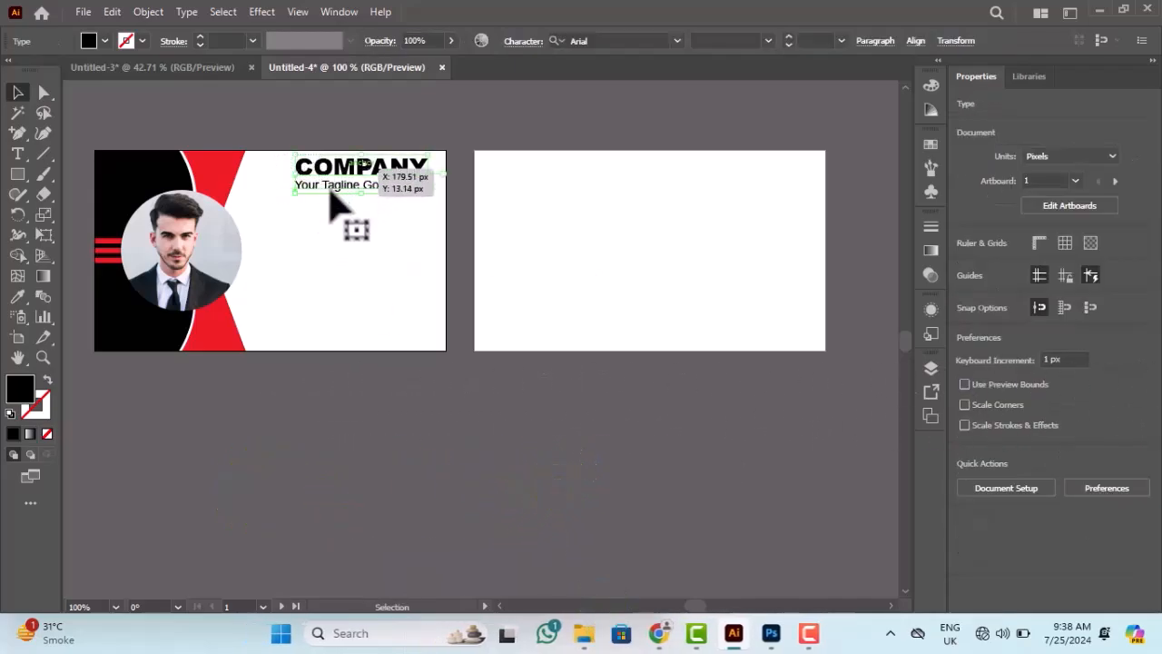
drag(330, 196, 316, 211)
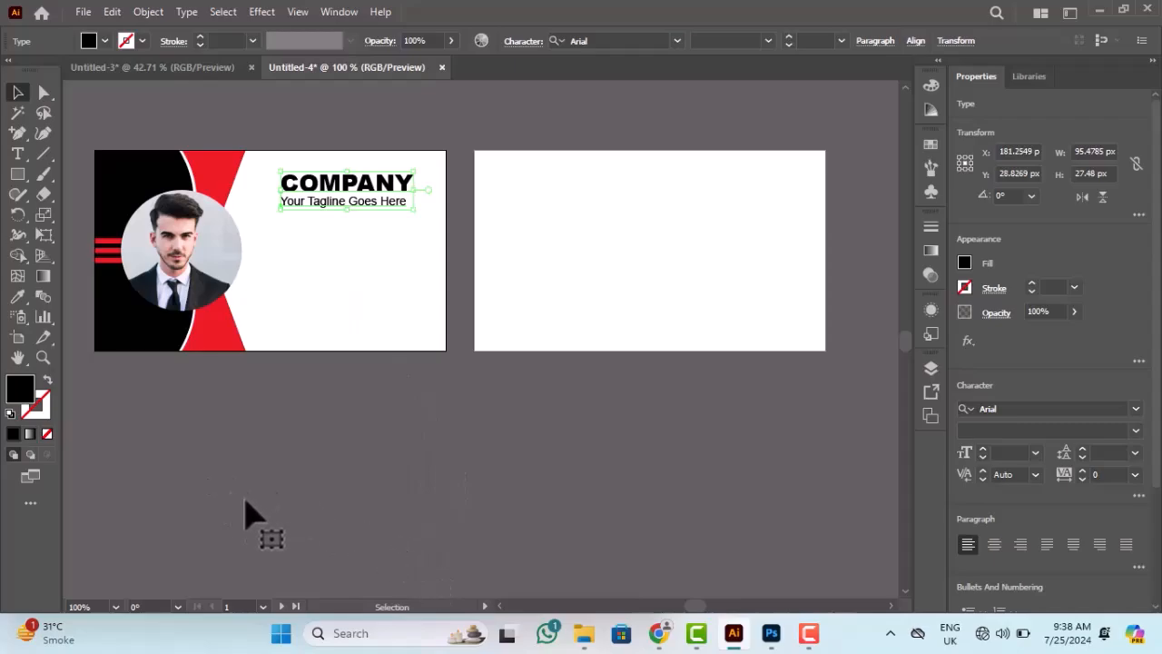
key(shift+Down)
key(shift+Down)
key(shift+Down)
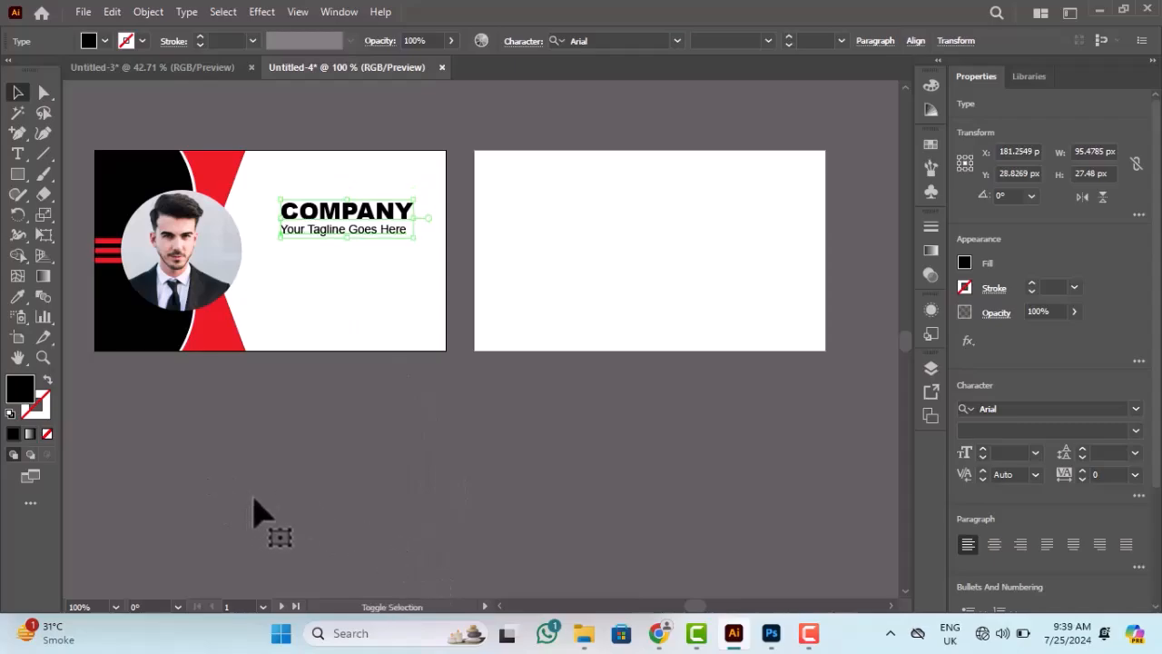
- Add the bold text "your website name here" near the first artboard's lower edge, scale it to about 89 × 10 px and shift it about 9 px left
click(308, 382)
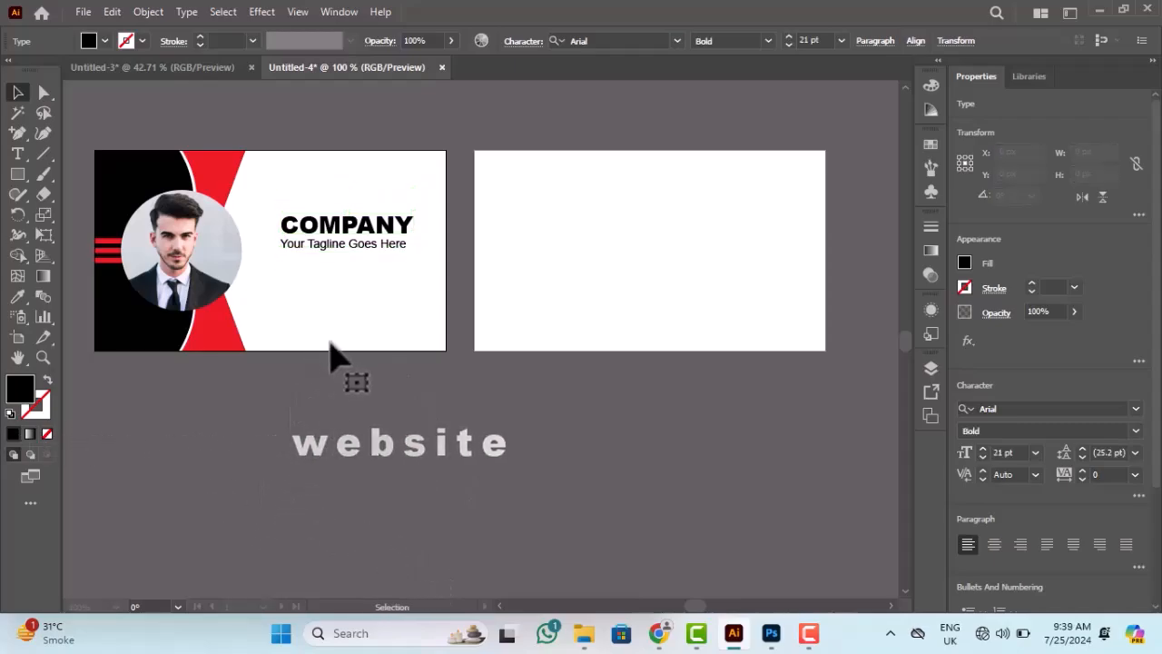
key(ctrl+v)
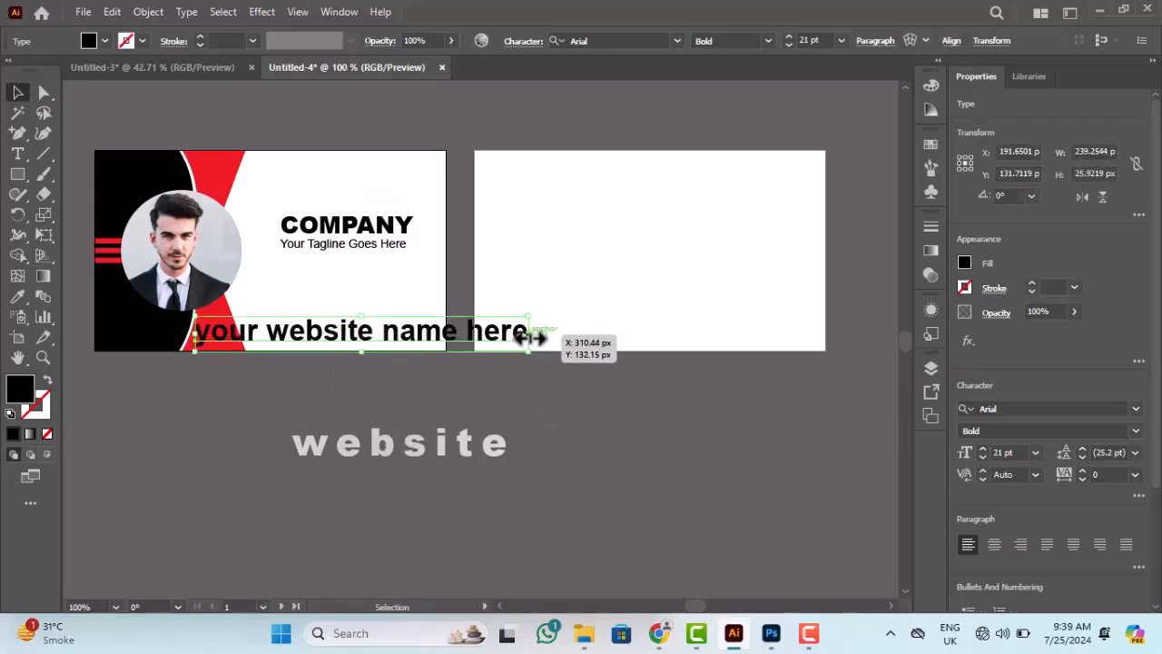
drag(532, 336, 423, 332)
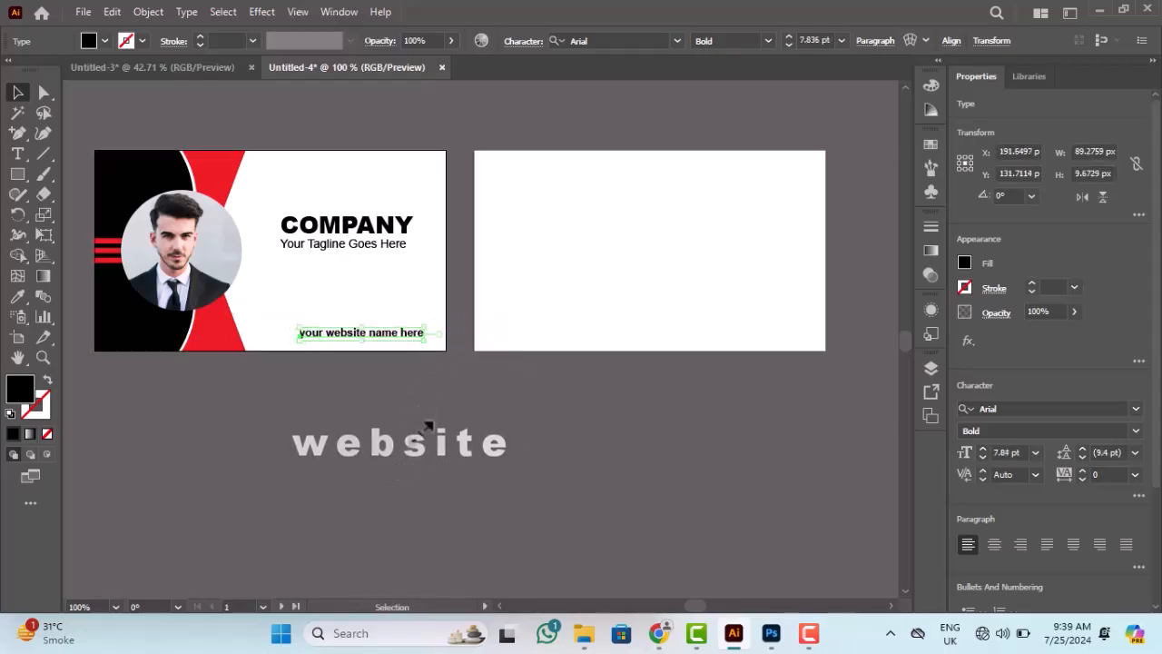
click(431, 423)
click(350, 336)
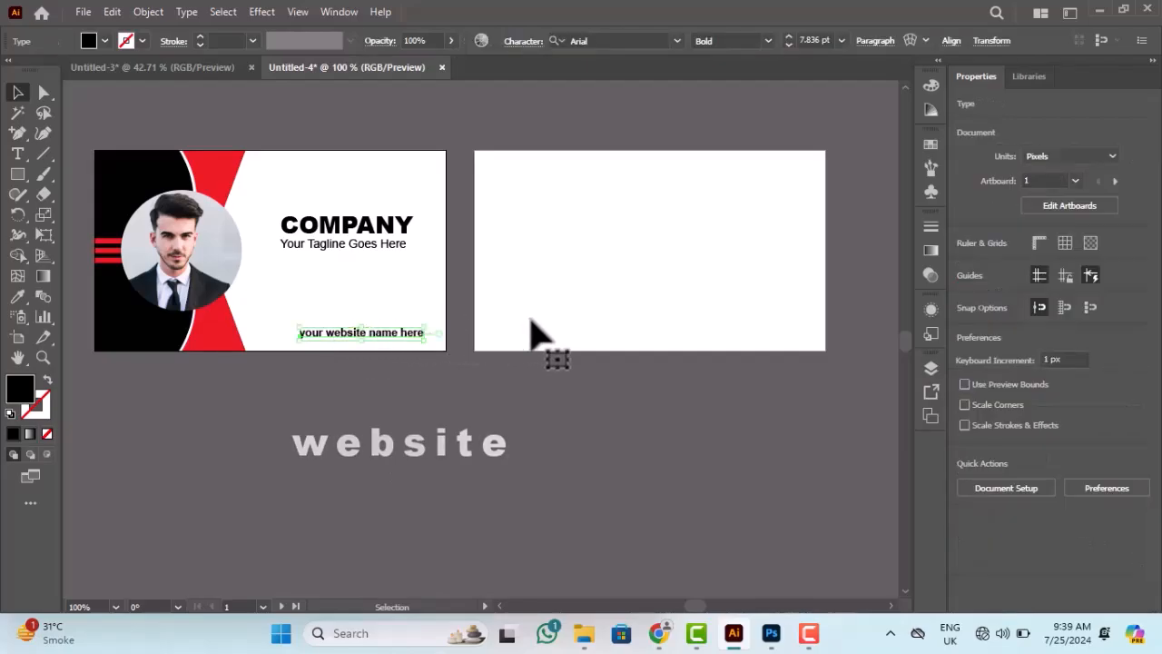
key(shift+Left)
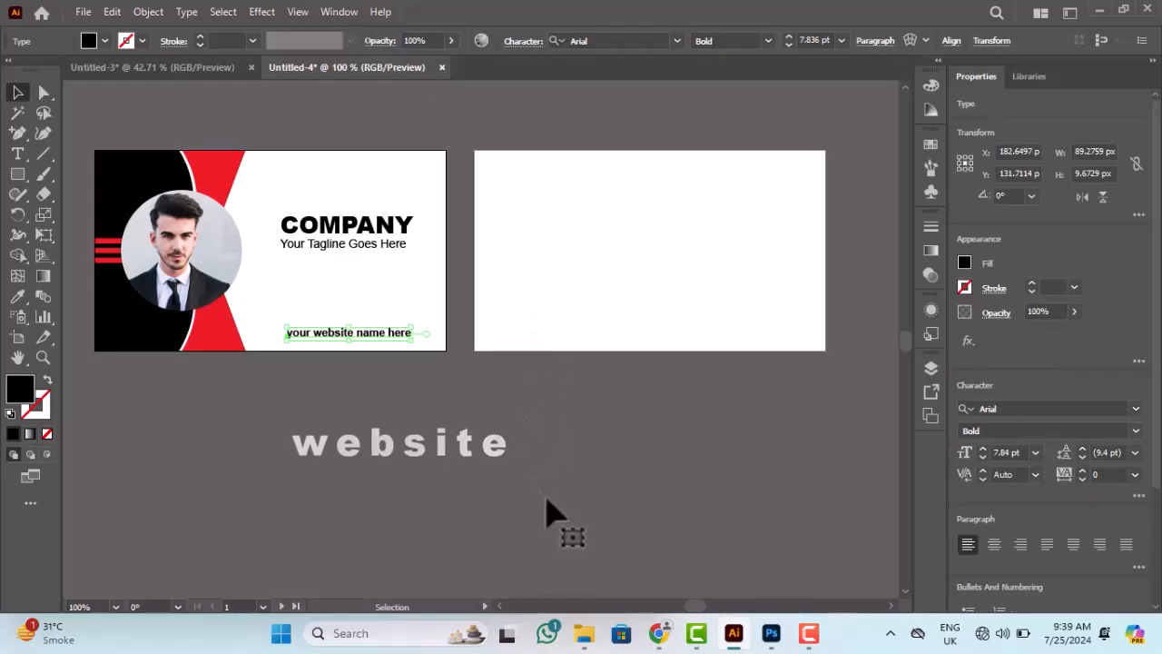
click(504, 513)
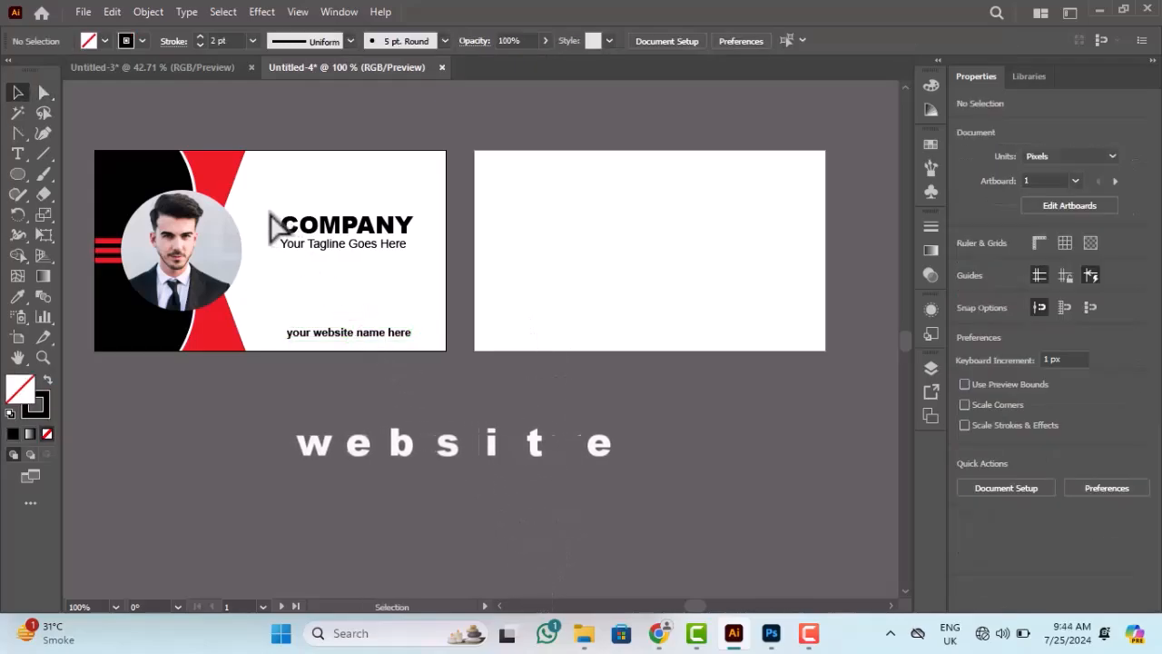
- Draw a circle about 32 px wide with a 2 pt black stroke above the COMPANY heading and convert its bottom anchor to a sharp corner
click(18, 174)
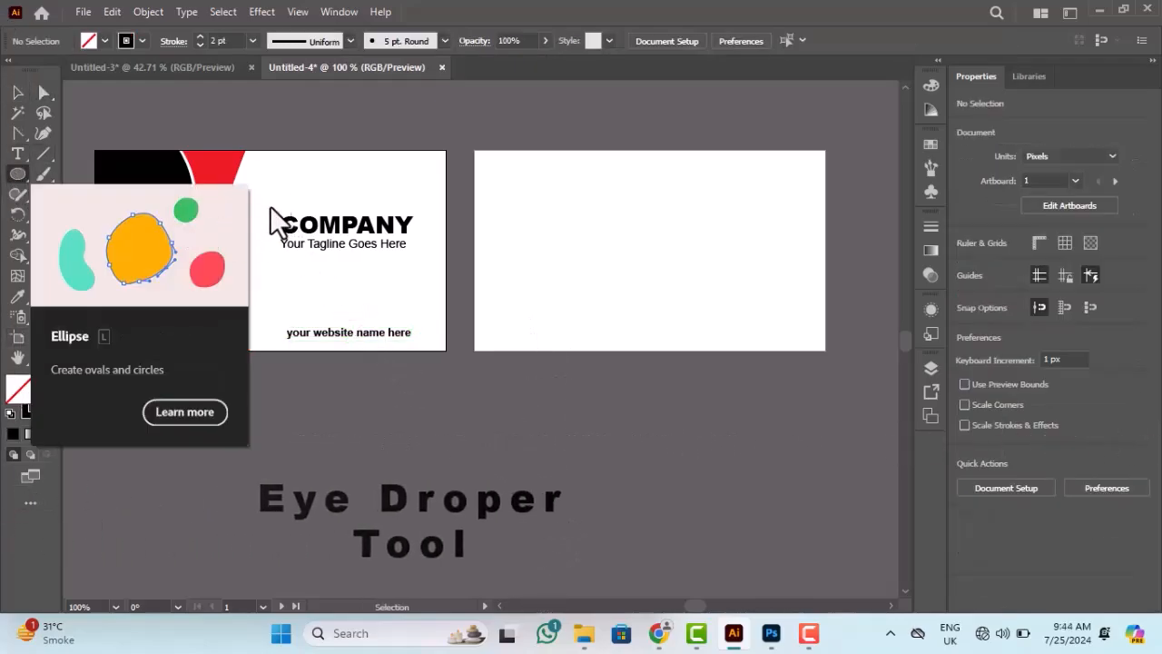
drag(276, 186, 302, 207)
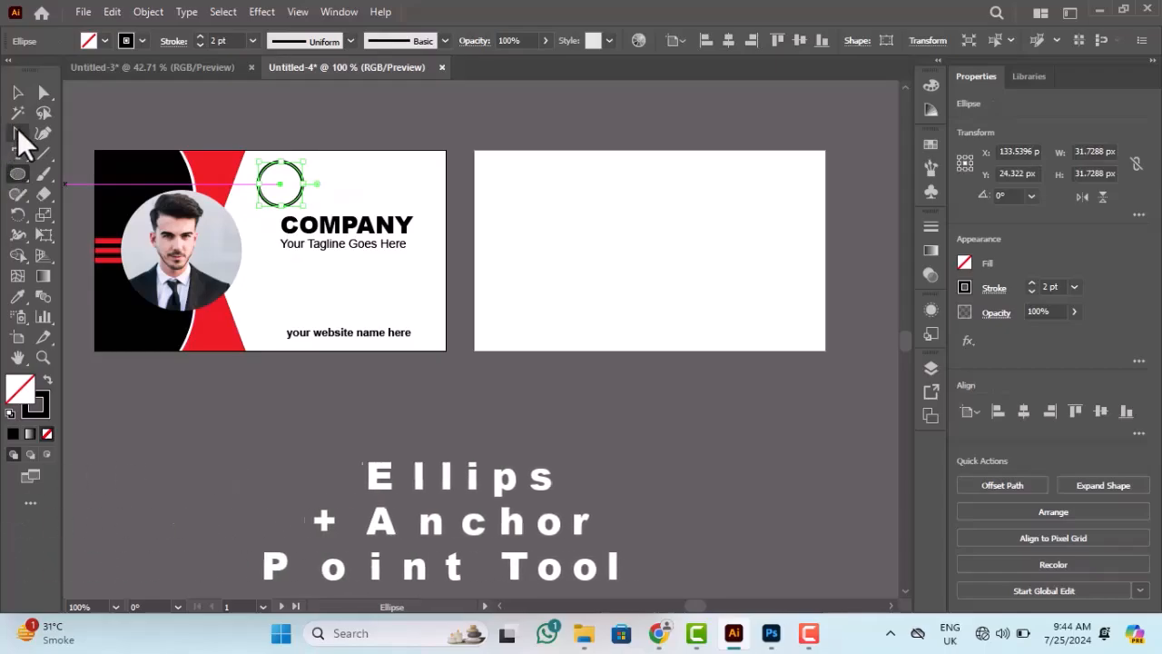
click(17, 132)
click(280, 205)
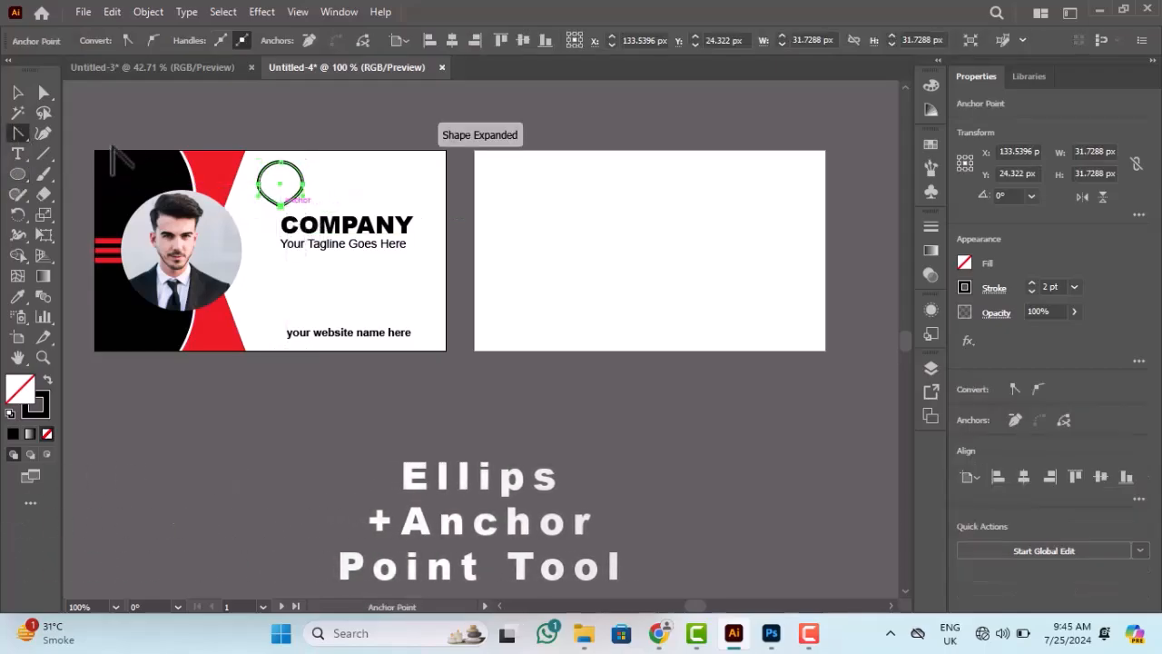
- Rotate the pointed circle 90° so its tip faces right, and place a copy beside it turned to face the opposite way
click(17, 93)
drag(311, 162, 249, 146)
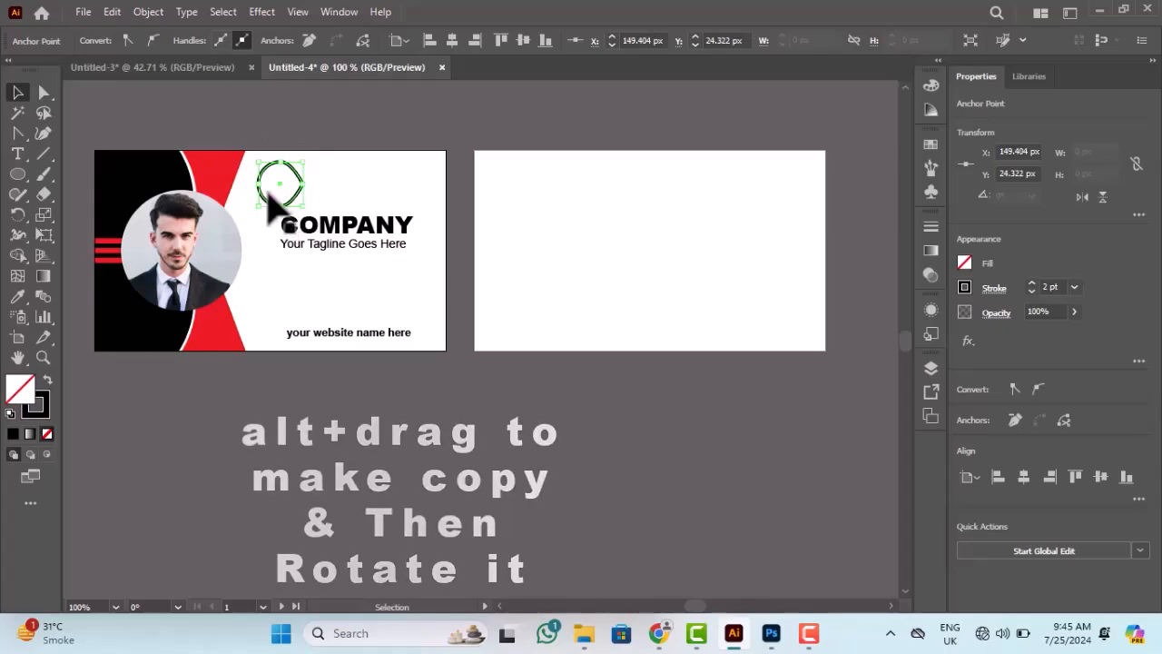
mouse_move(295, 202)
mouse_down()
mouse_move(363, 202)
mouse_move(363, 192)
mouse_move(298, 219)
mouse_up()
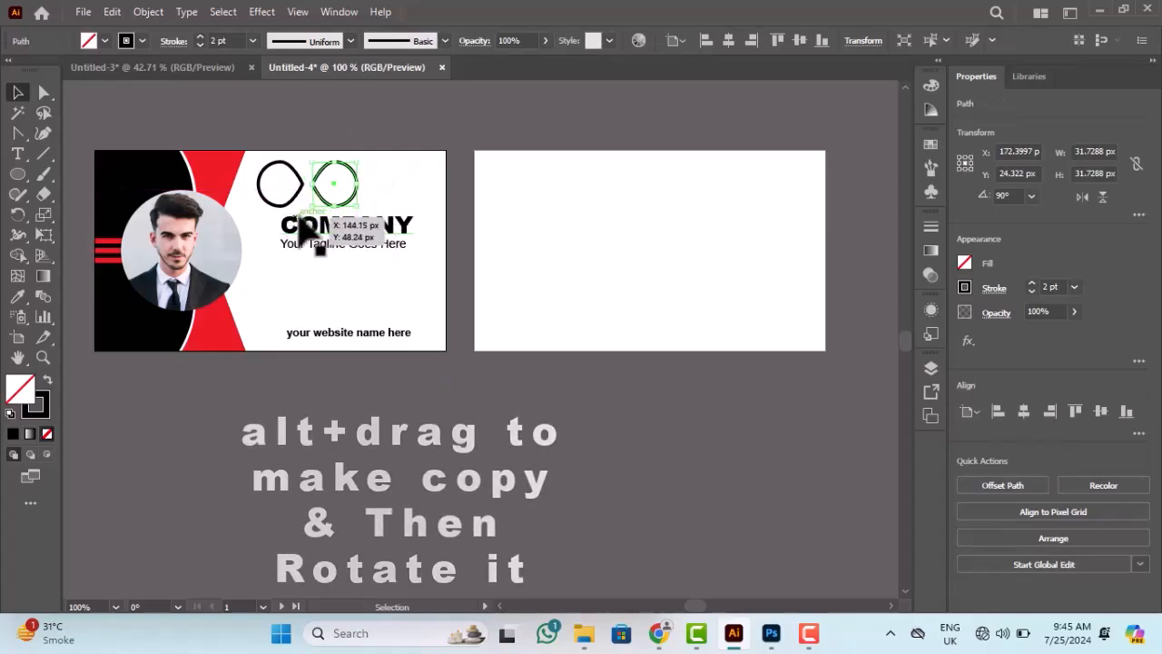
- Nudge the copied pointed circle about 24 px left so that it overlaps the original
key(Left)
key(Left)
key(Left)
key(Left)
key(Left)
key(Left)
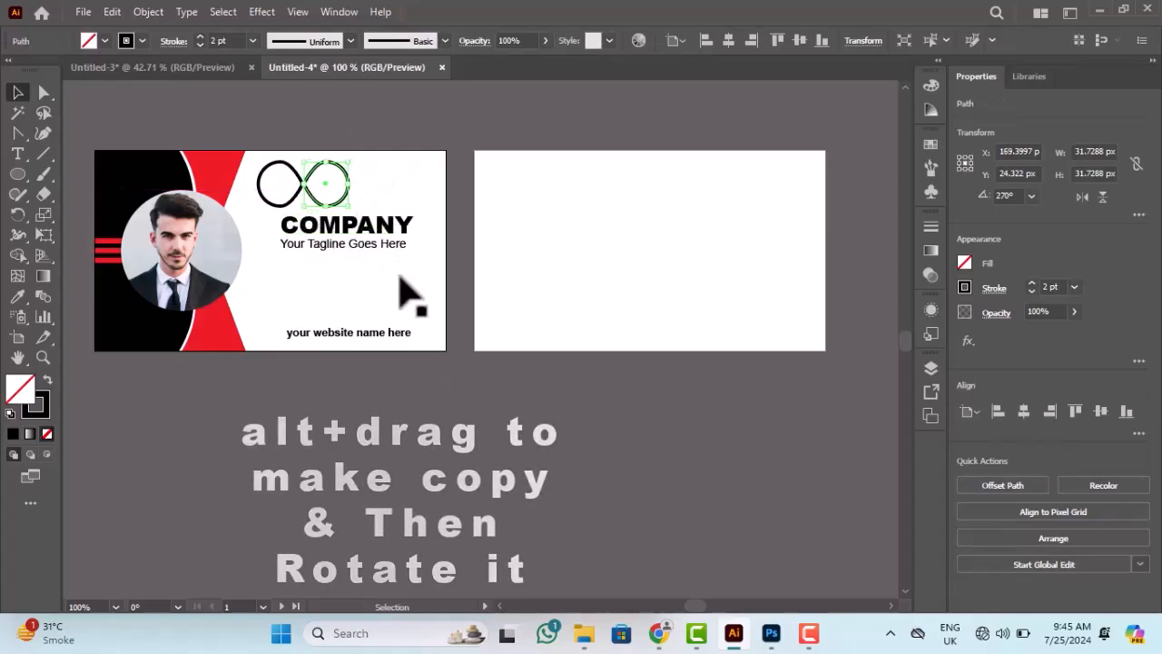
key(Left)
key(Left)
key(Left)
key(Left)
key(Left)
key(Left)
key(Left)
key(Left)
key(Left)
key(Left)
key(Left)
key(Left)
key(Left)
key(Left)
key(Left)
key(Left)
key(Left)
key(Left)
key(Left)
key(Left)
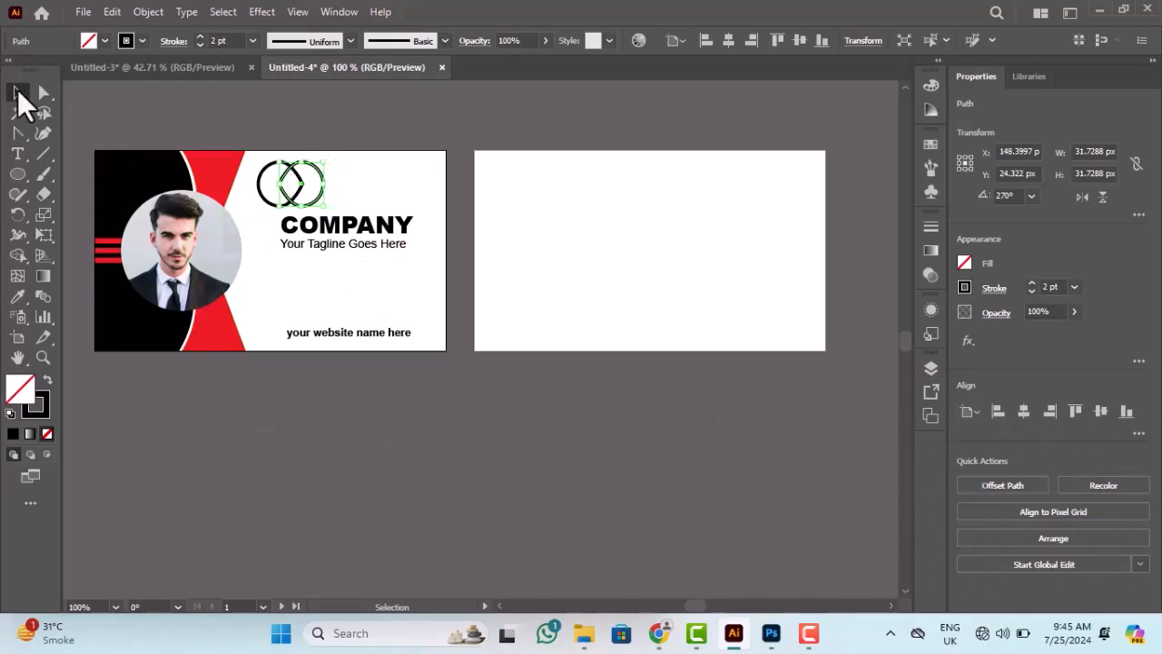
- Group the two overlapping circles into a smaller logo above COMPANY and centre-align it horizontally with the heading and tagline
click(305, 138)
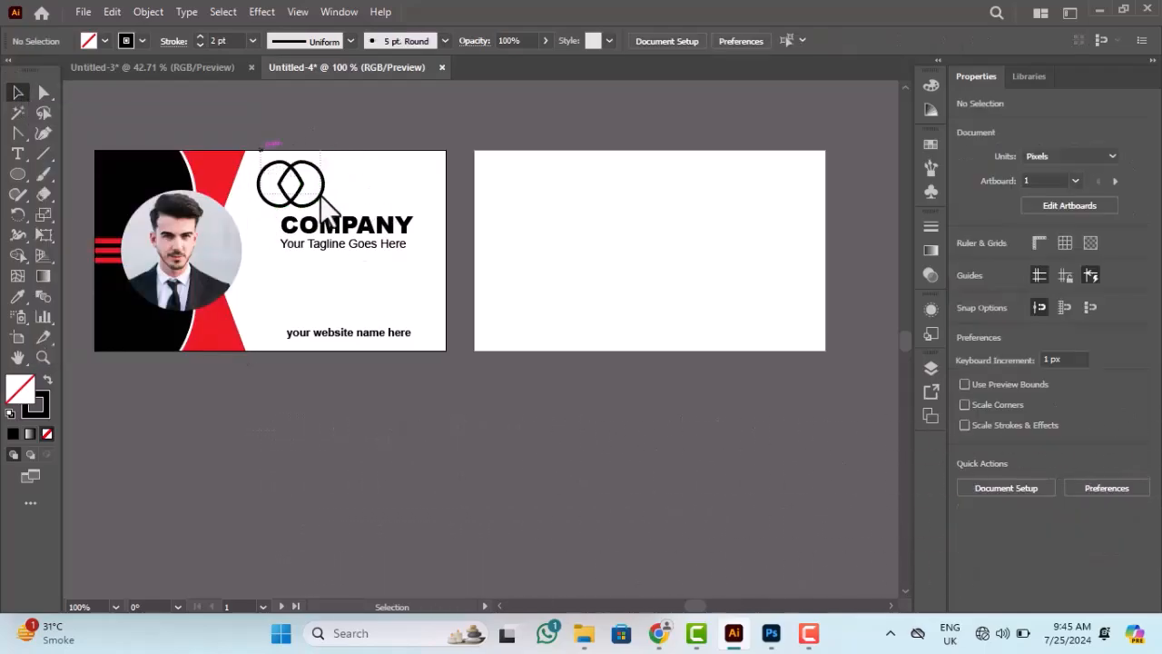
key(ctrl+g)
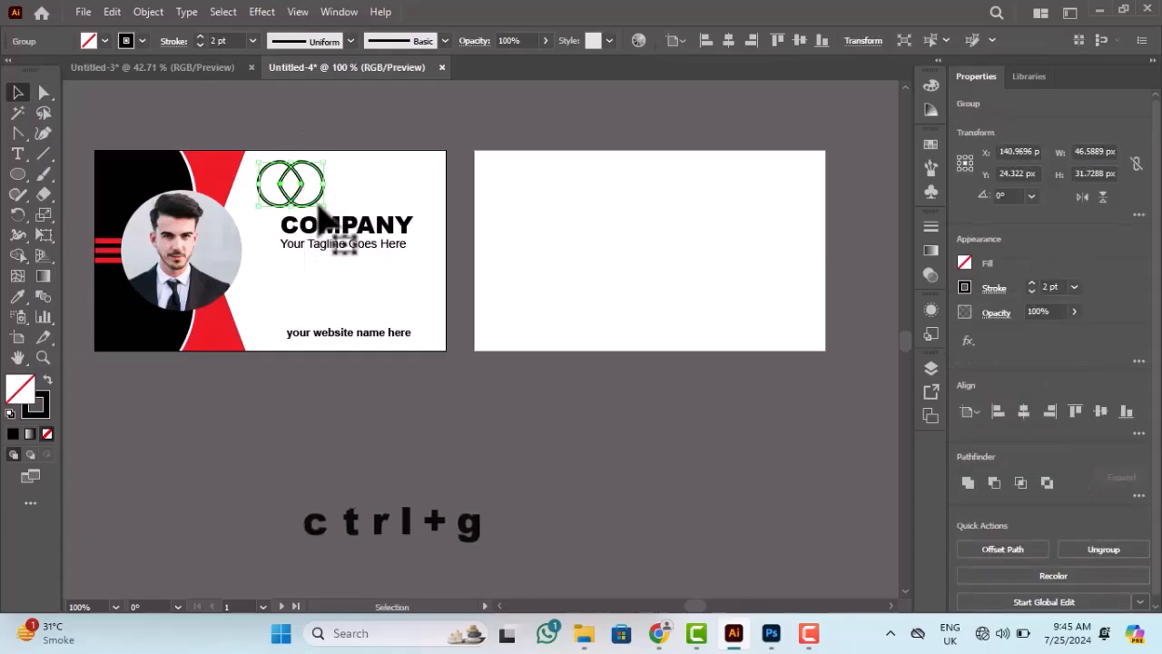
drag(324, 207, 349, 193)
click(317, 151)
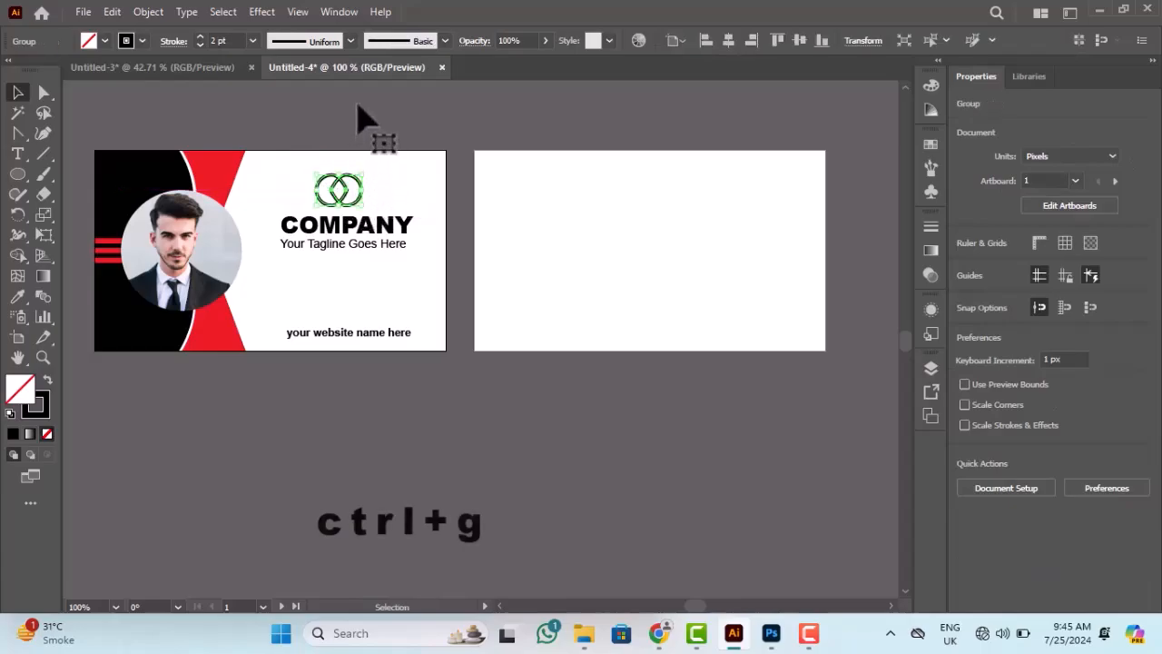
drag(278, 168, 409, 283)
click(572, 42)
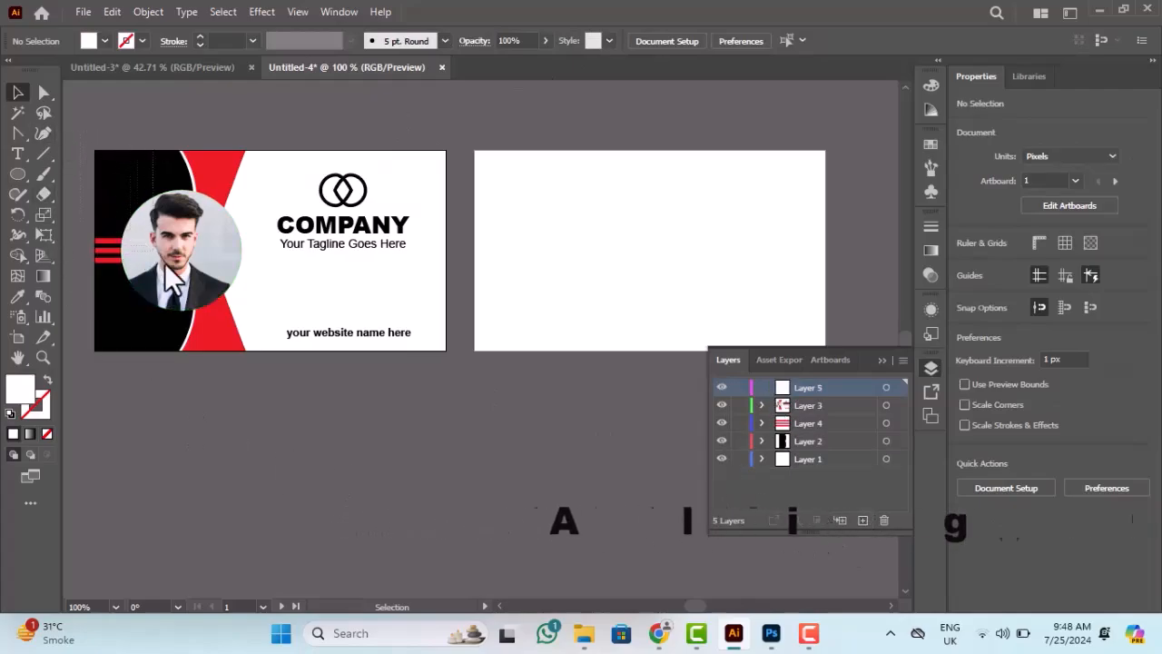
- Copy the card background, black and red shapes, bars and portrait into Layer 5 and position the copy over the second artboard
key(ctrl+a)
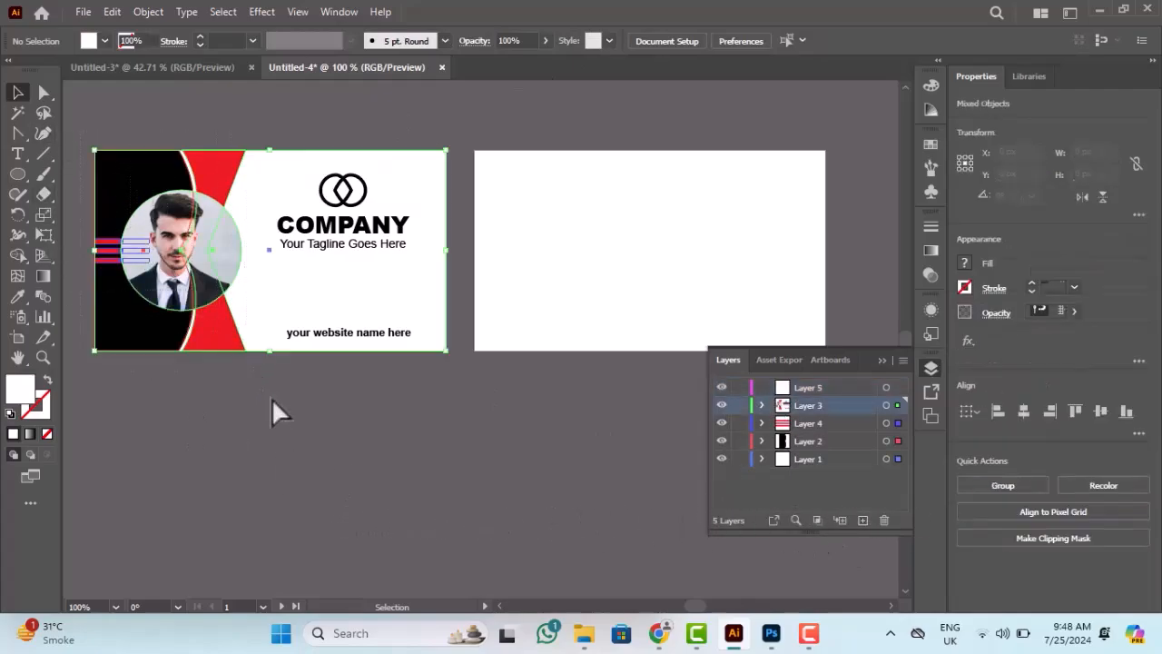
click(835, 389)
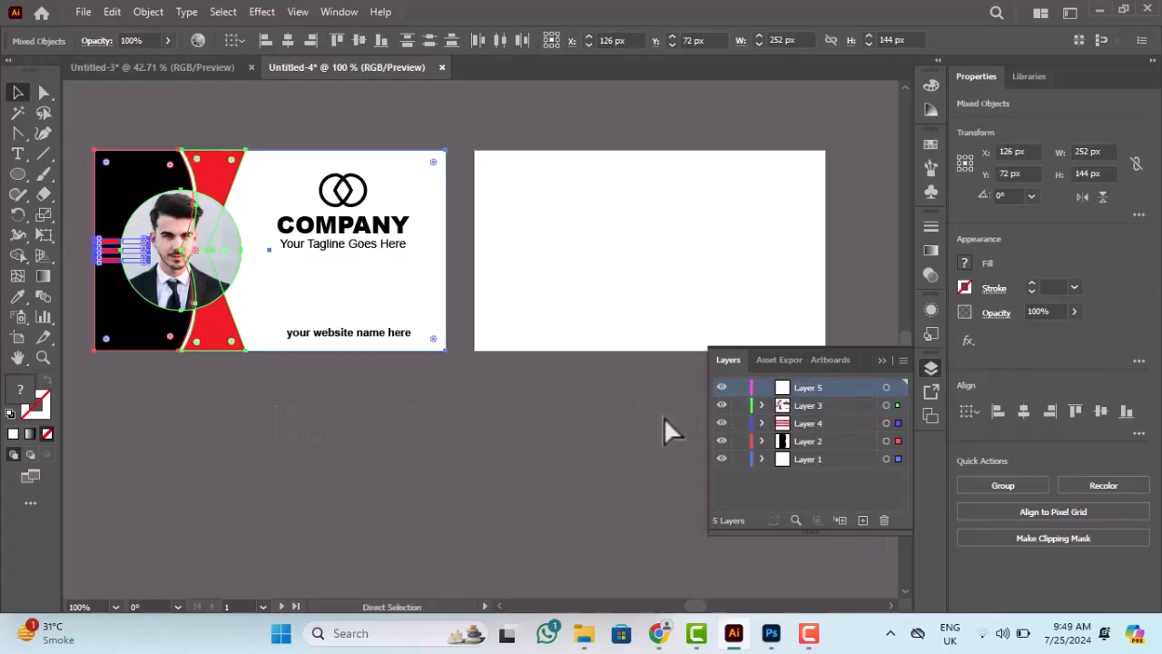
key(ctrl+v)
drag(456, 398, 623, 341)
key(Down)
key(ctrl+h)
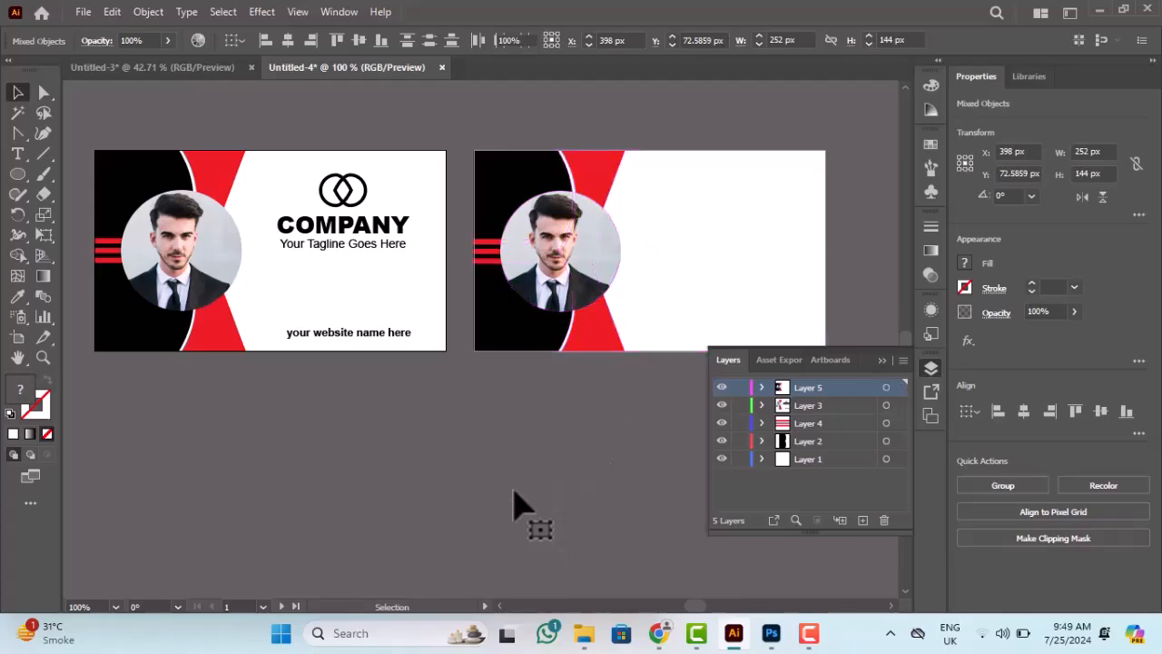
- Lock all existing layers and add a new layer above them
click(514, 492)
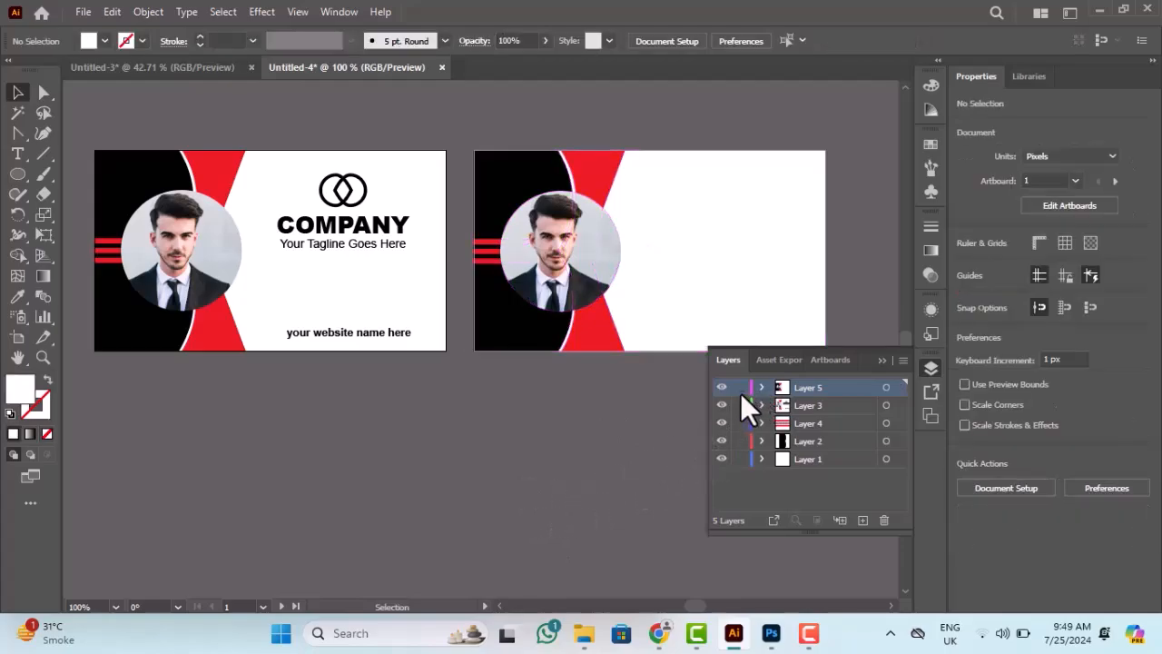
click(863, 520)
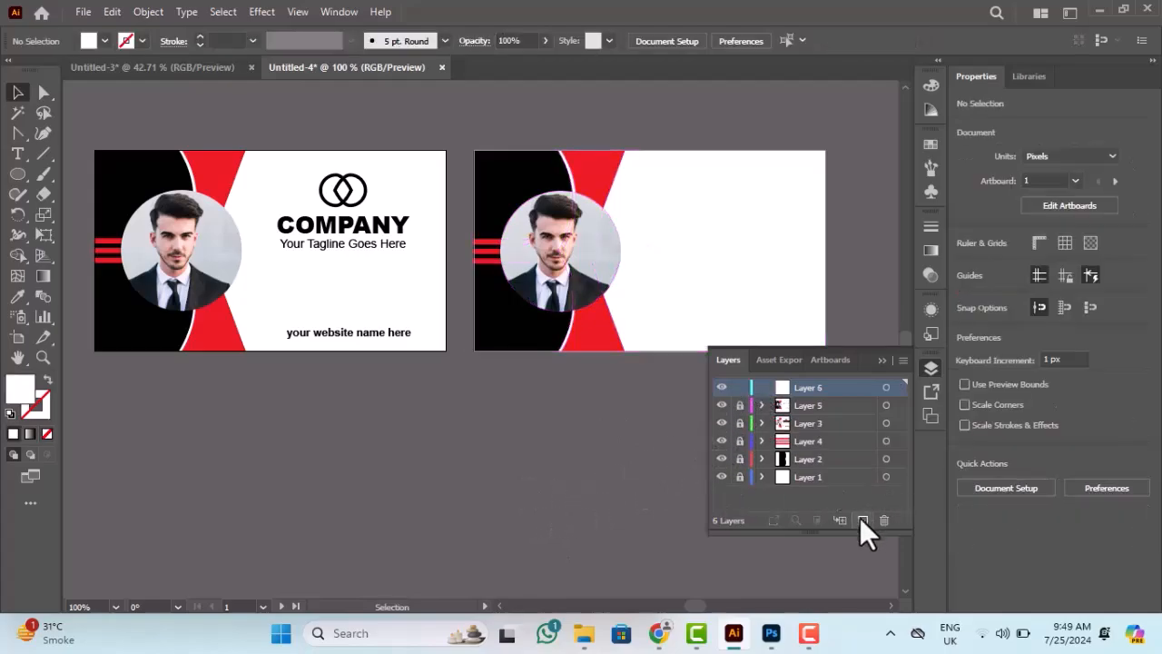
click(882, 361)
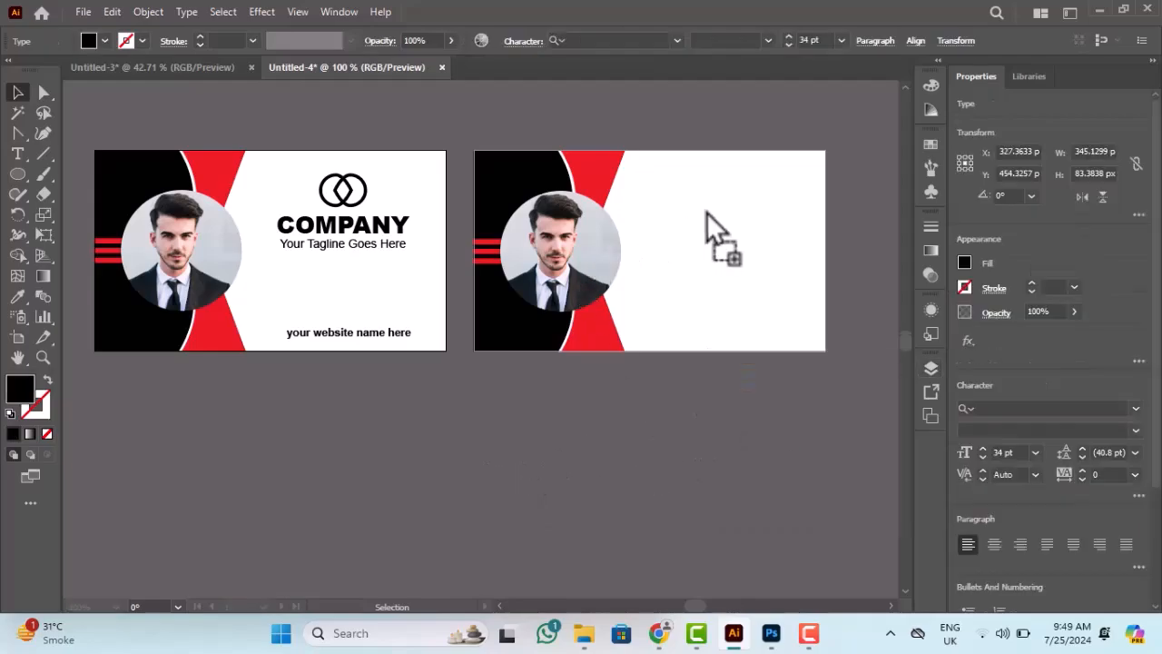
- Place "YOUR NAME HERE" and "Your Designation Here" at about 10.3 pt on the second artboard, with placeholder phone, email and location lines below
drag(707, 213, 688, 186)
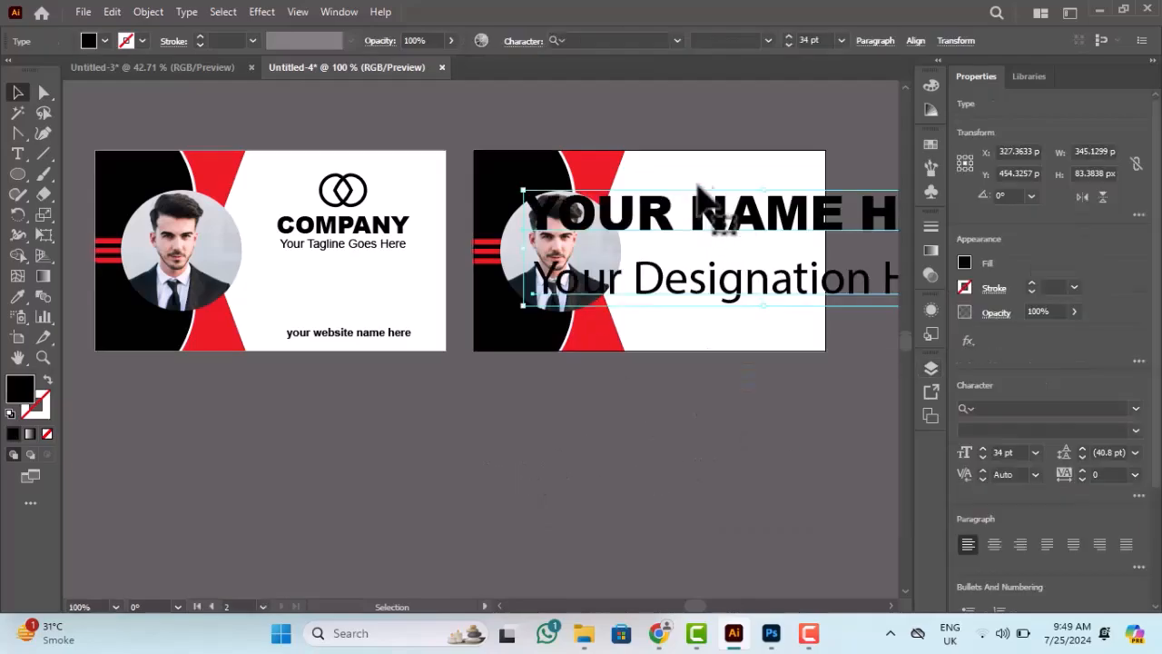
drag(524, 252, 687, 242)
drag(768, 257, 718, 189)
click(732, 115)
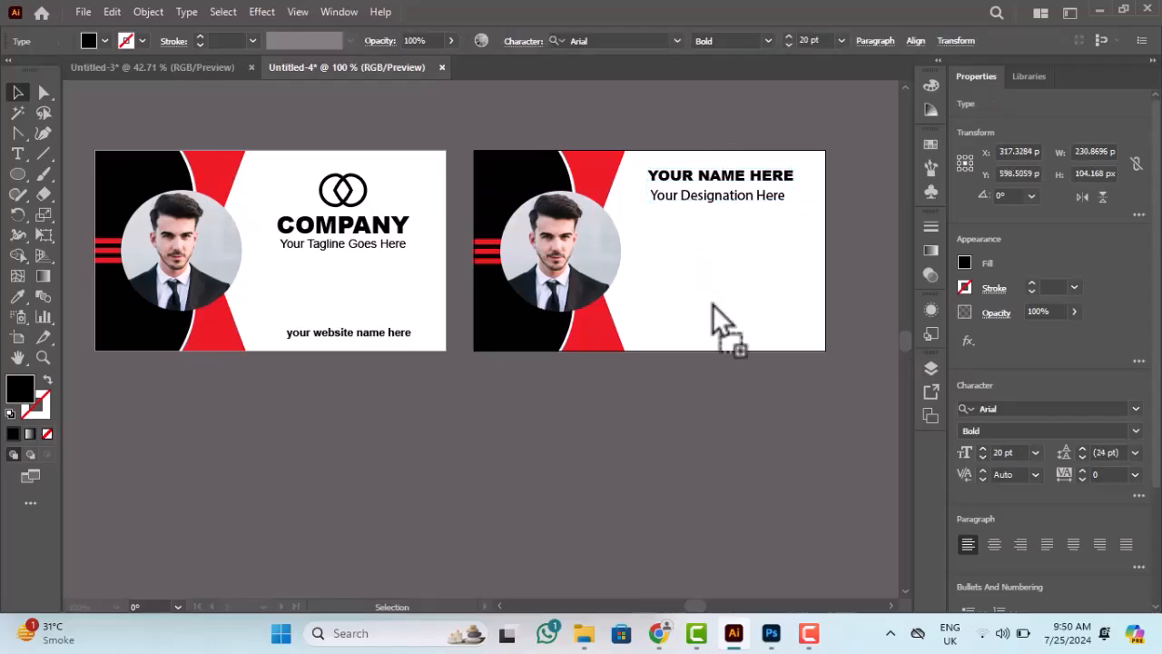
mouse_move(713, 304)
mouse_down()
mouse_move(763, 295)
mouse_move(747, 298)
mouse_move(765, 333)
mouse_move(812, 333)
mouse_move(680, 271)
mouse_move(685, 288)
mouse_move(724, 313)
mouse_up()
click(687, 410)
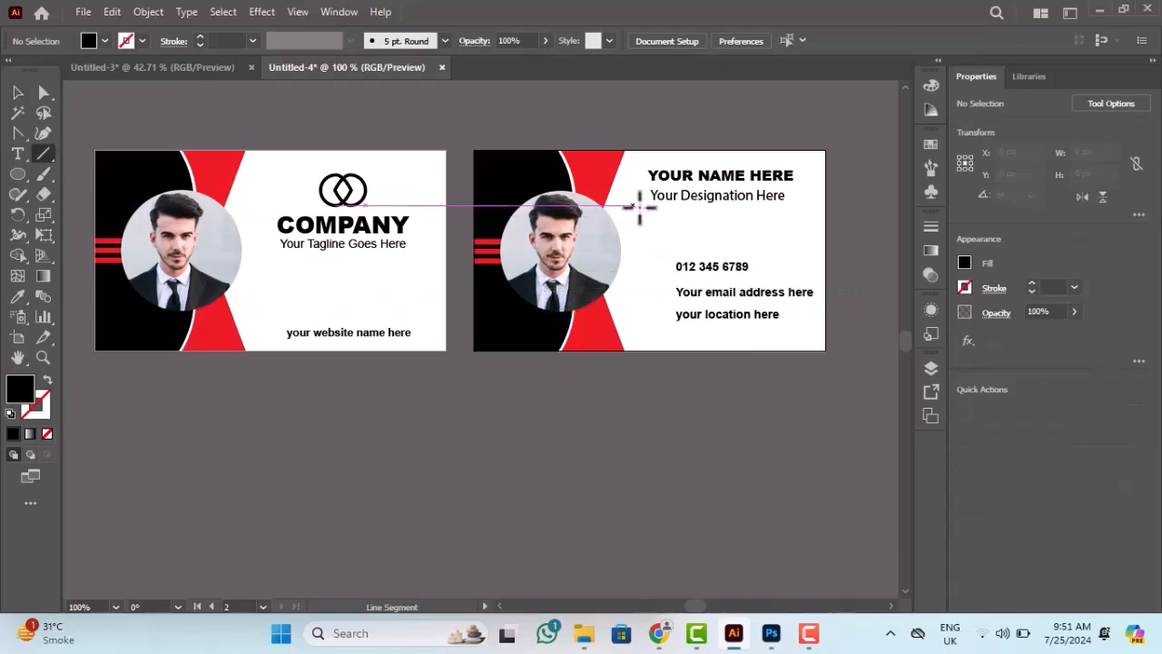
- Draw a horizontal black line about 57 px long below the designation text and give it a 3 pt stroke
drag(647, 221, 726, 227)
click(199, 38)
click(199, 36)
click(199, 37)
click(199, 37)
click(199, 36)
click(199, 36)
click(199, 36)
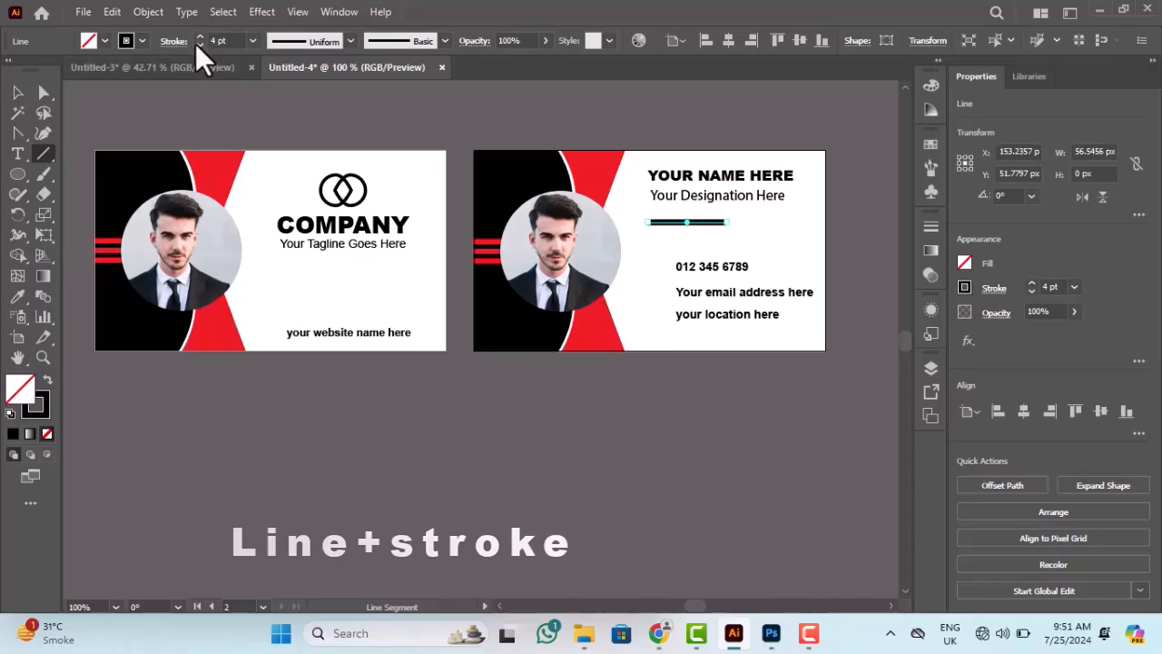
click(199, 45)
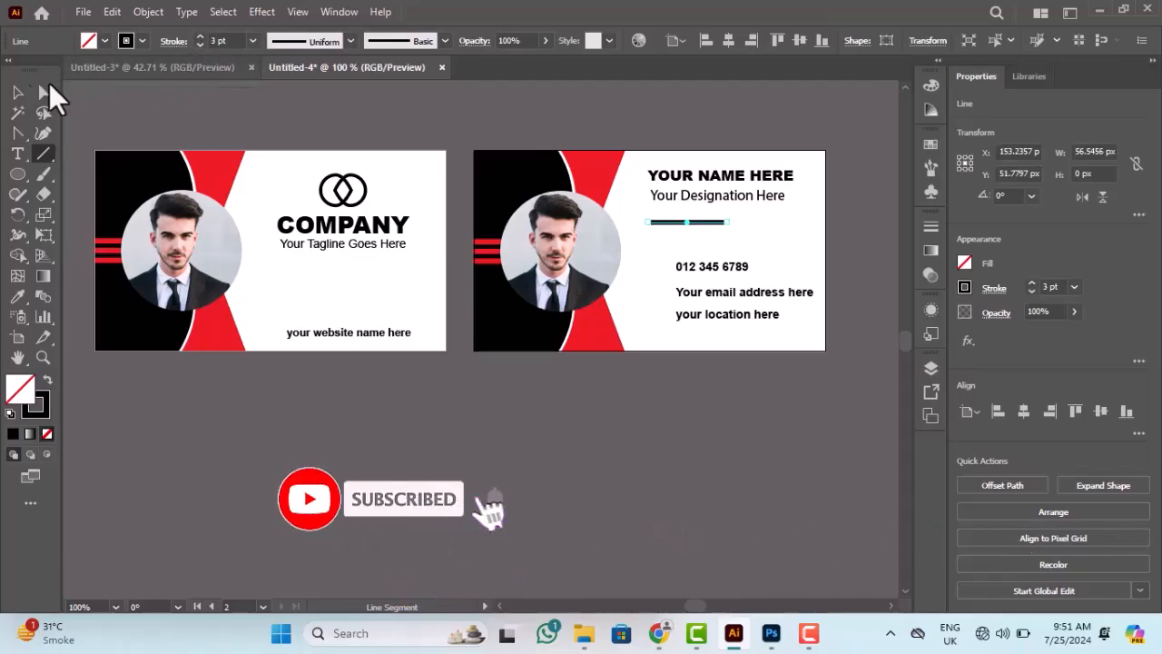
- Nudge the "Your Designation Here" line about 1 px down on the second artboard
click(517, 173)
click(679, 194)
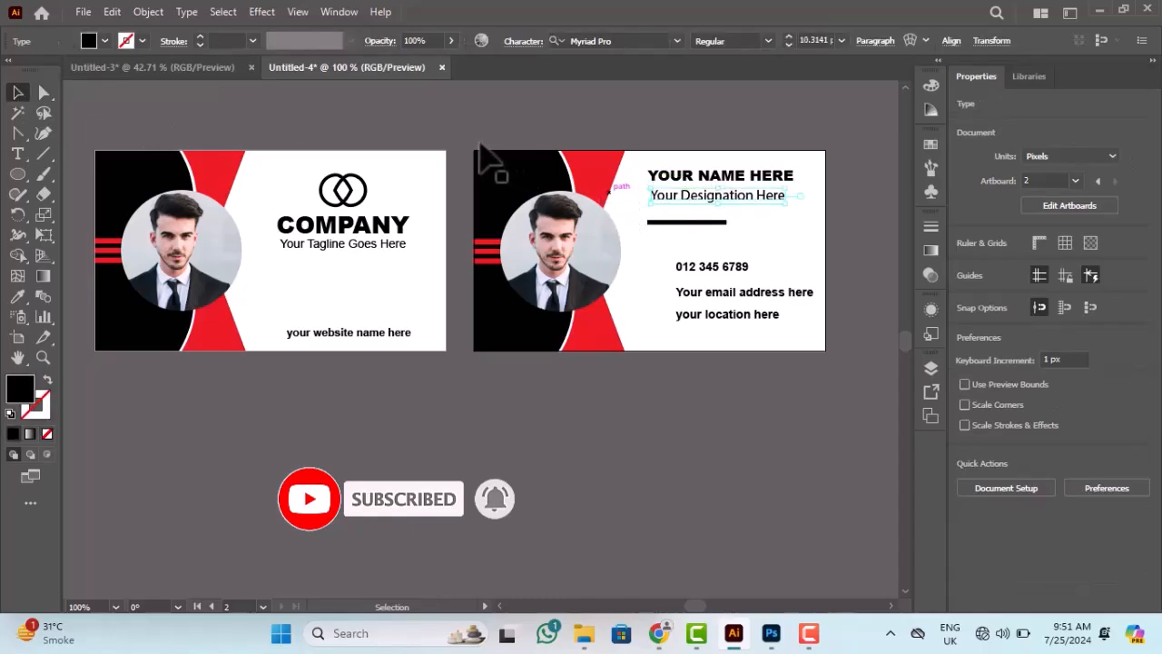
click(427, 126)
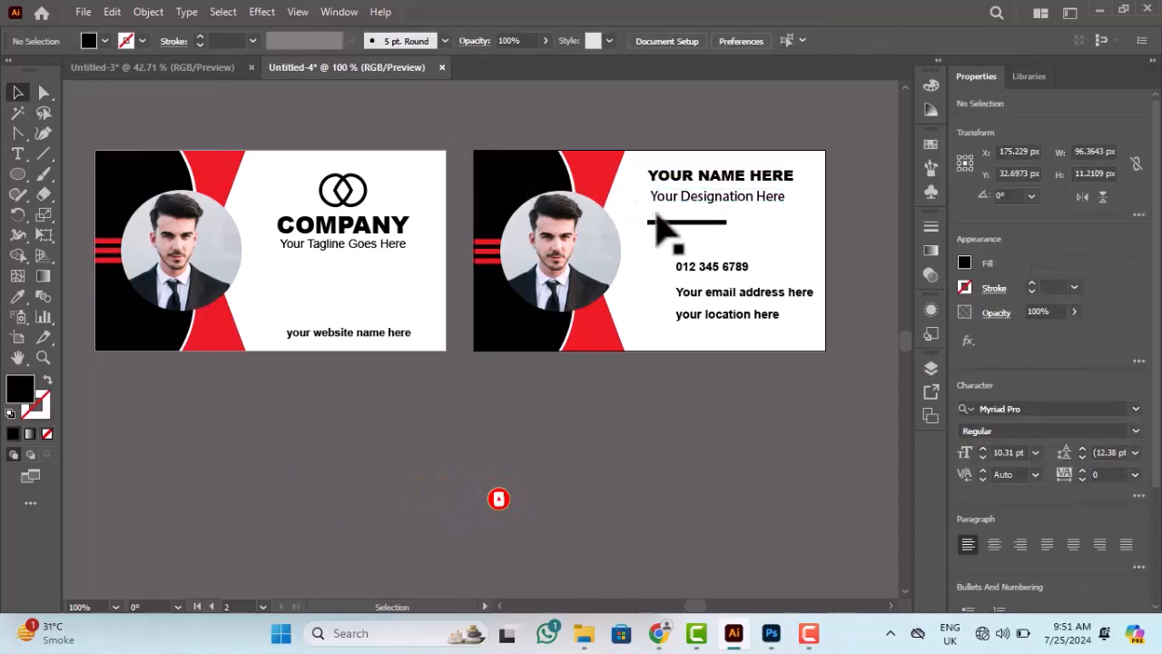
- Set the font size of "YOUR NAME HERE" to 10 pt
click(688, 181)
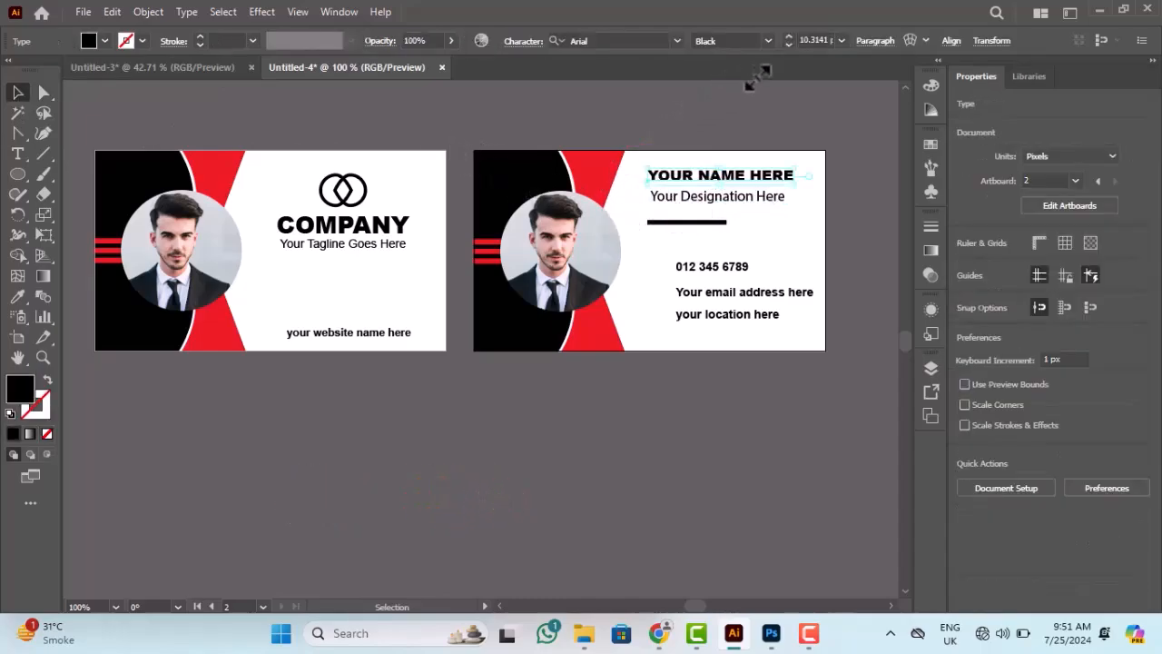
click(788, 36)
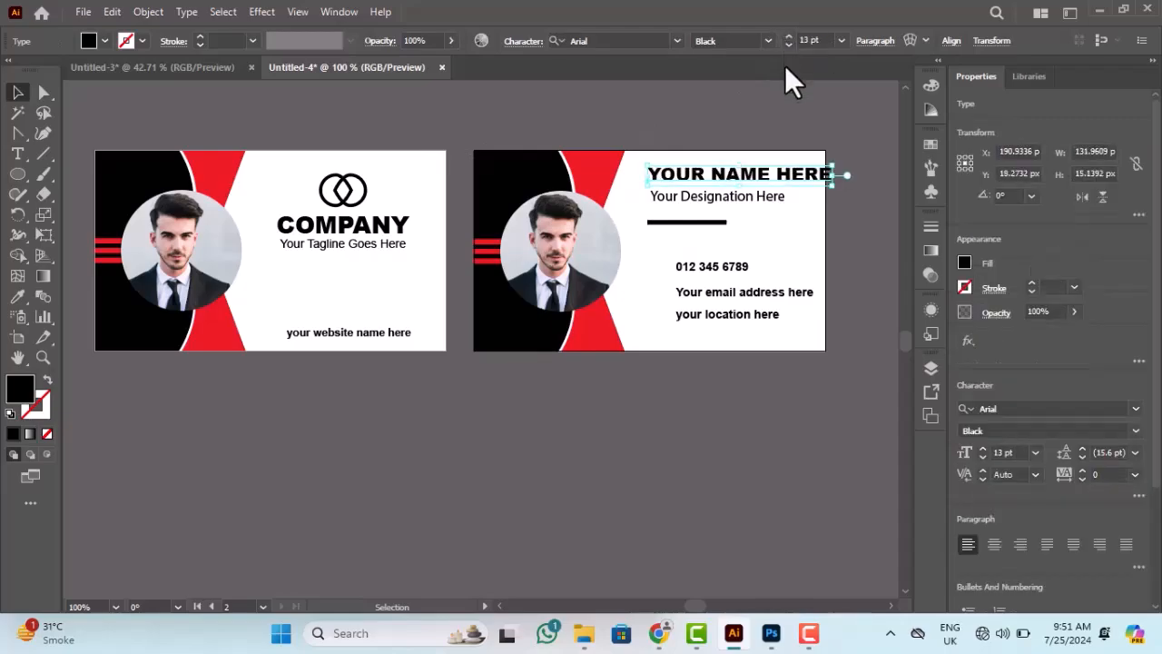
click(787, 45)
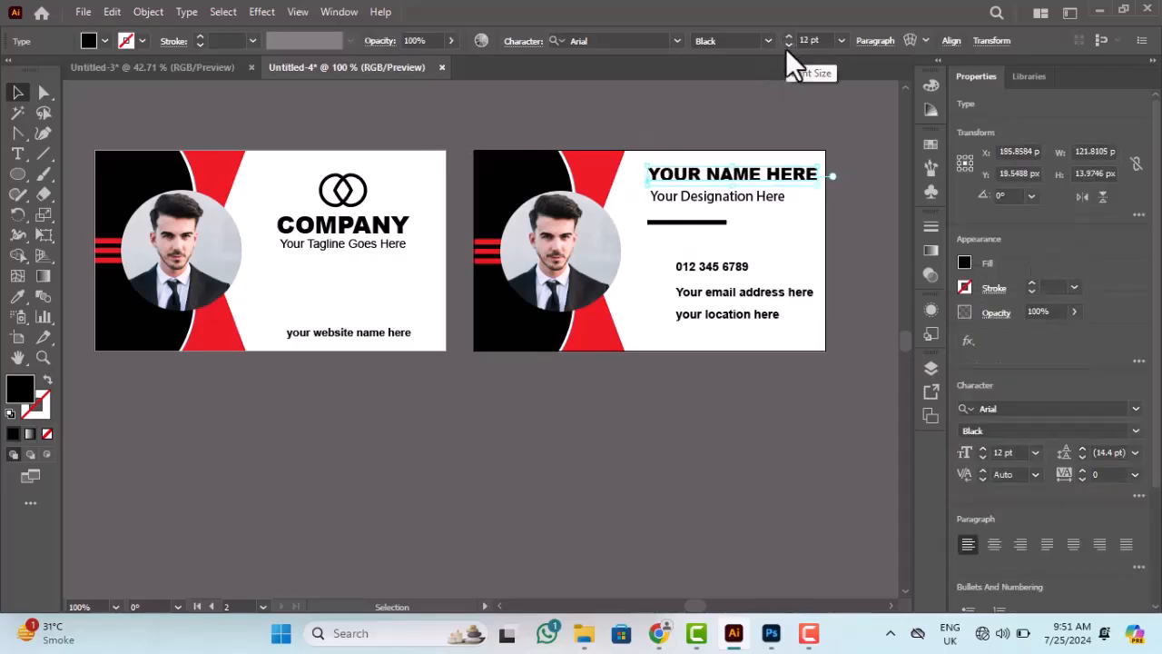
click(788, 46)
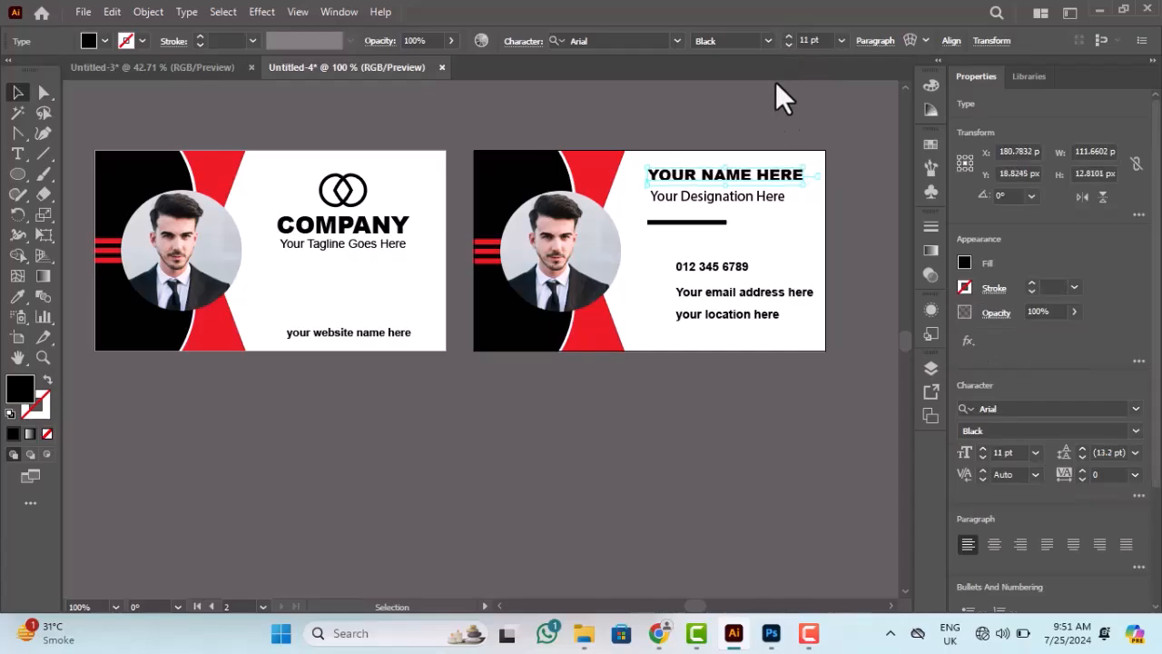
click(788, 46)
click(735, 118)
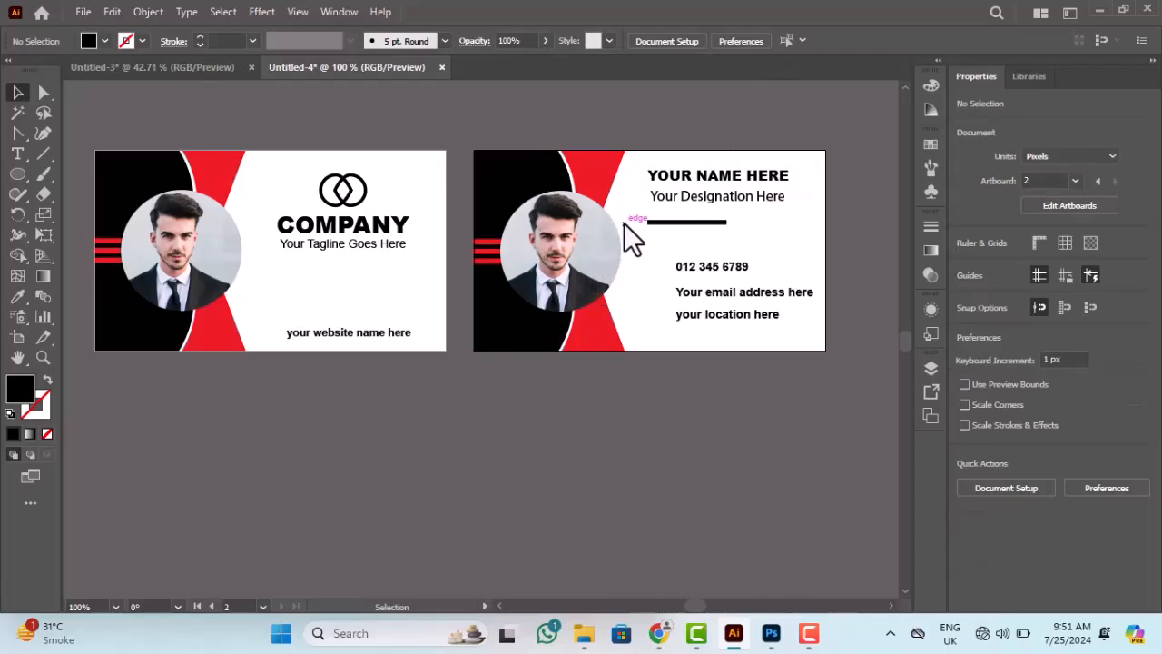
- Place the orange Email and Phone symbols from the Mobile symbol library on the canvas below the first artboard
click(928, 192)
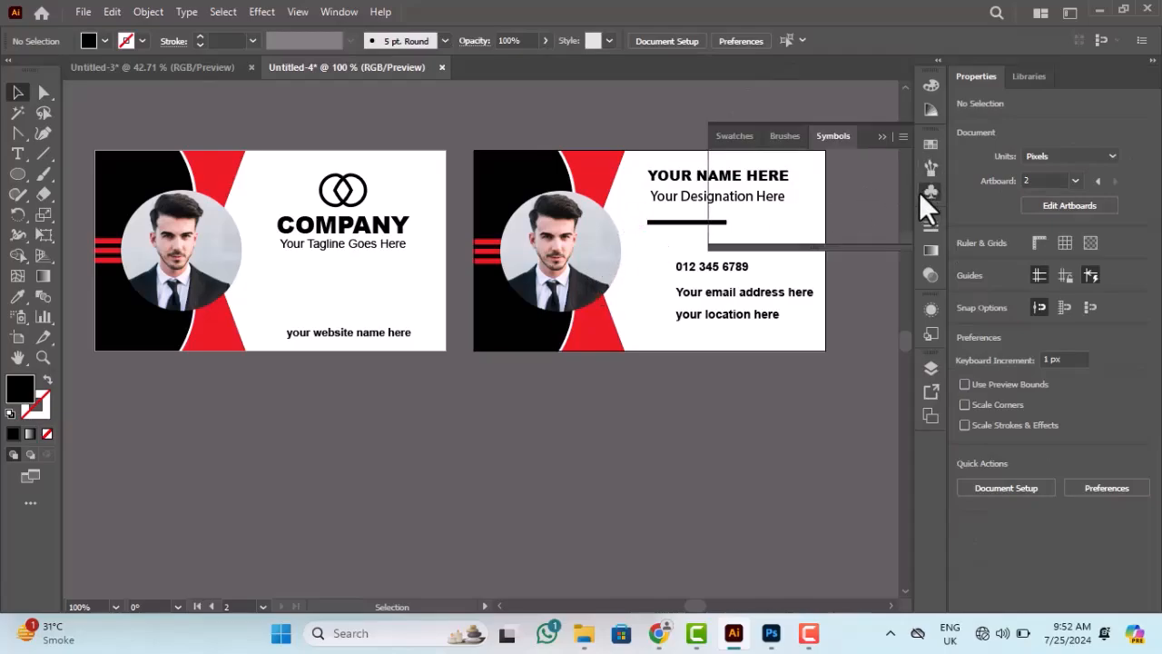
click(722, 235)
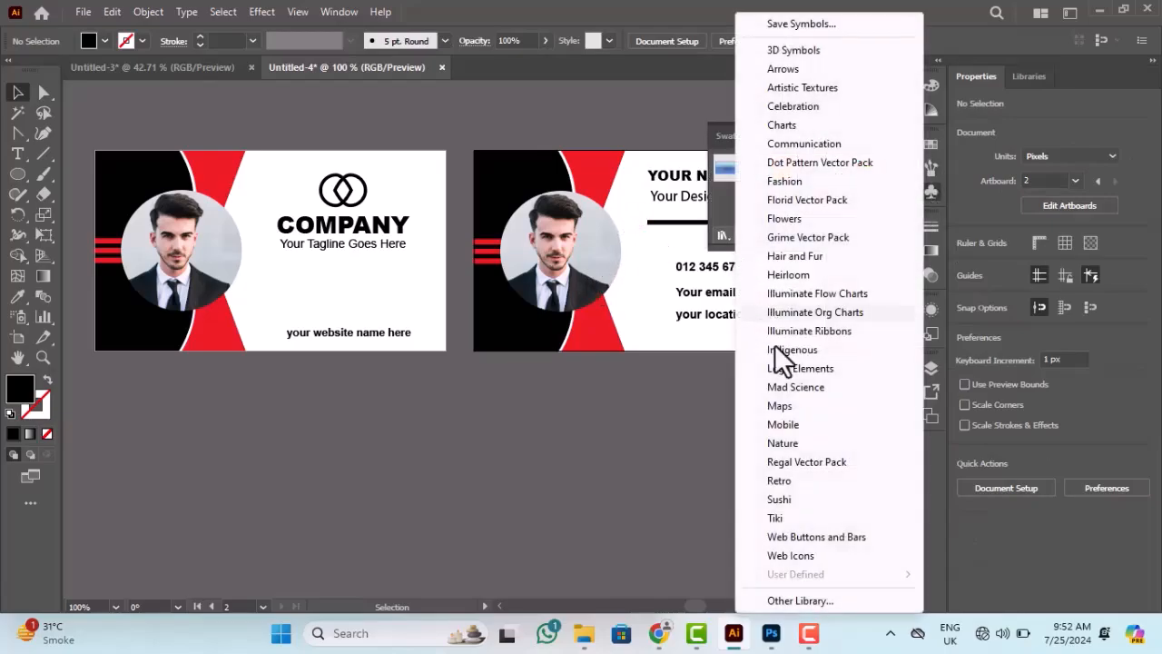
click(784, 426)
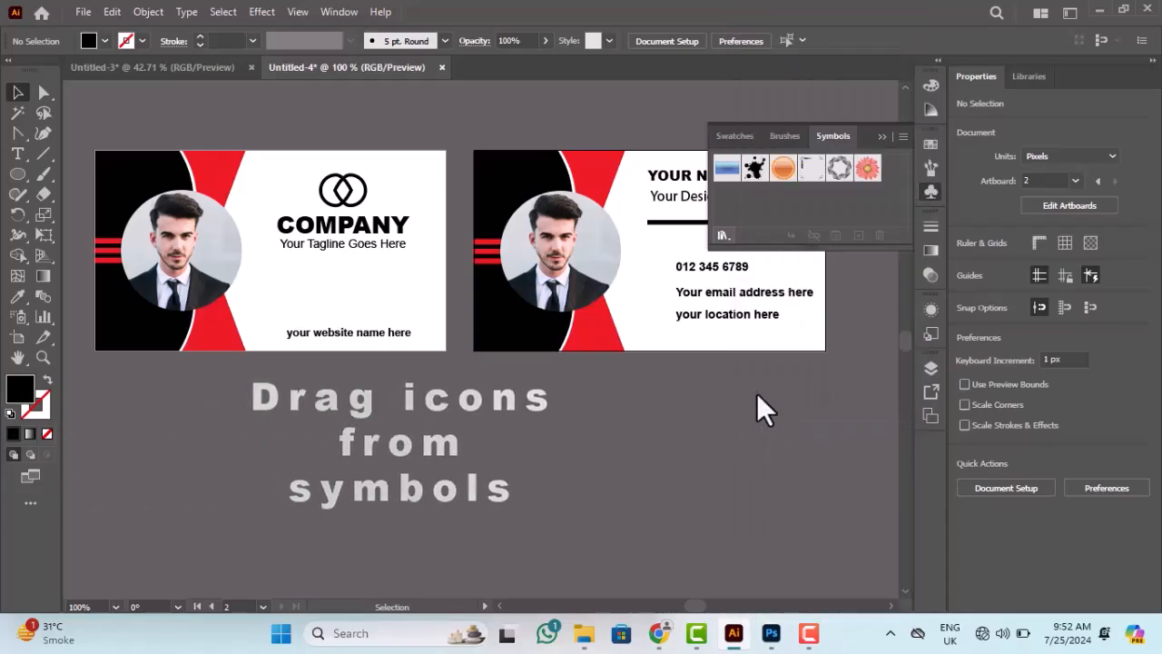
scroll(592, 307, down, 2)
scroll(581, 323, down, 2)
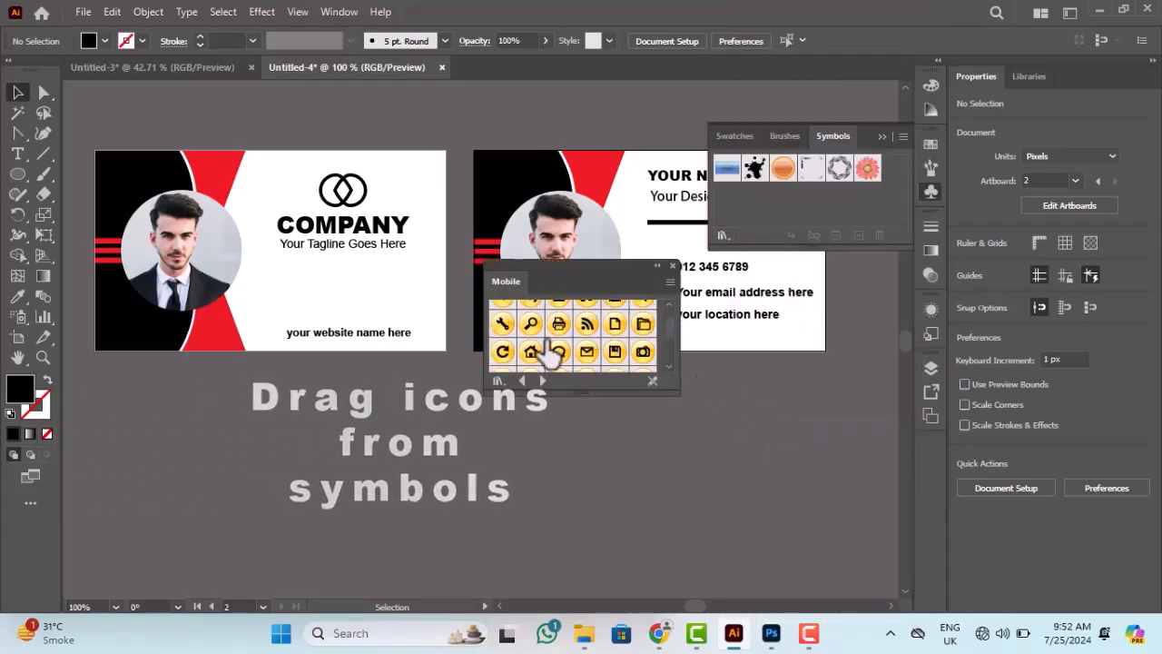
drag(589, 354, 439, 405)
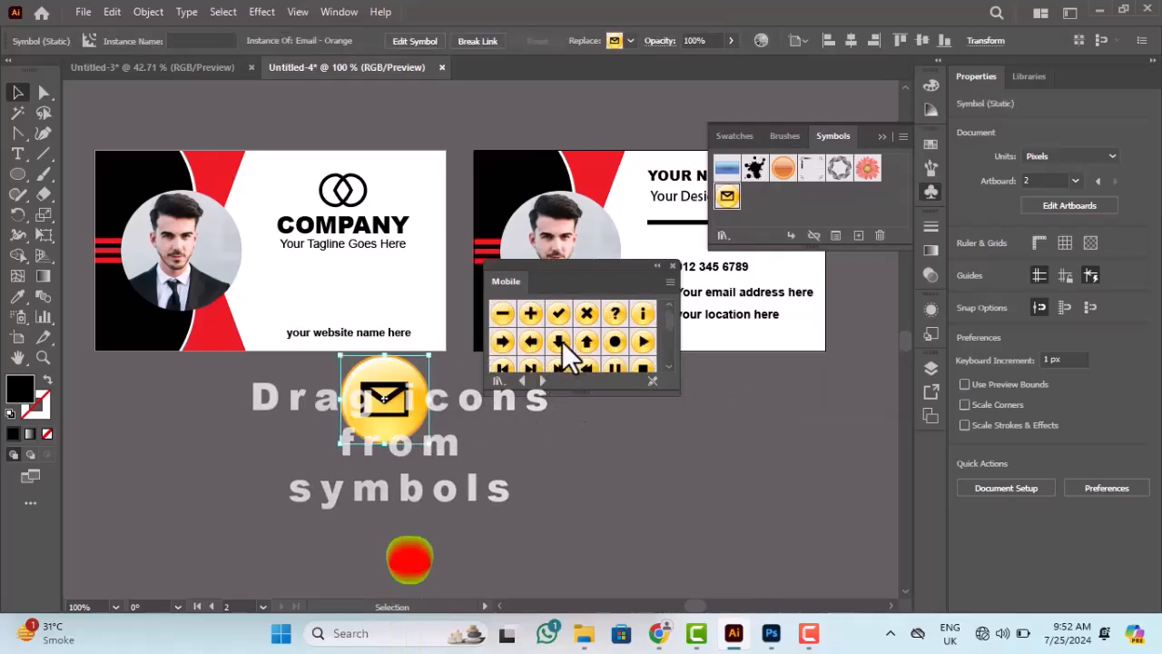
scroll(562, 342, down, 3)
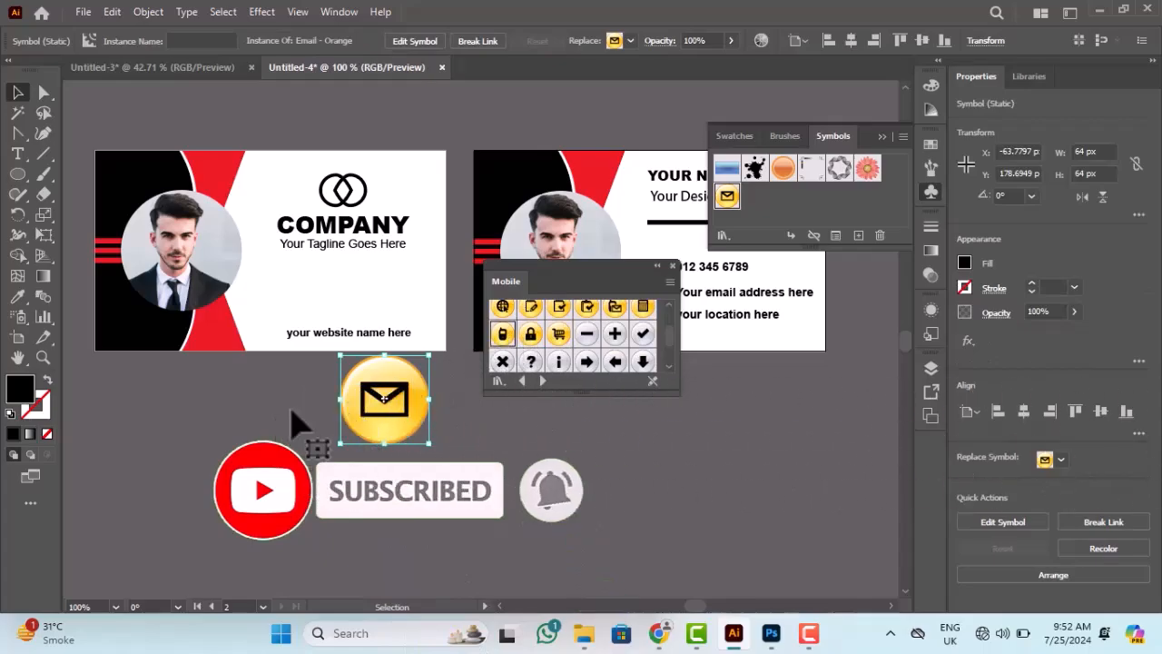
drag(300, 422, 301, 423)
click(672, 266)
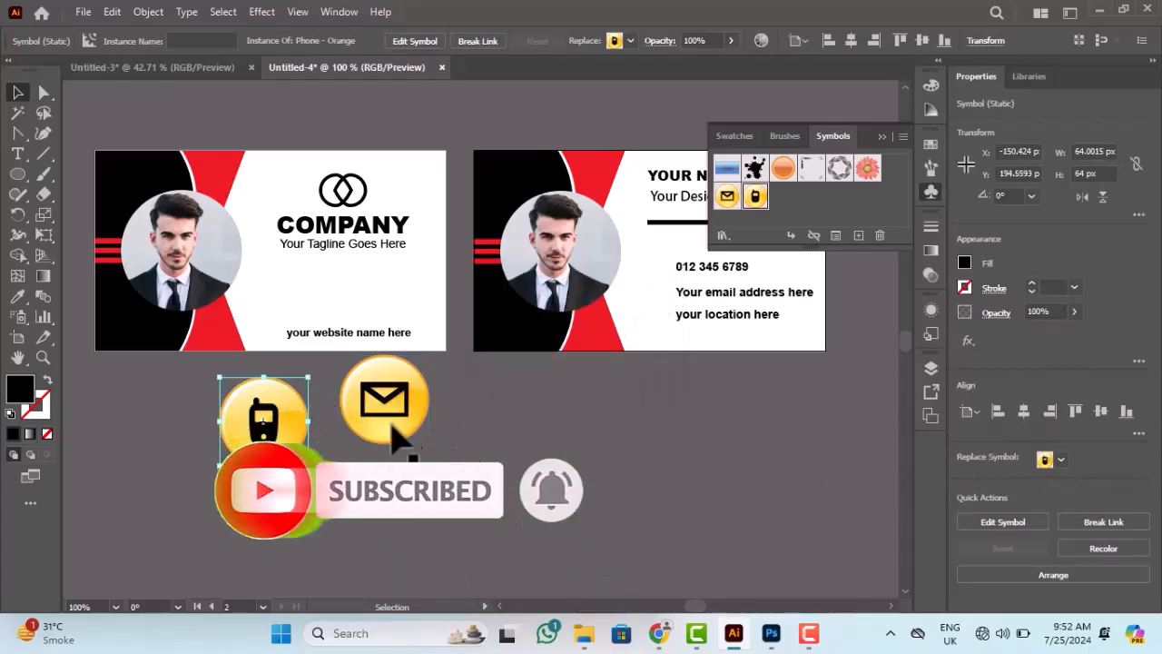
- Break the phone symbol's link, move the black phone glyph off its orange disc and delete the disc
right_click(257, 427)
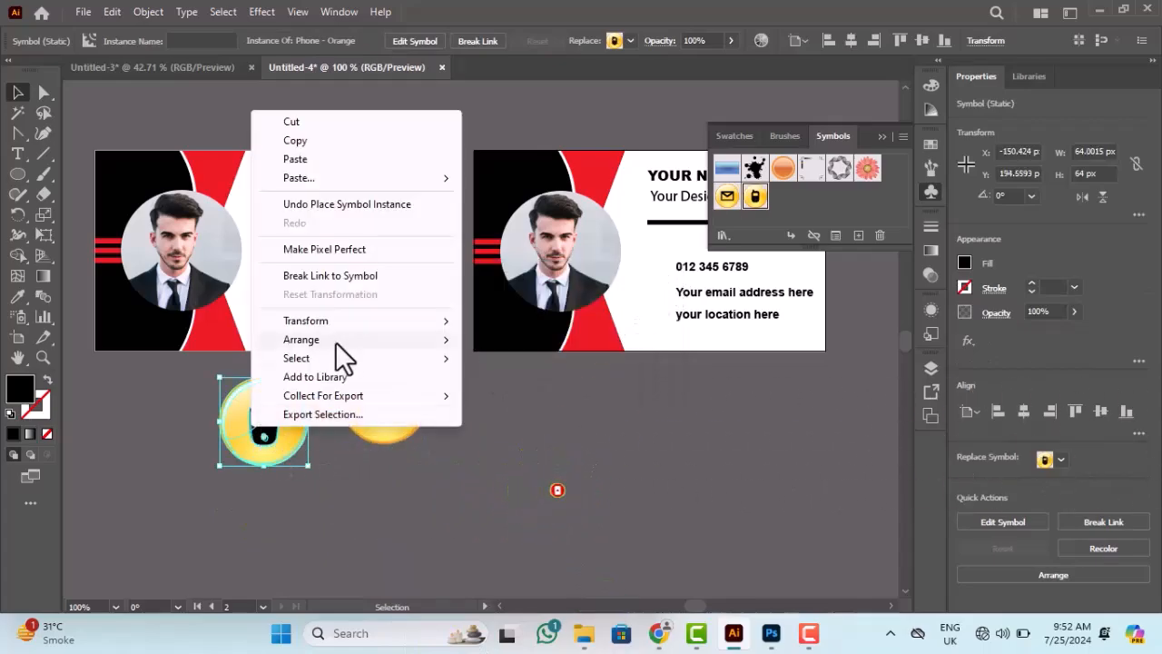
click(345, 277)
key(ctrl+shift+a)
drag(271, 432, 151, 461)
drag(218, 389, 386, 425)
key(ctrl+shift+a)
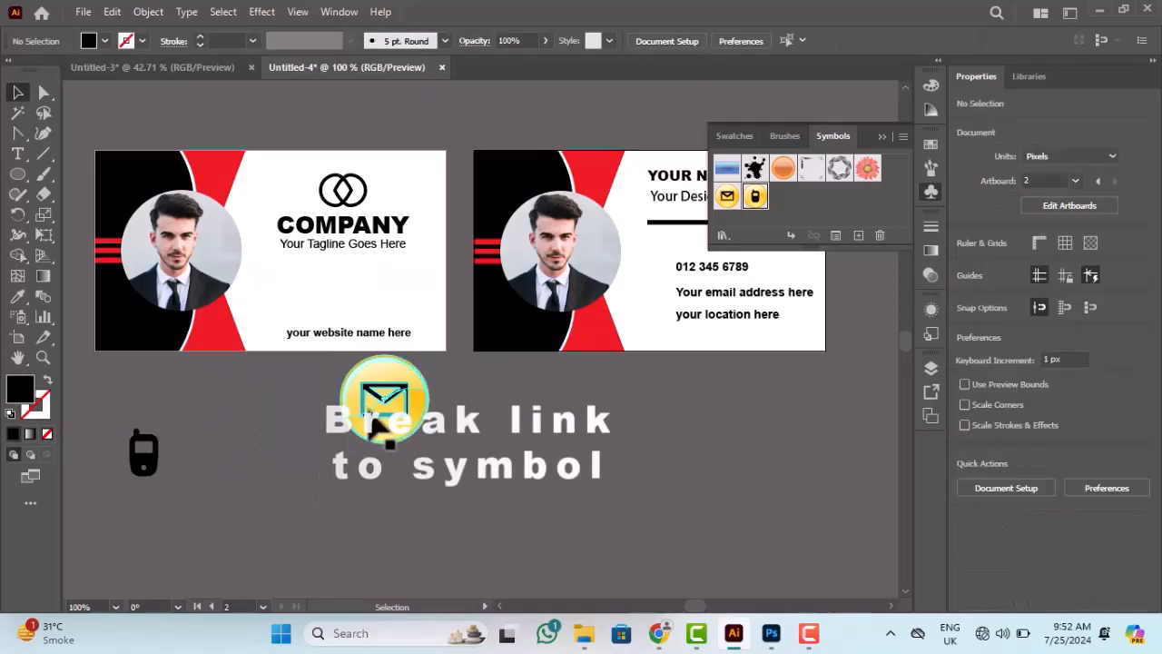
- Break the email symbol's link, move the black envelope about 110 px left and 25 px down, and delete its orange disc
right_click(374, 396)
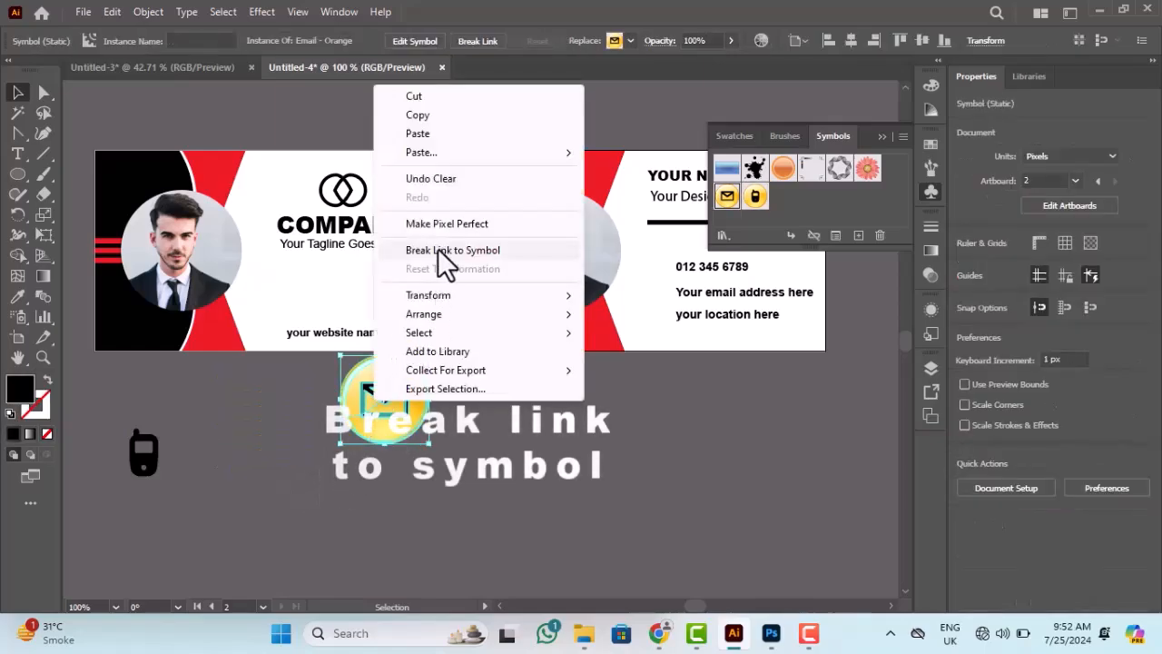
click(439, 251)
drag(388, 404, 237, 438)
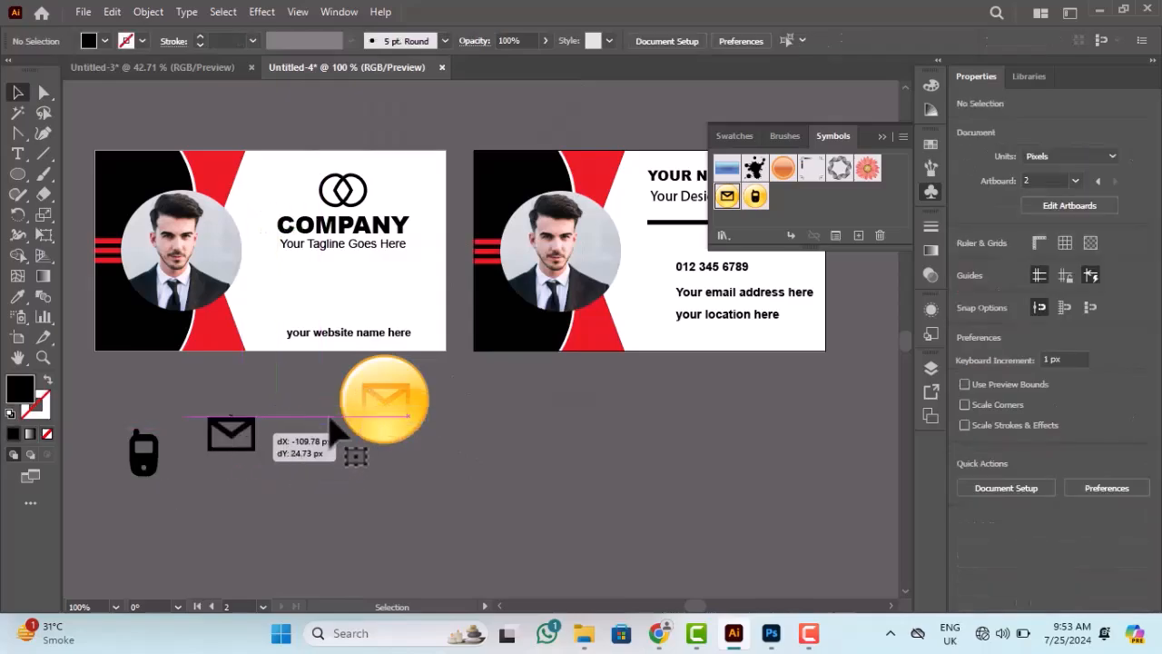
drag(433, 458, 465, 467)
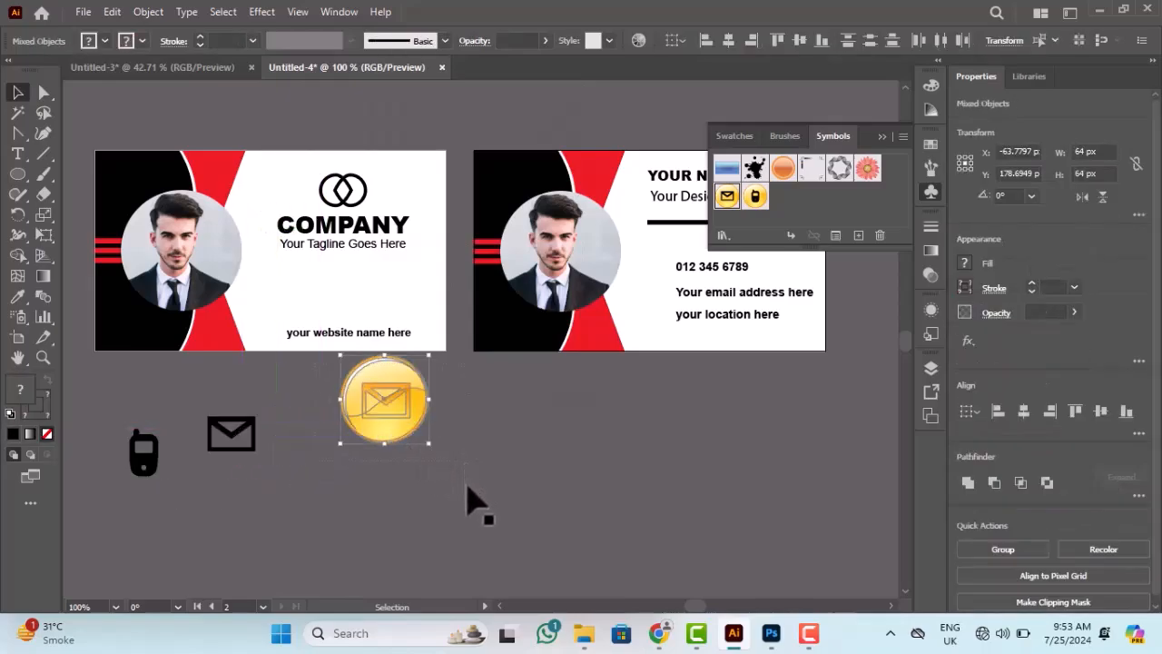
key(Delete)
- Scale down the phone and envelope icons and place them beside the phone and email lines on the second artboard
click(247, 432)
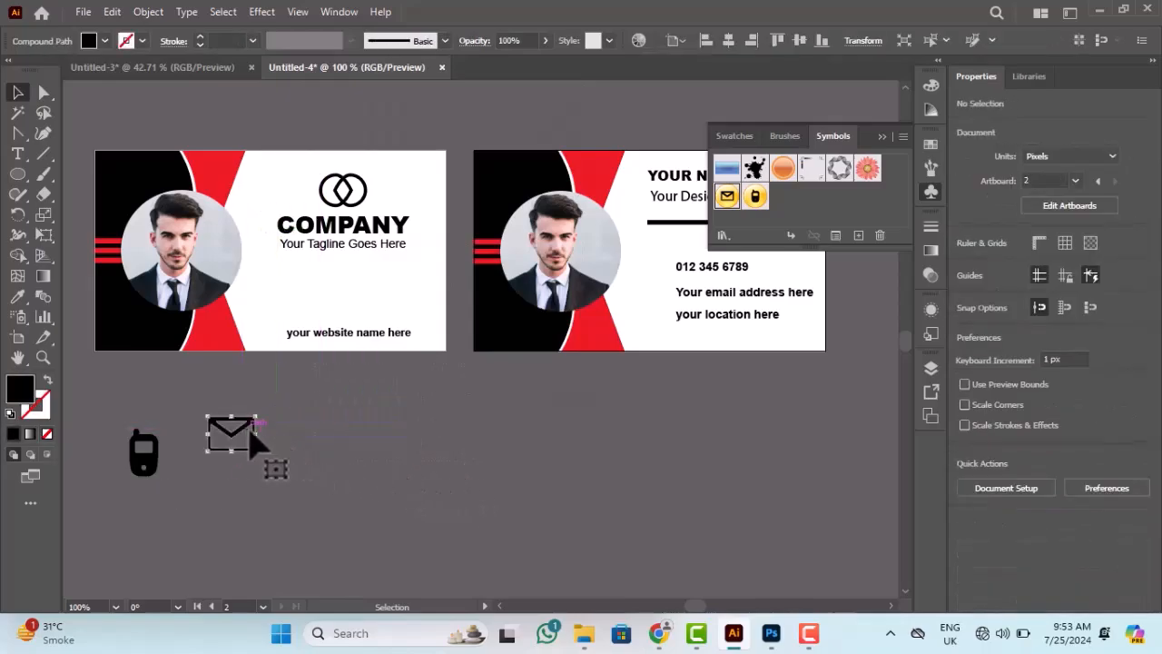
drag(270, 485, 587, 358)
click(254, 463)
drag(508, 309, 652, 322)
click(659, 440)
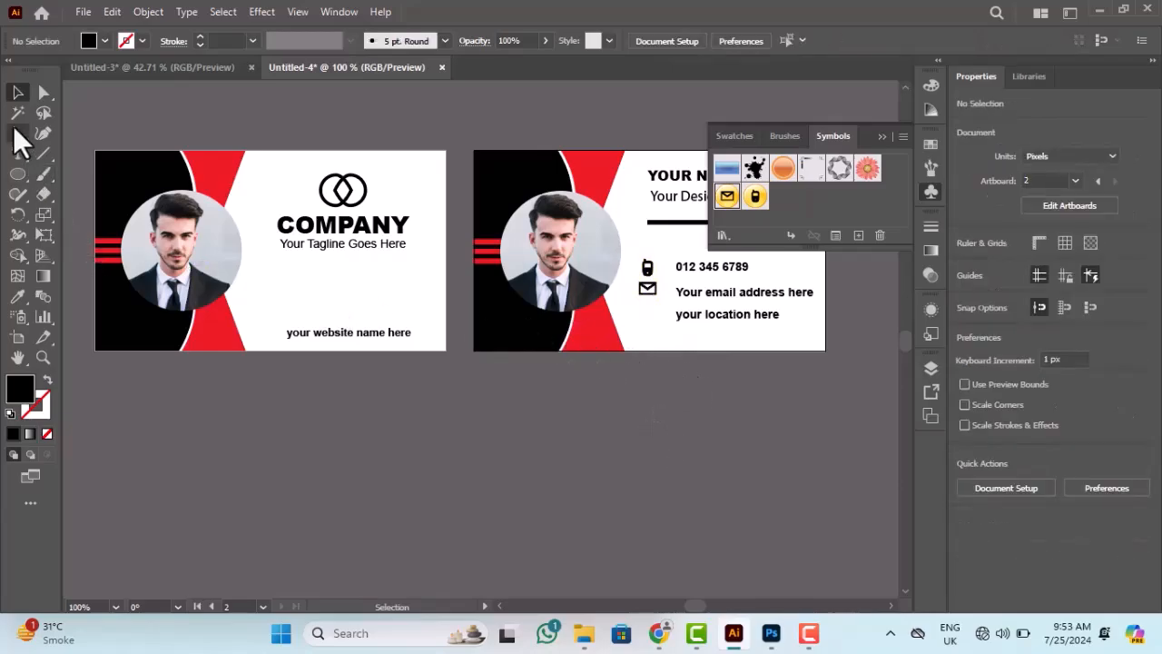
- Draw a black circle about 48 px wide, convert its bottom anchor to a corner and pull it about 27 px down into a pin
click(17, 174)
drag(431, 357, 441, 398)
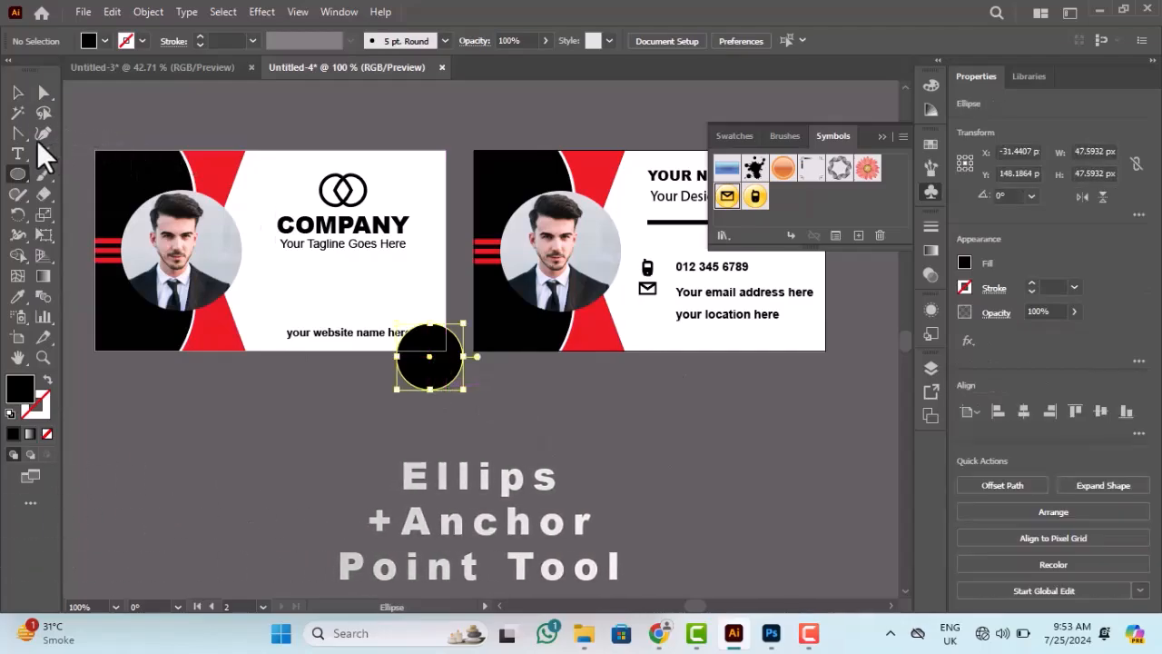
key(shift+c)
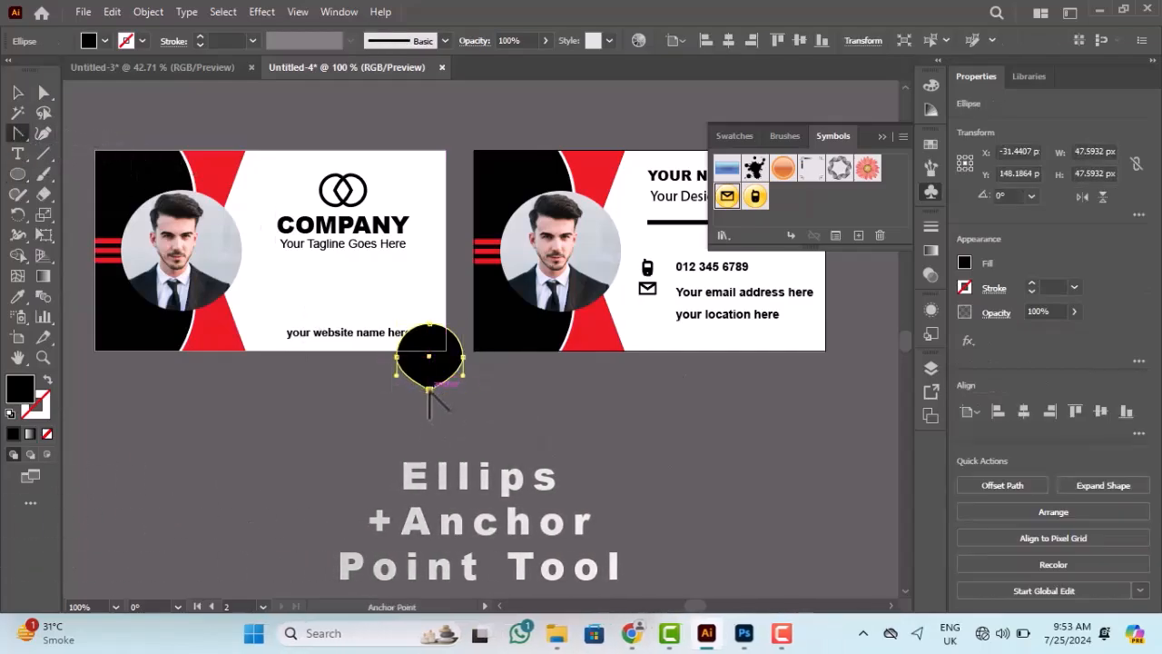
click(428, 391)
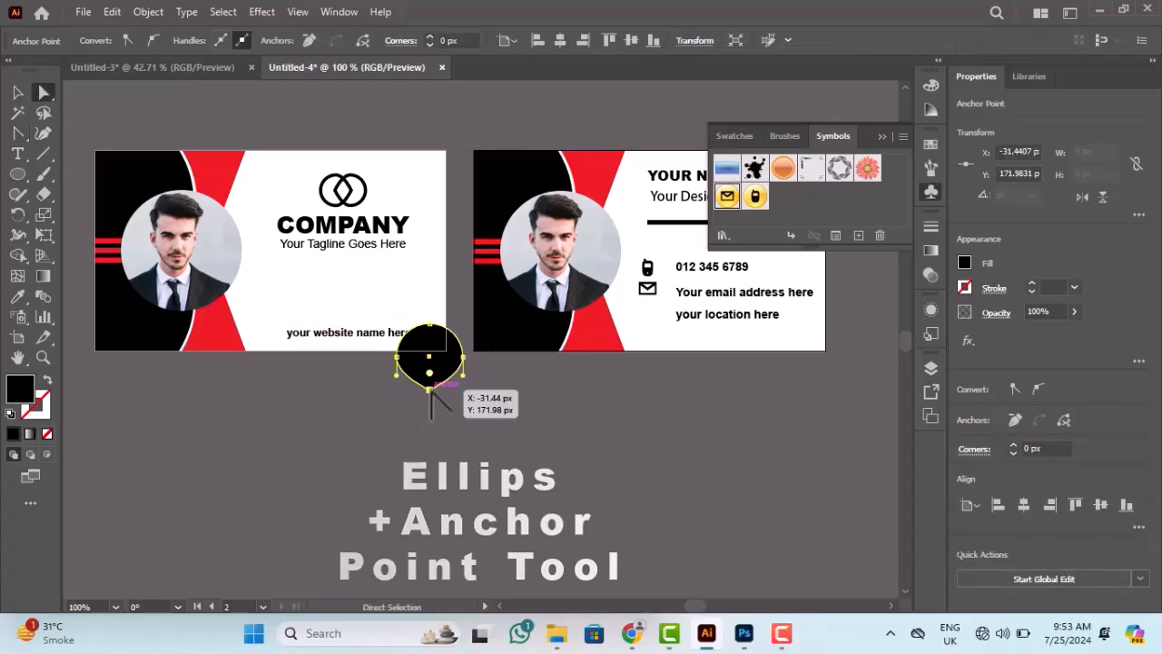
click(43, 92)
drag(428, 391, 428, 419)
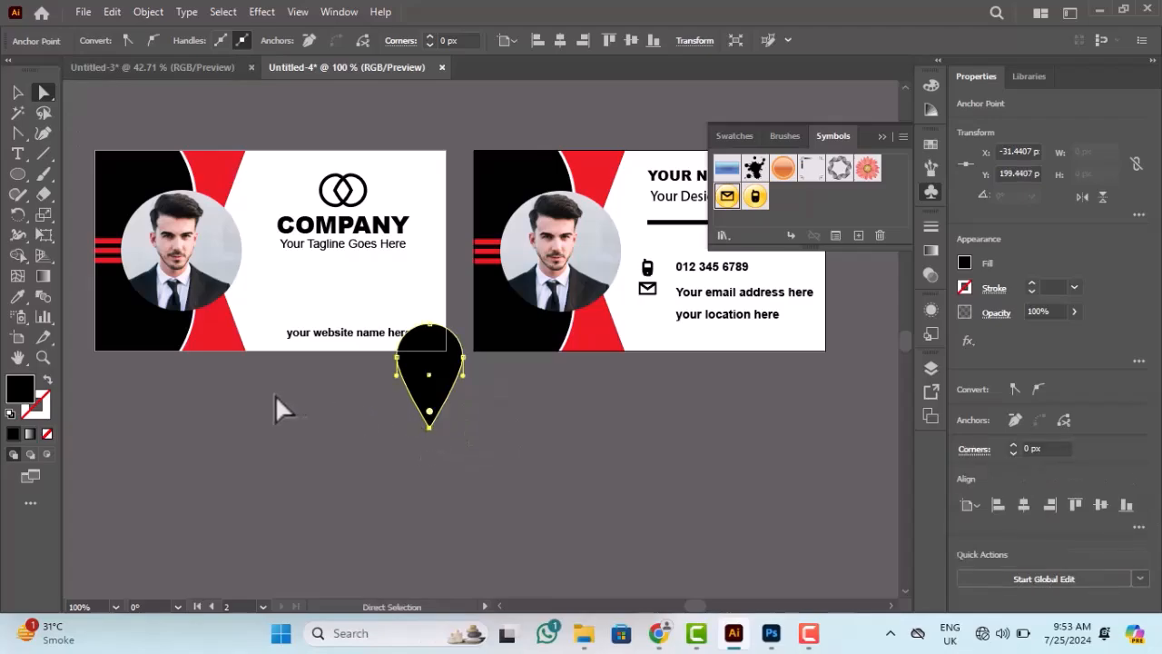
- Draw a circle about 21 px wide inside the pin's head and fill it with the card's white
key(l)
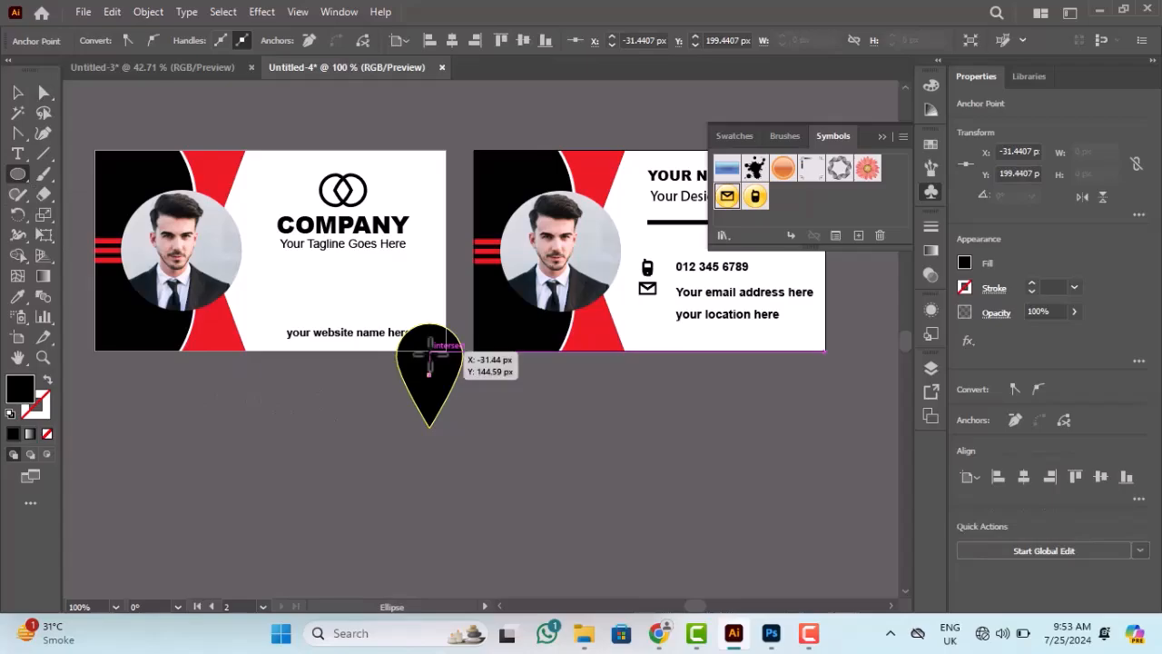
drag(429, 350, 440, 360)
key(i)
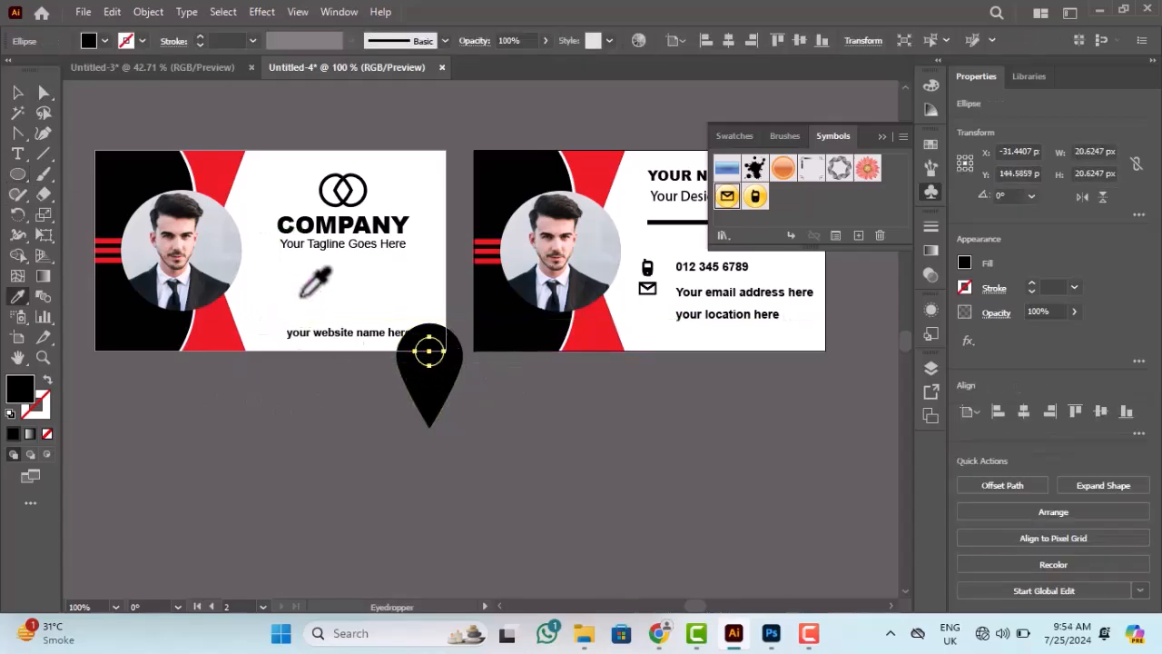
click(296, 291)
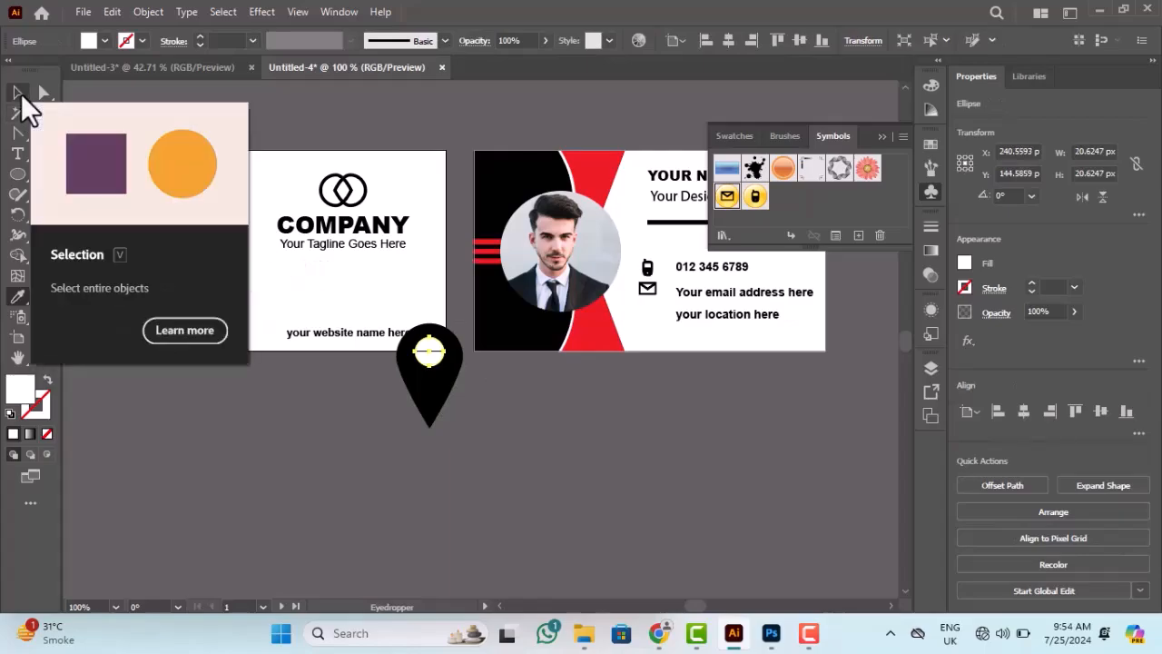
click(18, 92)
- Draw a circle about 22 px wide centred on the pin's tip, with no fill and a black 2 pt stroke
click(17, 173)
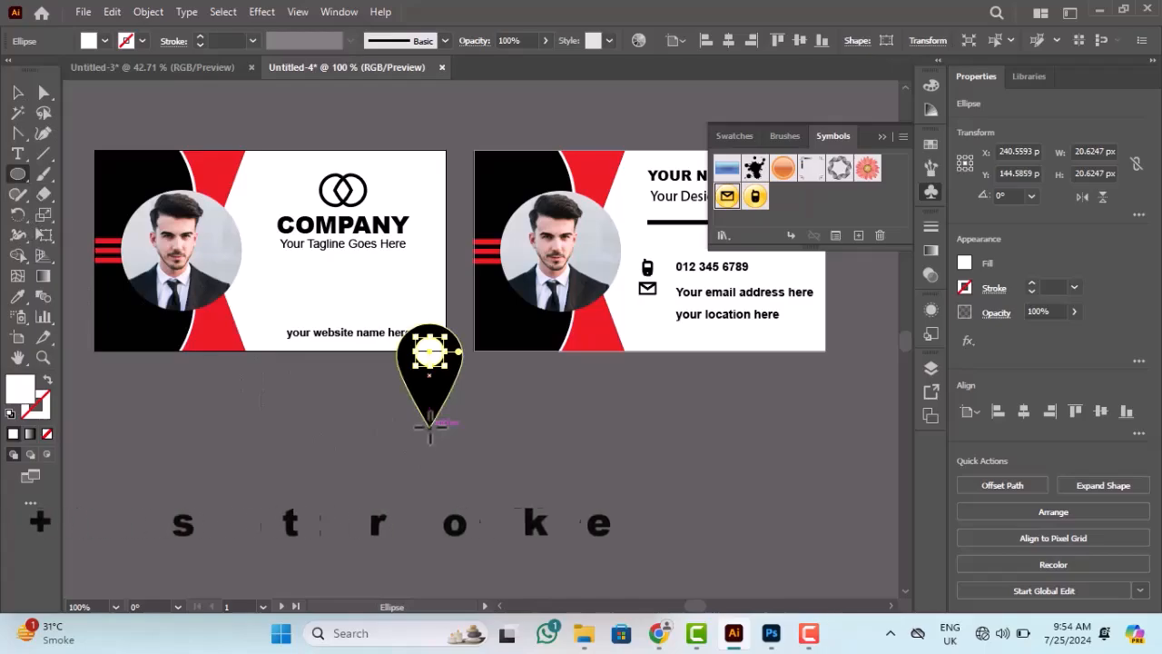
drag(430, 427, 435, 445)
click(48, 382)
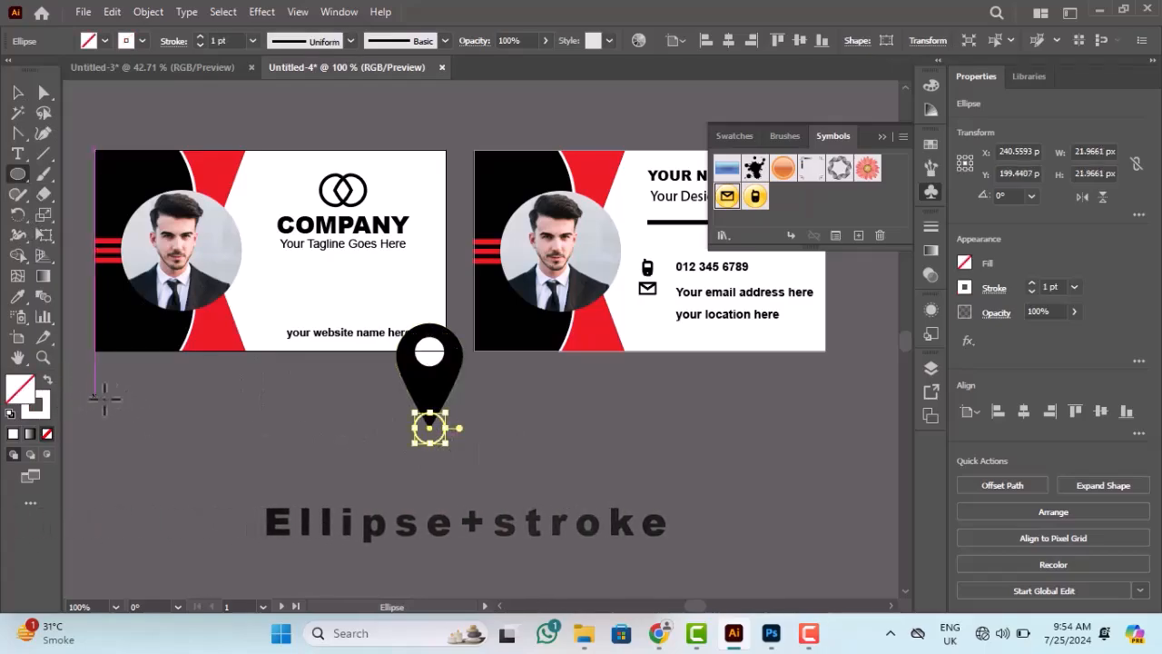
click(16, 93)
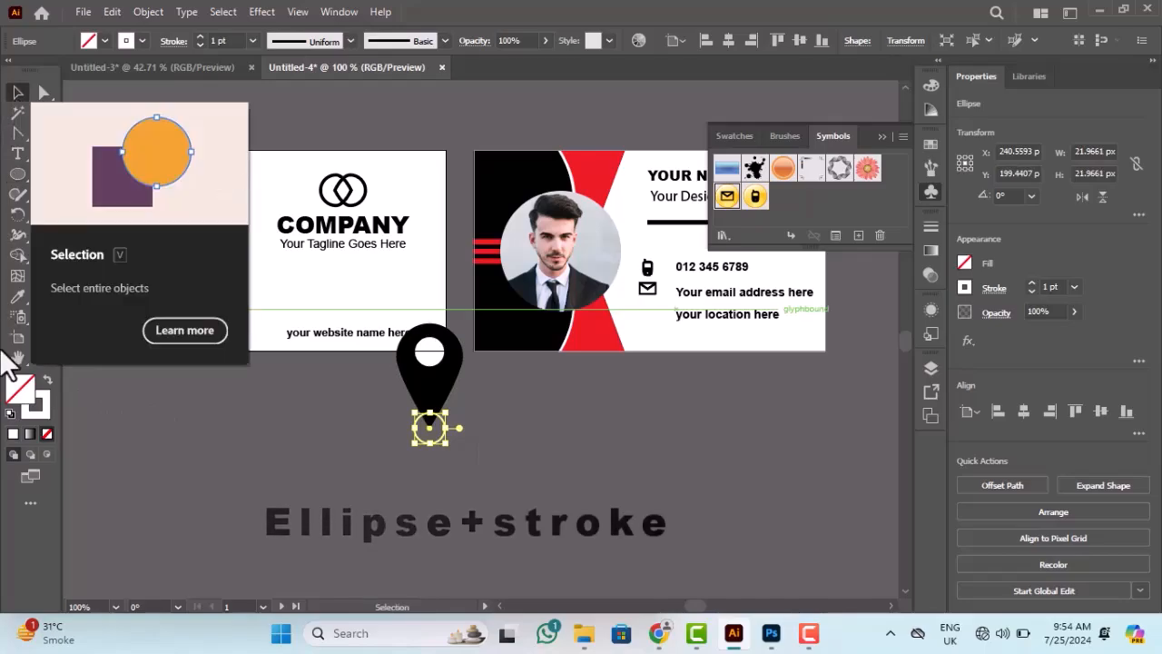
click(14, 434)
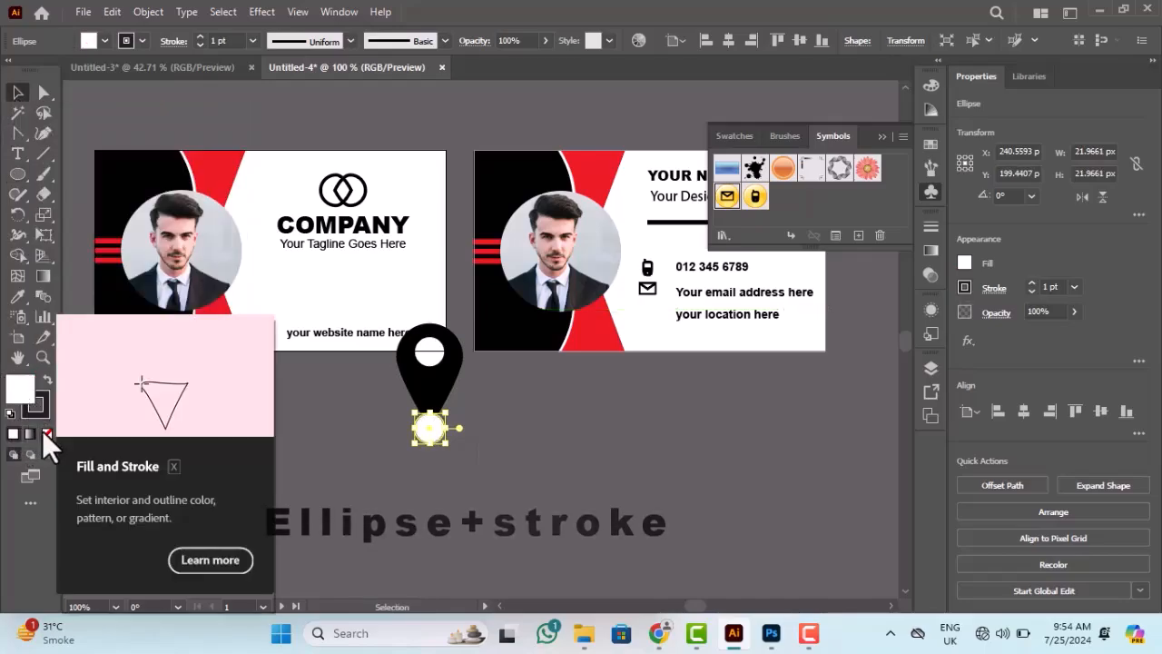
click(48, 434)
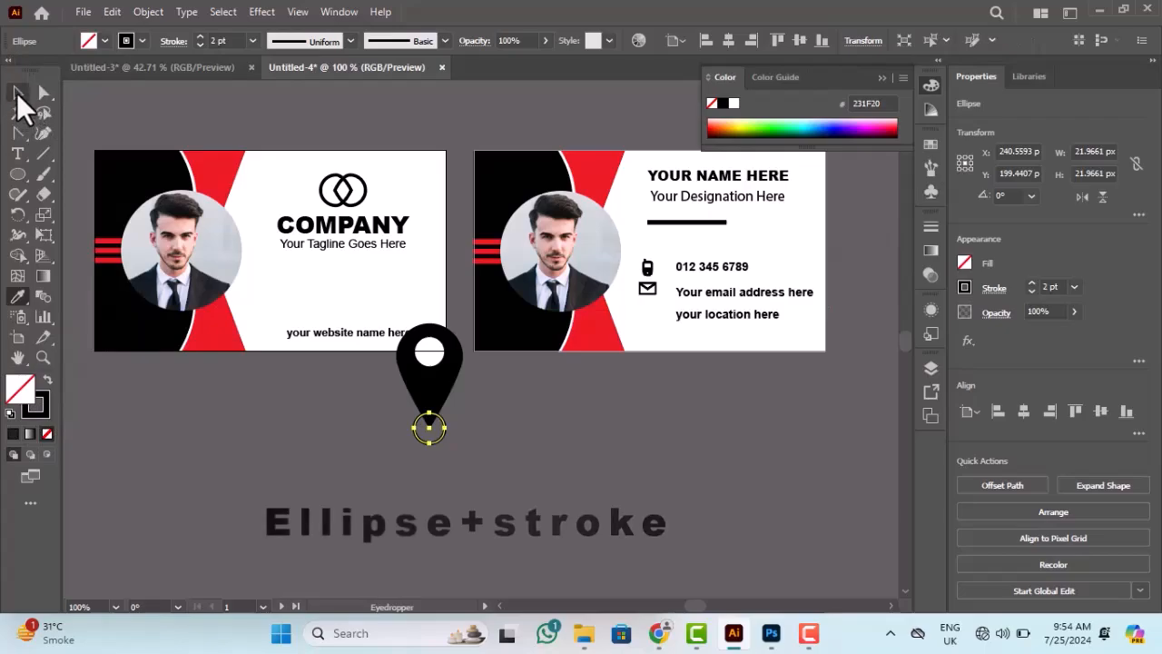
click(17, 93)
click(396, 488)
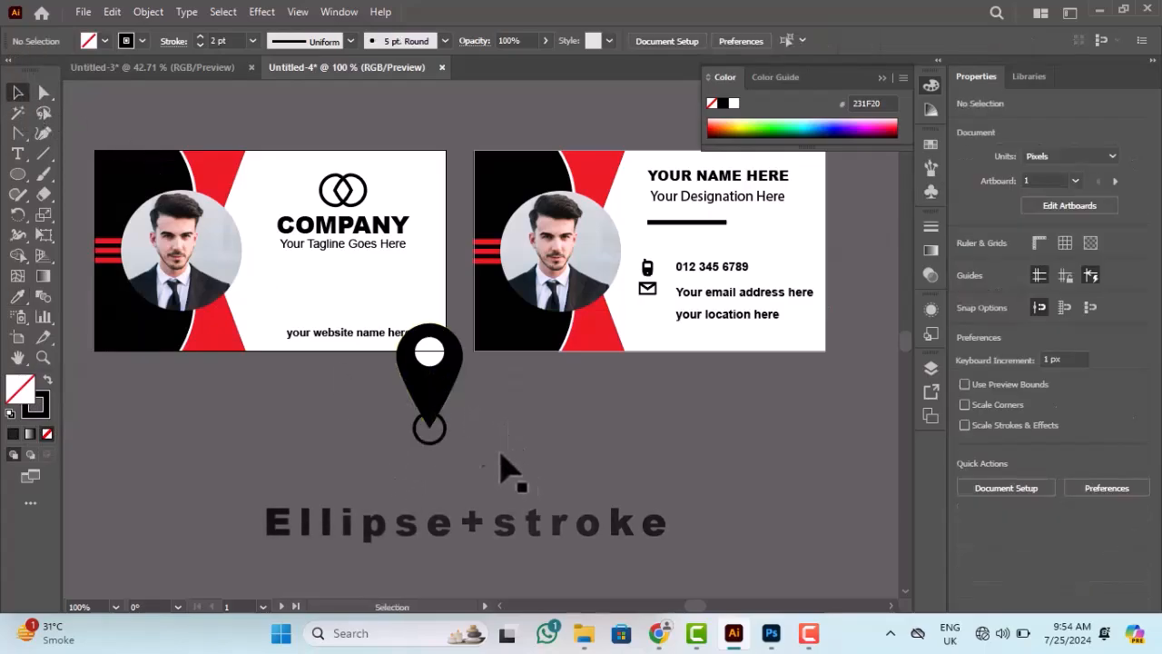
- Cut the inner circle out of the location pin with Shape Builder and undo the extra edit at the tip ring
click(422, 381)
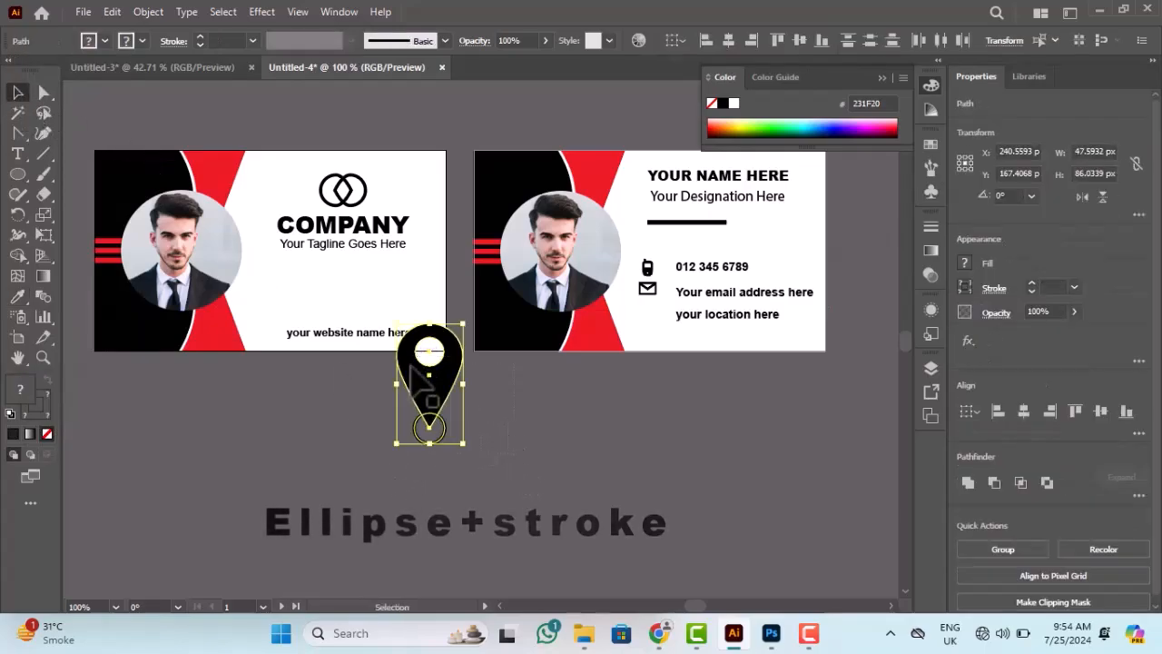
click(16, 256)
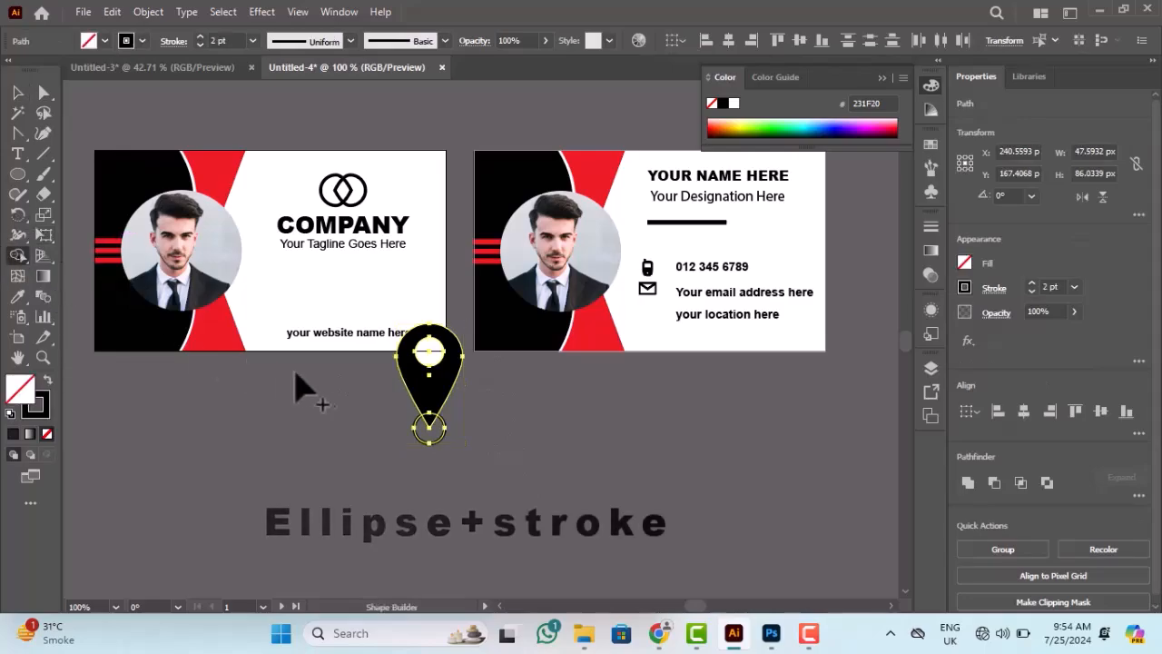
click(431, 359)
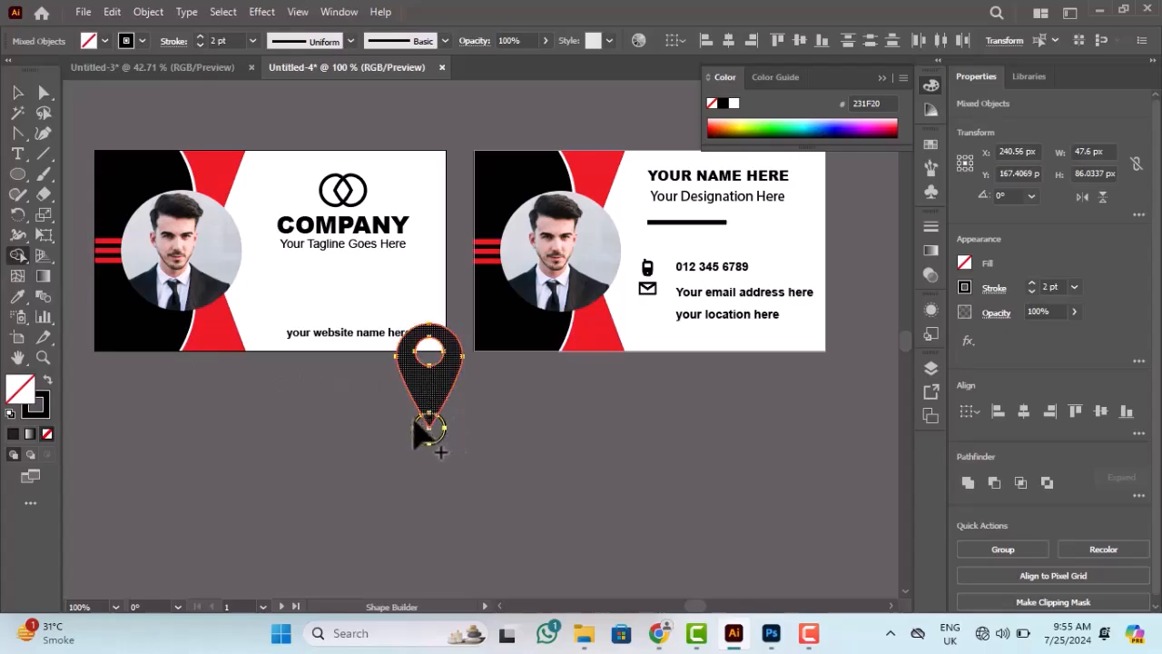
click(419, 430)
key(ctrl+z)
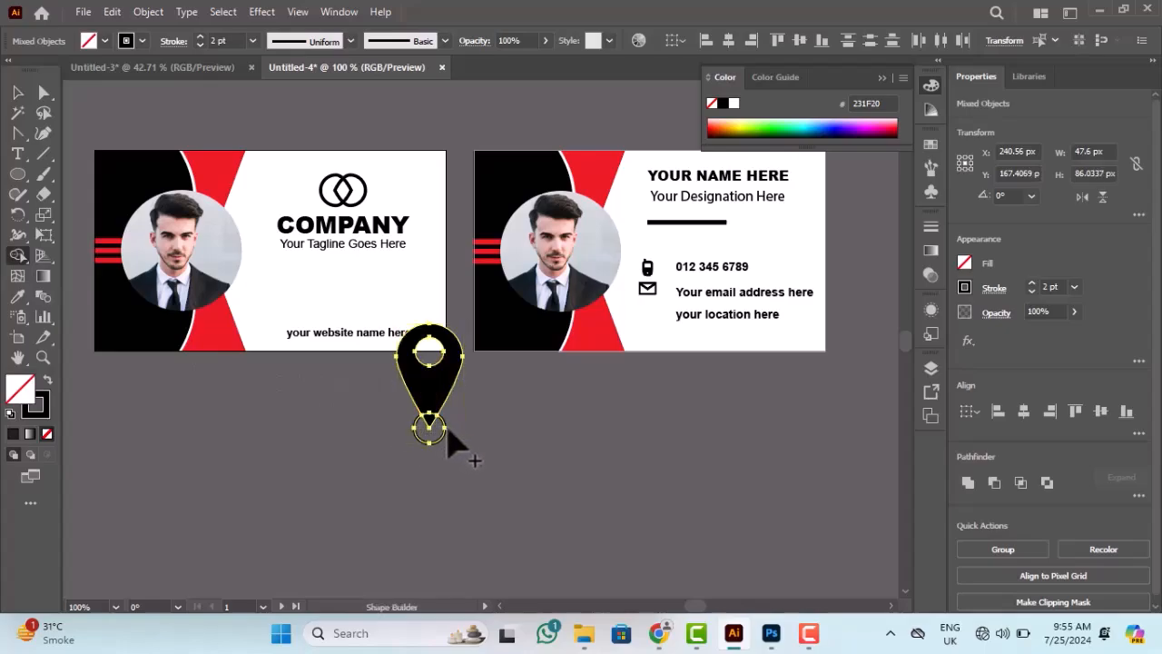
- Group the pin and its ring, scale the group to about 10 × 18 px and place it beside "your location here"
click(17, 94)
click(382, 459)
drag(353, 392, 657, 328)
key(ctrl+g)
click(436, 409)
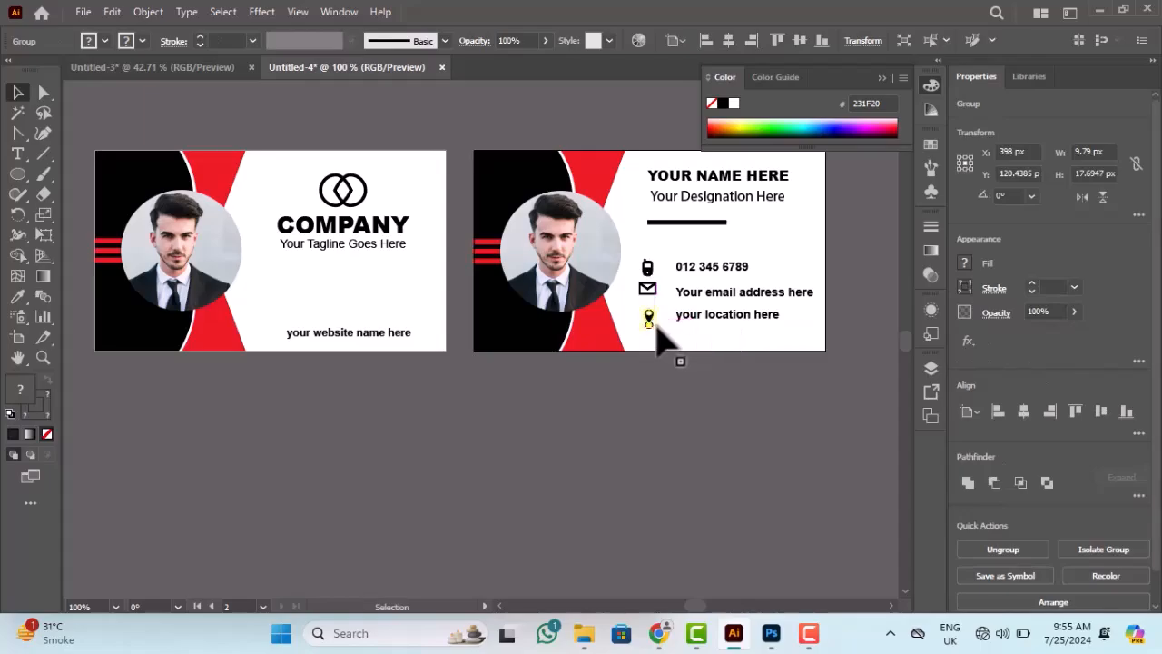
click(596, 409)
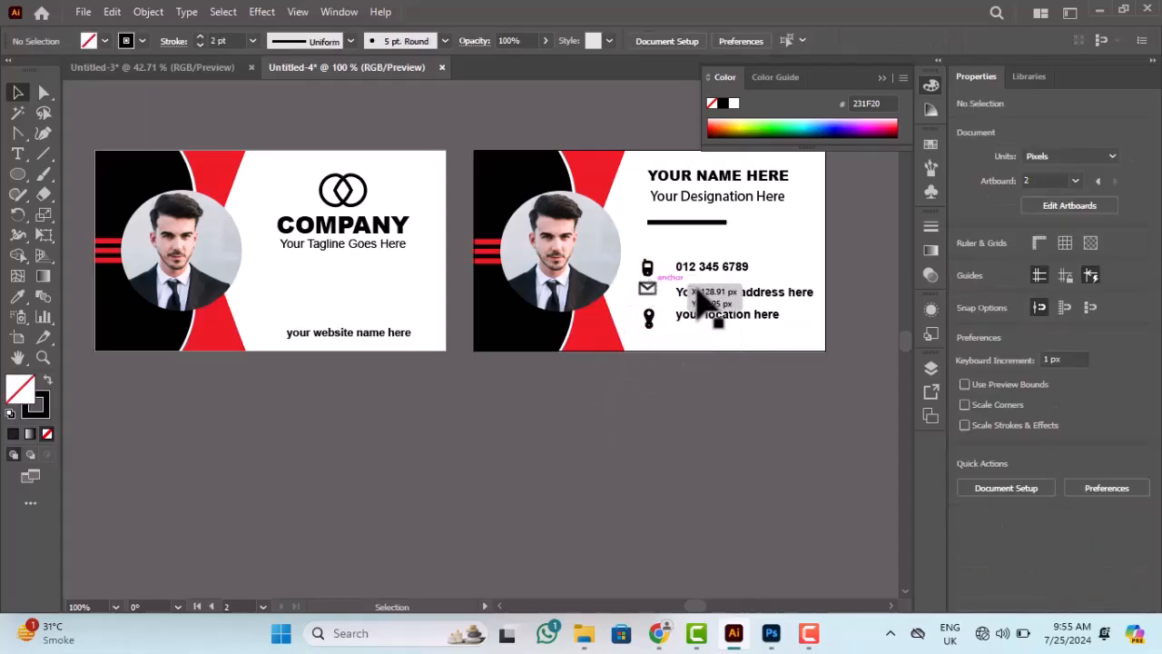
- Move "your location here" about 3 px down and align the three contact icons on their horizontal centres
drag(697, 315, 663, 347)
click(641, 256)
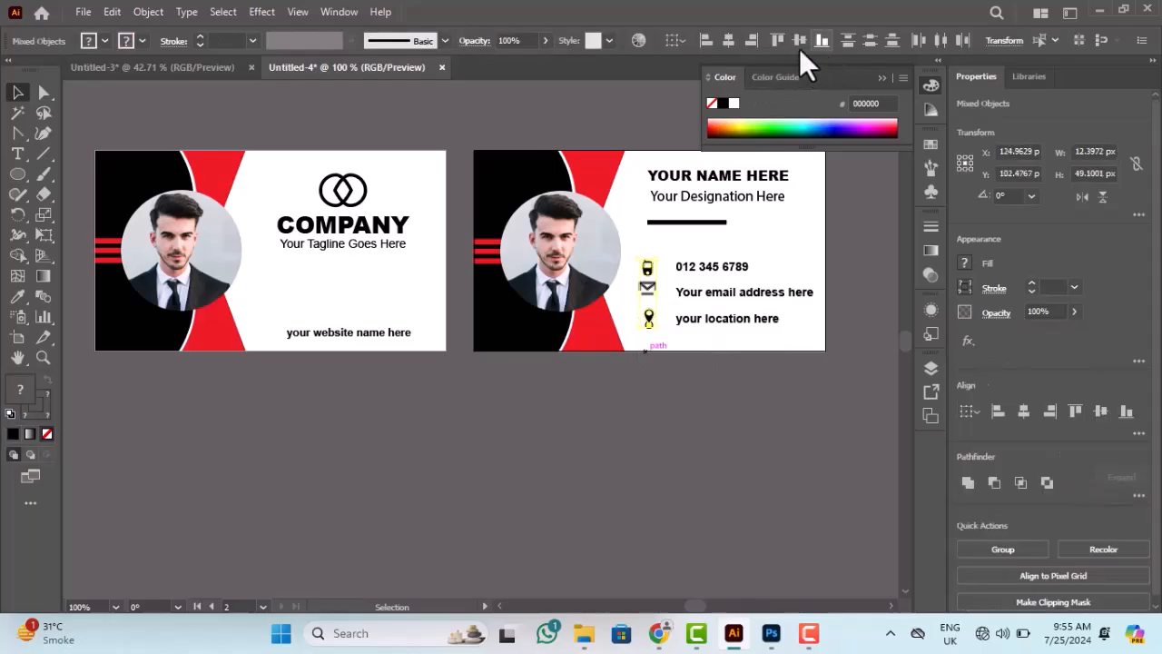
click(729, 41)
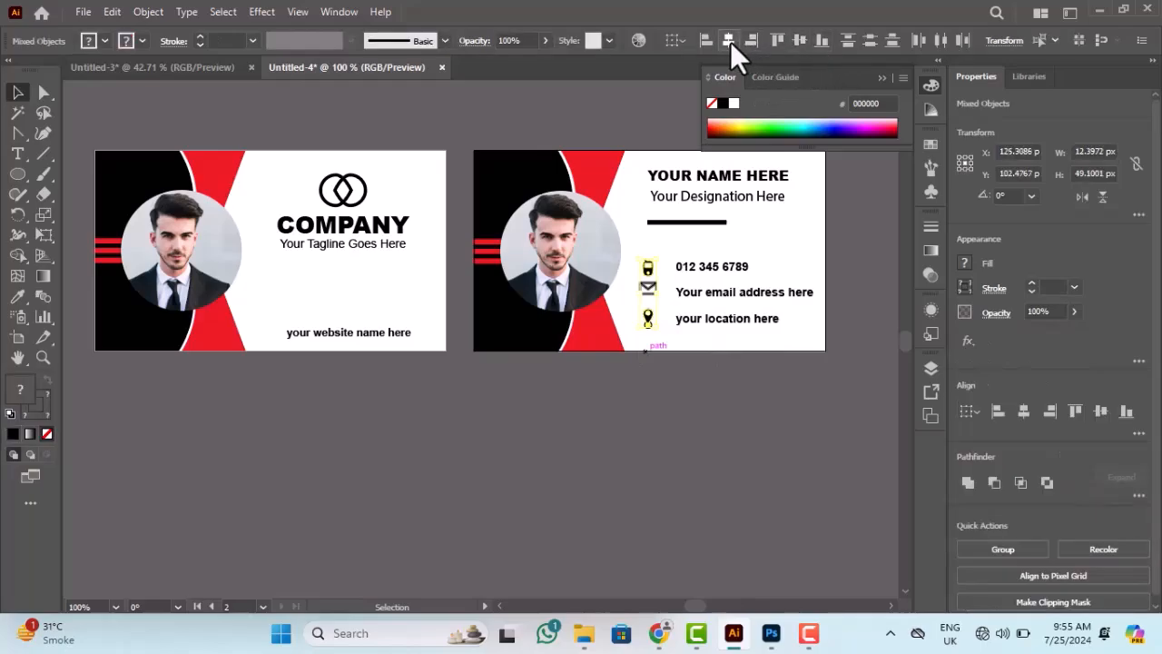
- Align the left edges of the phone, email and location text lines on the second card
click(715, 410)
drag(674, 247, 716, 335)
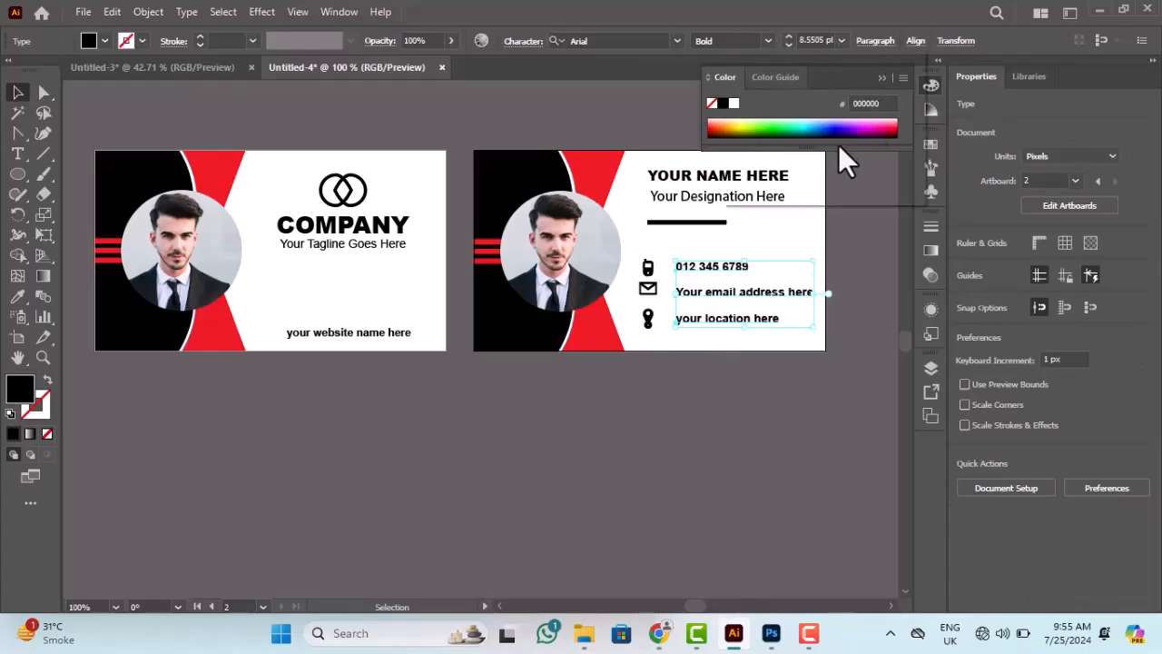
click(915, 41)
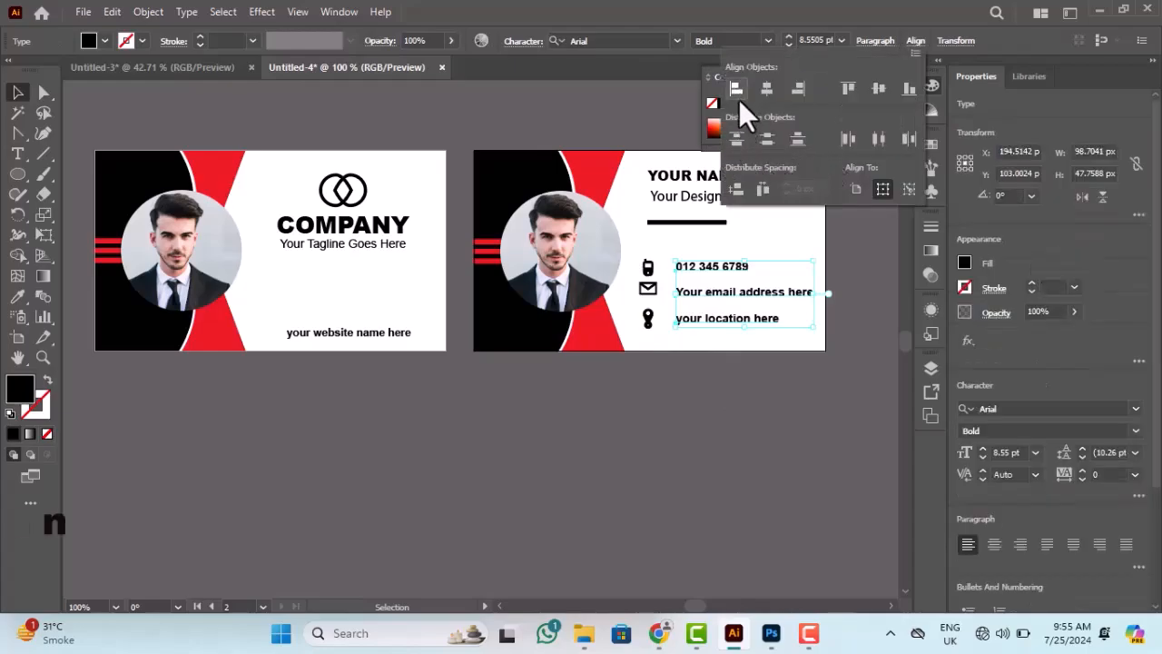
click(764, 92)
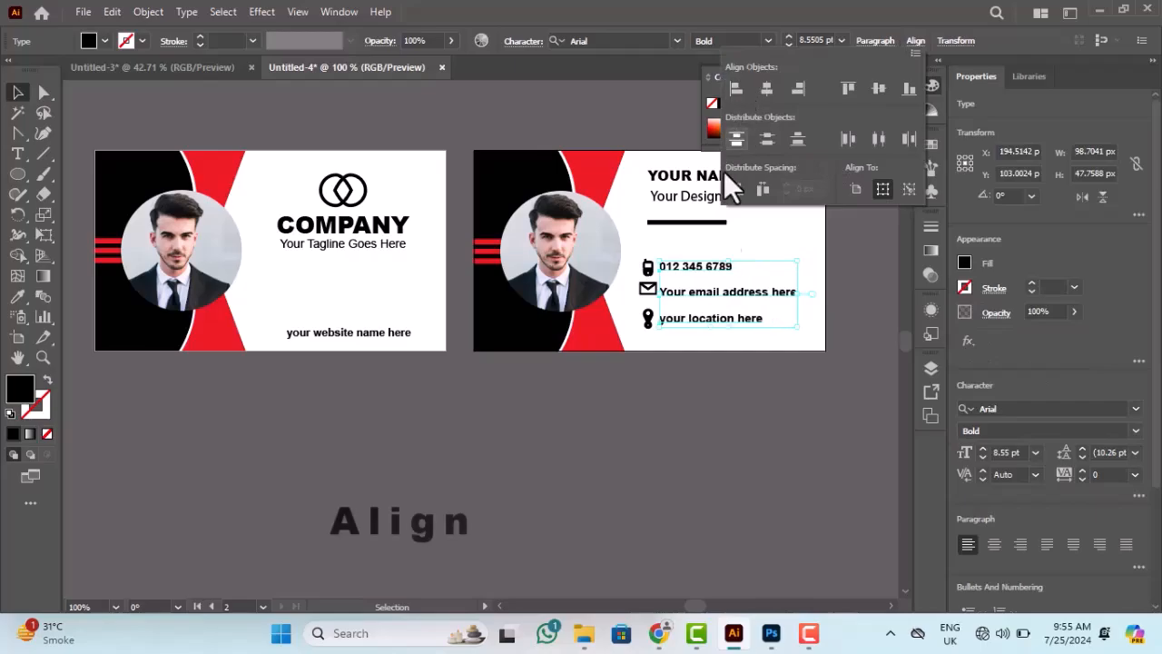
- Nudge the three contact text lines 8 px to the right, away from their icons
click(614, 386)
key(Right)
key(Right)
key(Right)
key(Right)
key(Right)
key(Right)
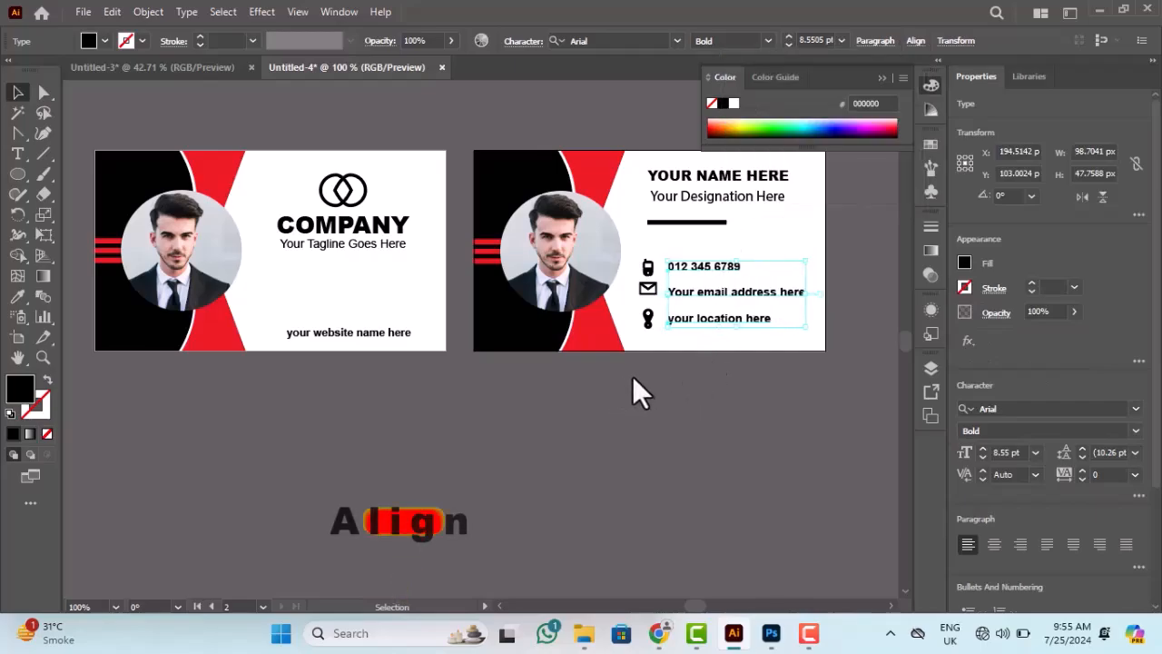
key(Right)
key(Right)
click(648, 413)
- Centre each contact icon vertically on its own text line and spread the three contact rows evenly
drag(634, 256, 688, 263)
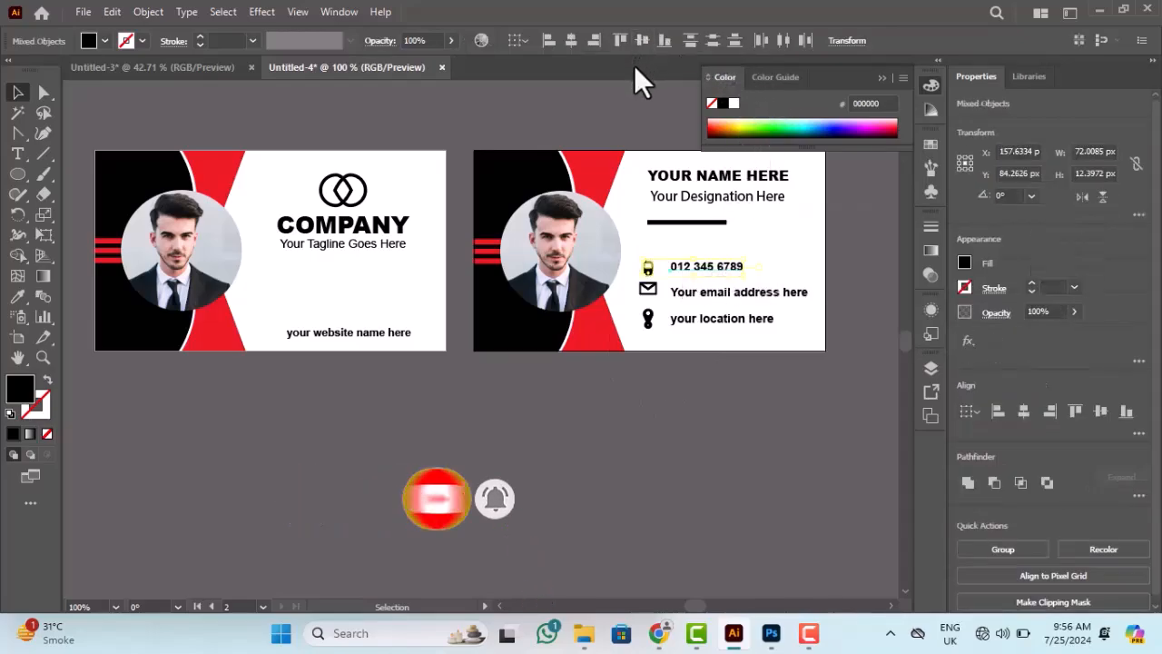
click(618, 413)
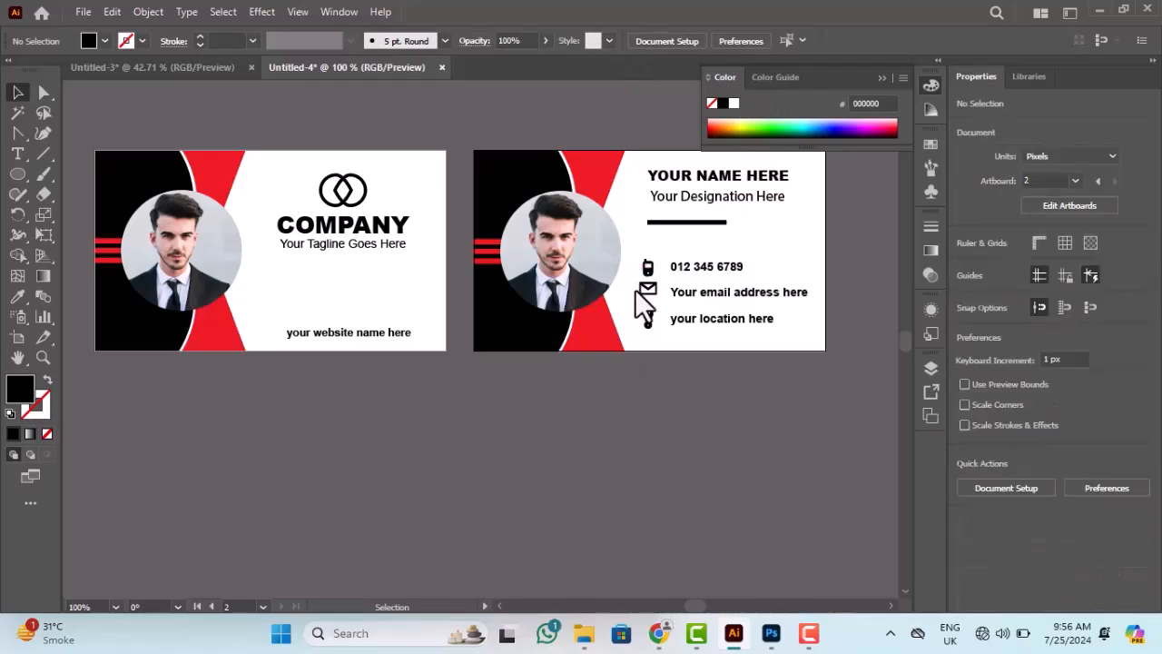
drag(689, 296, 726, 301)
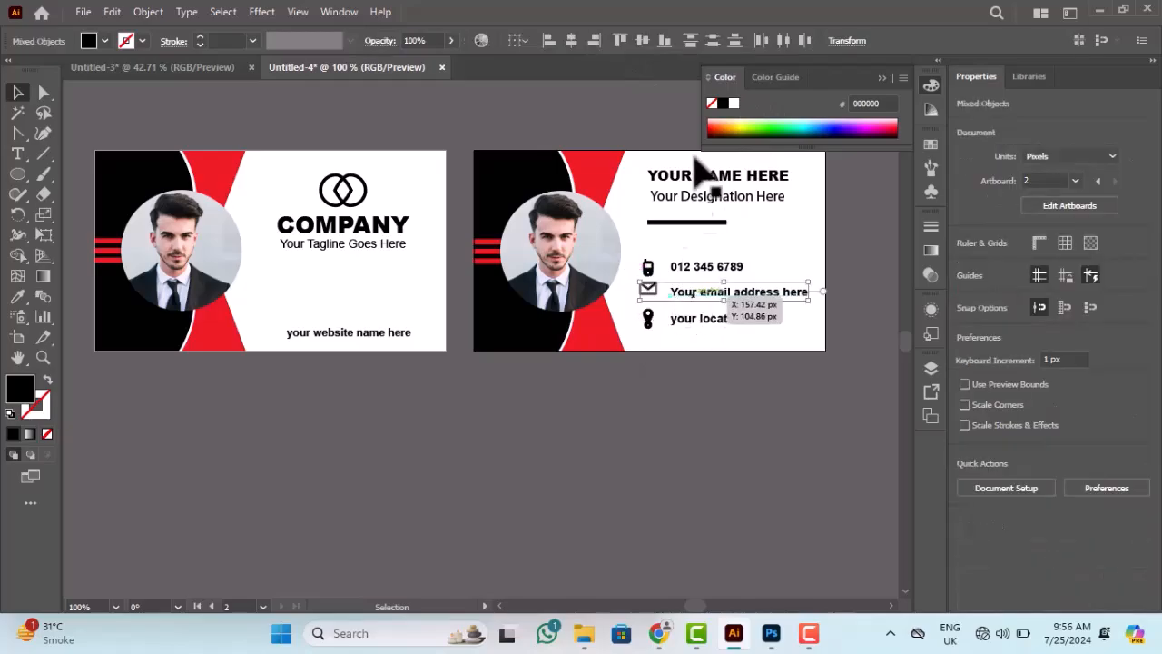
click(641, 40)
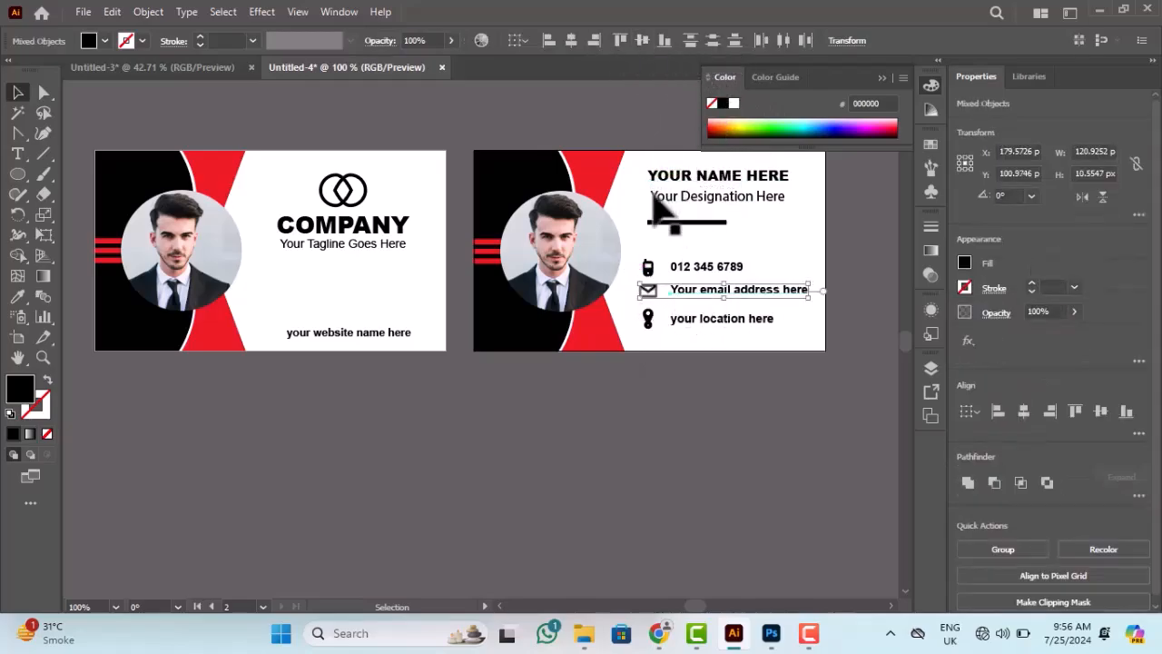
click(674, 356)
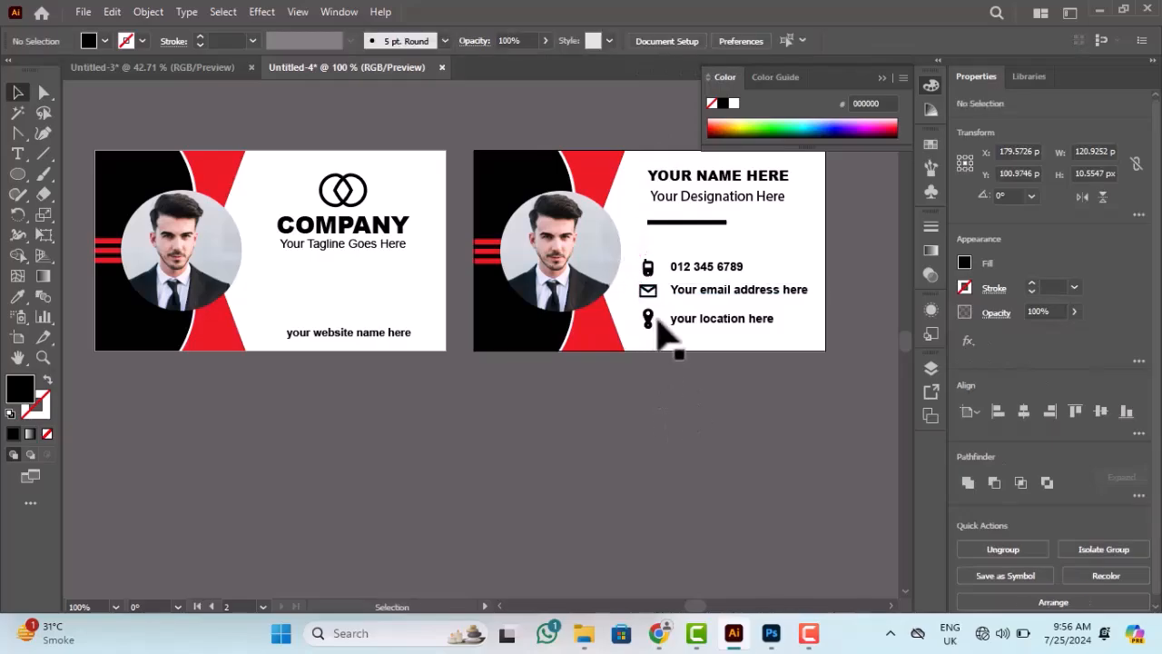
drag(689, 334, 664, 284)
click(645, 40)
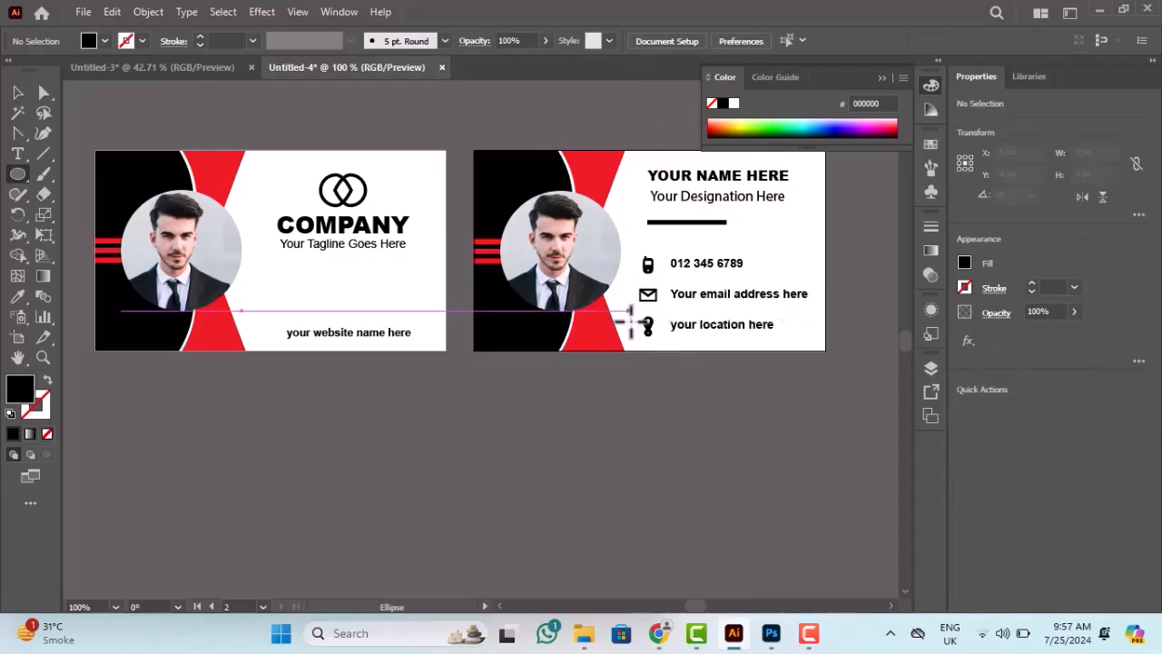
- Draw a circle about 26 px wide below the second card and fill it with the card's sampled red, ED1C24
drag(509, 397, 530, 417)
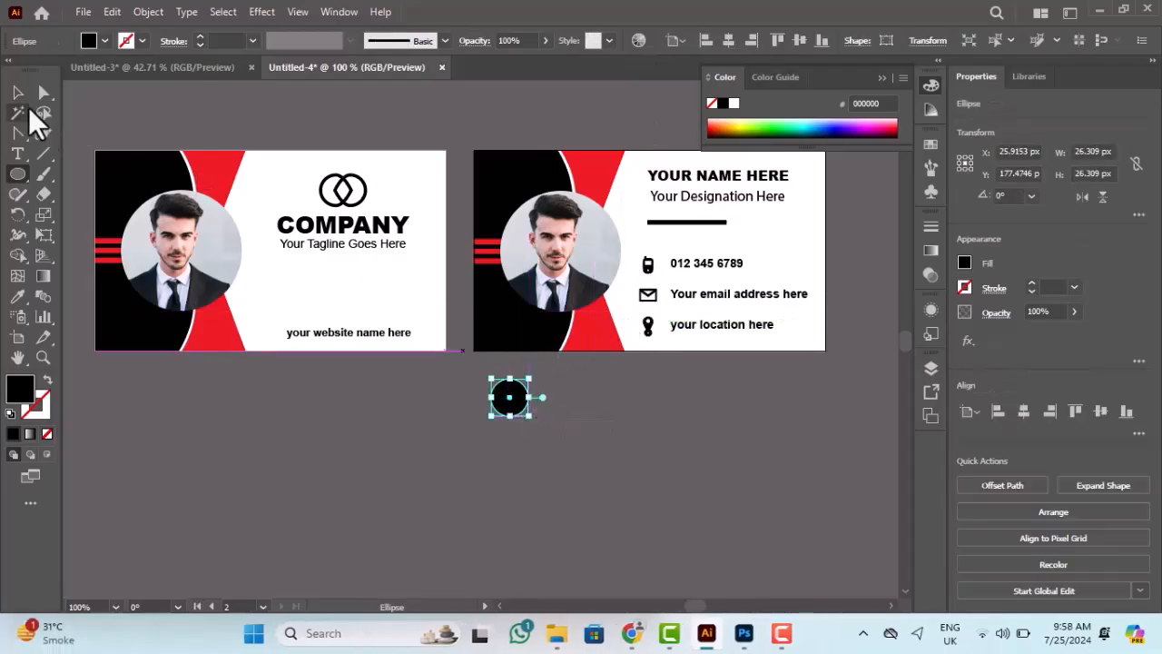
key(i)
click(596, 182)
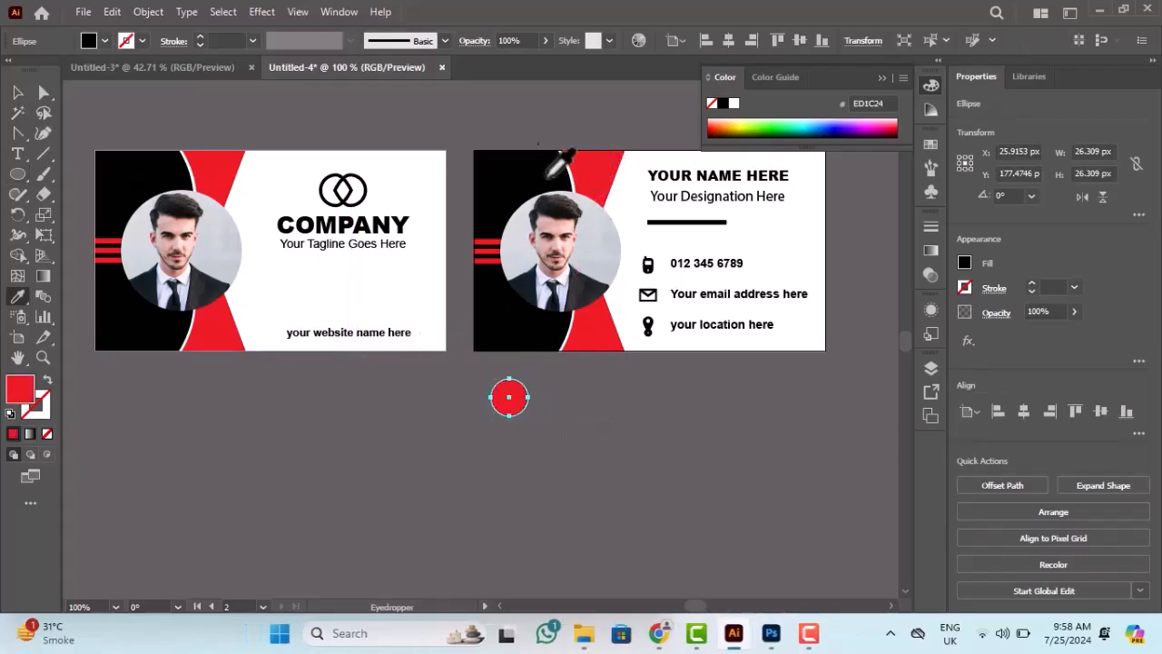
- Place the red circle over the phone icon and send it to the back
click(17, 93)
drag(512, 413, 646, 268)
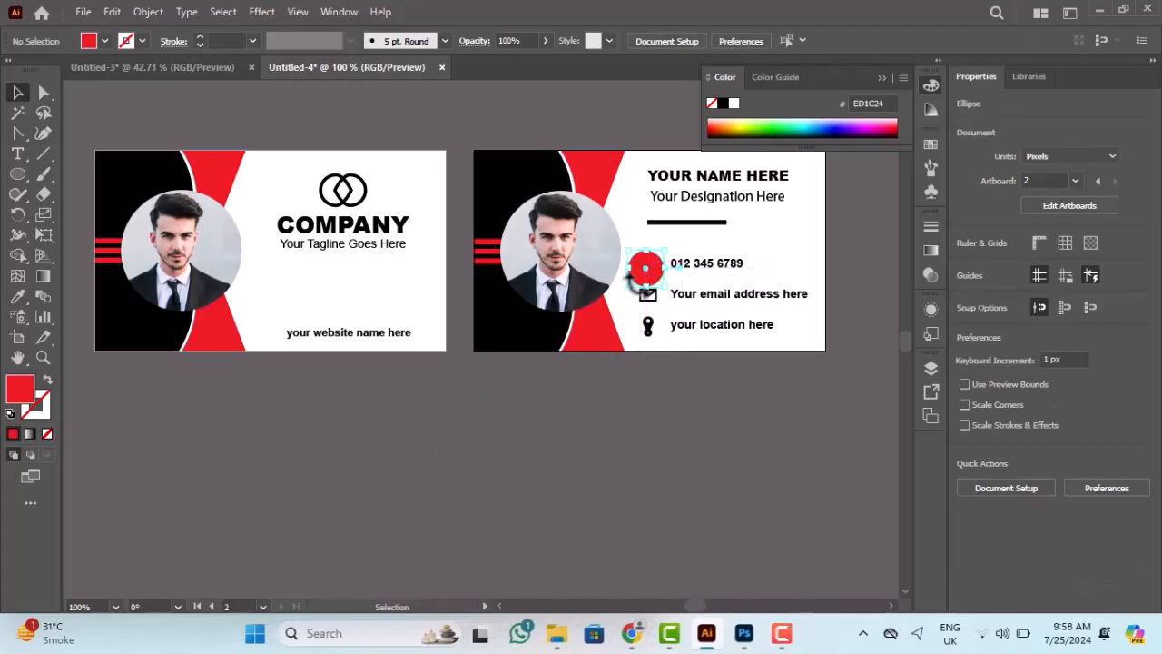
right_click(639, 270)
mouse_move(749, 526)
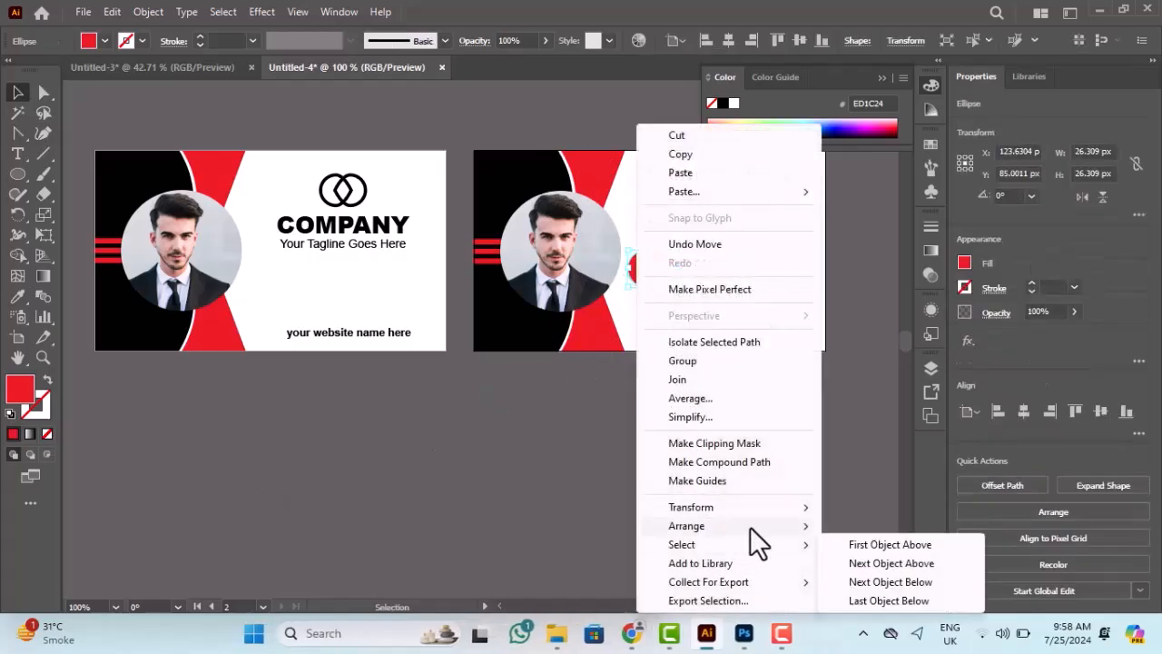
click(871, 582)
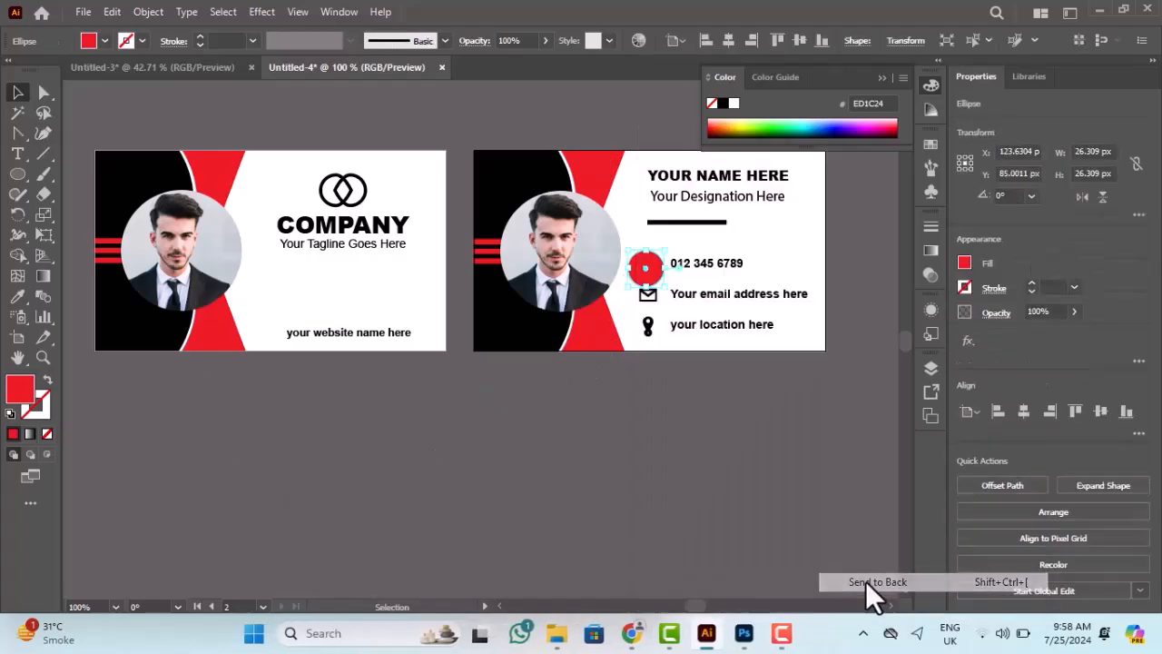
click(590, 453)
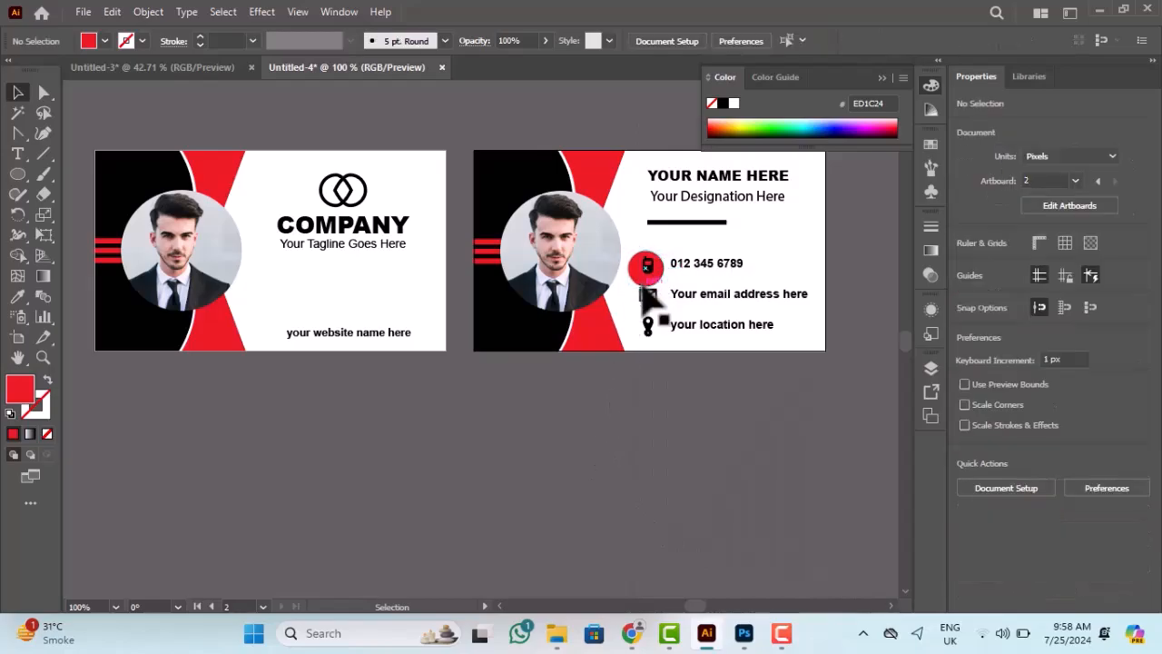
- Scale the red circle down to about 18.6 px wide and centre it with the phone icon
click(661, 284)
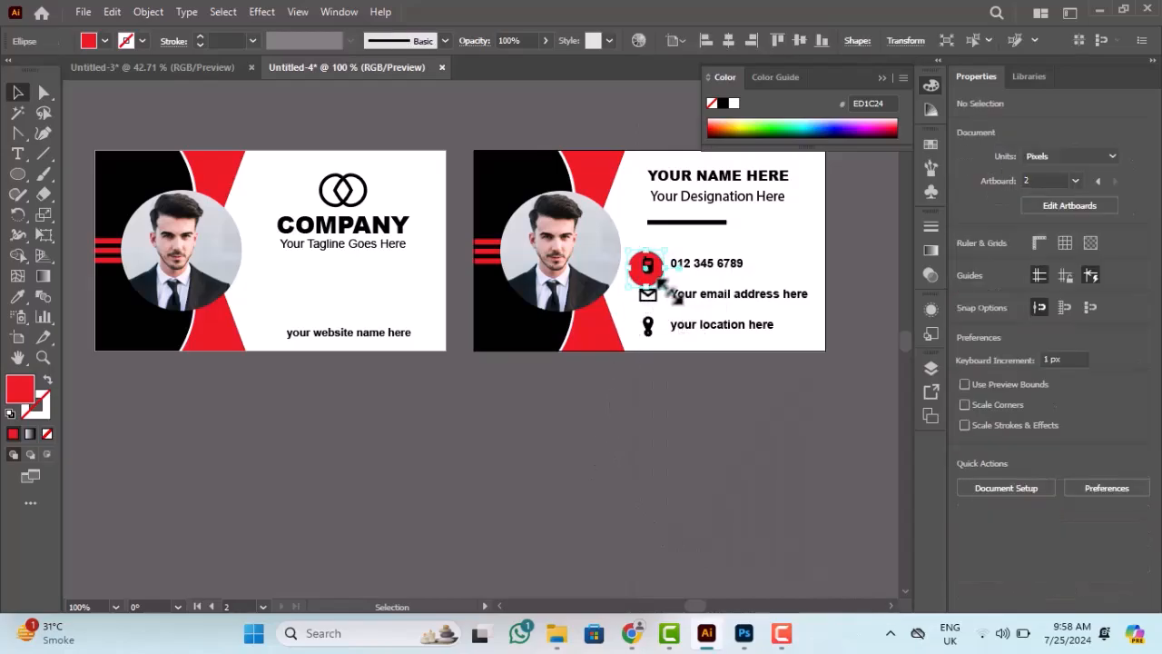
drag(661, 284, 658, 278)
click(634, 244)
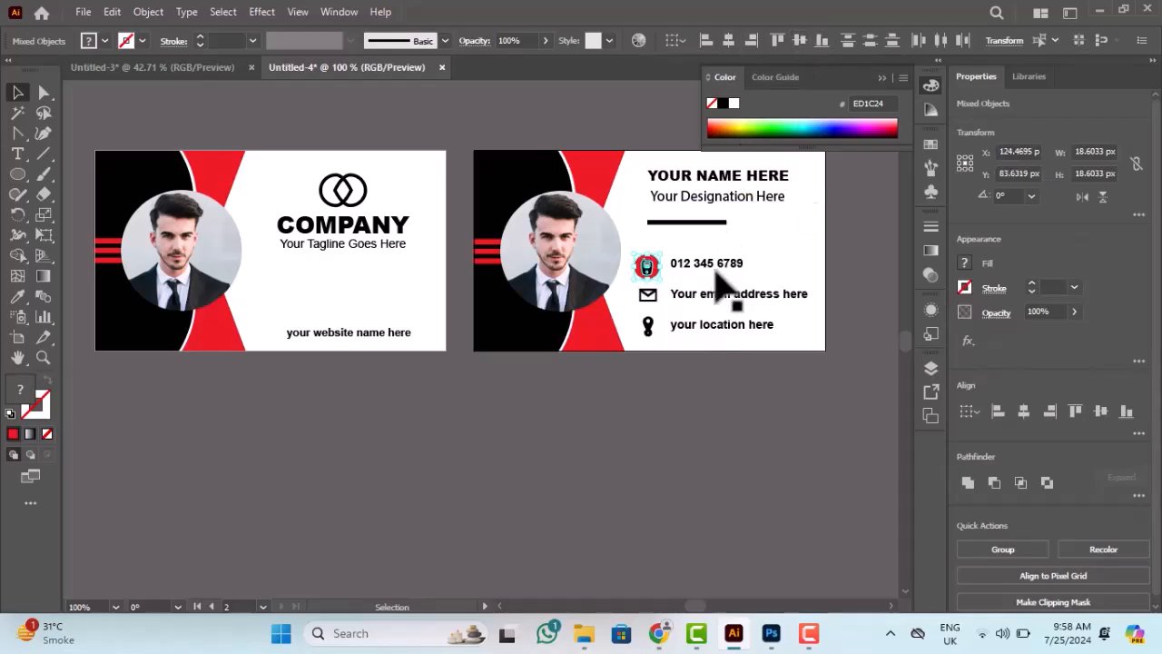
click(665, 411)
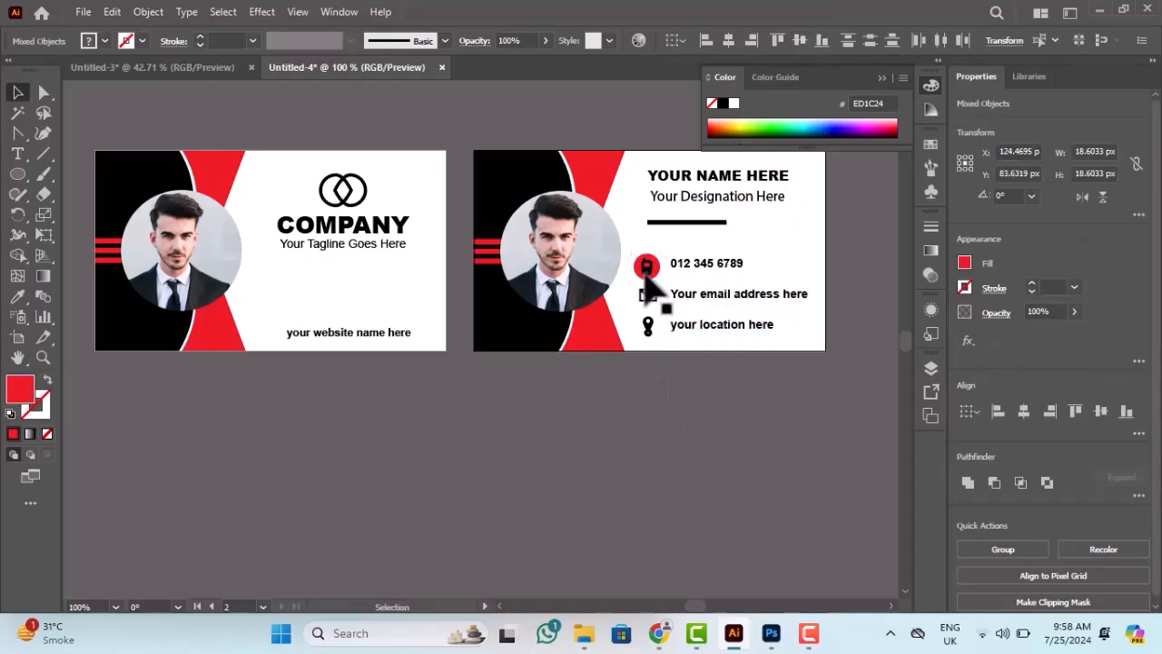
- Copy the red circle down behind the envelope icon and repeat the copy behind the location pin
drag(657, 274, 660, 309)
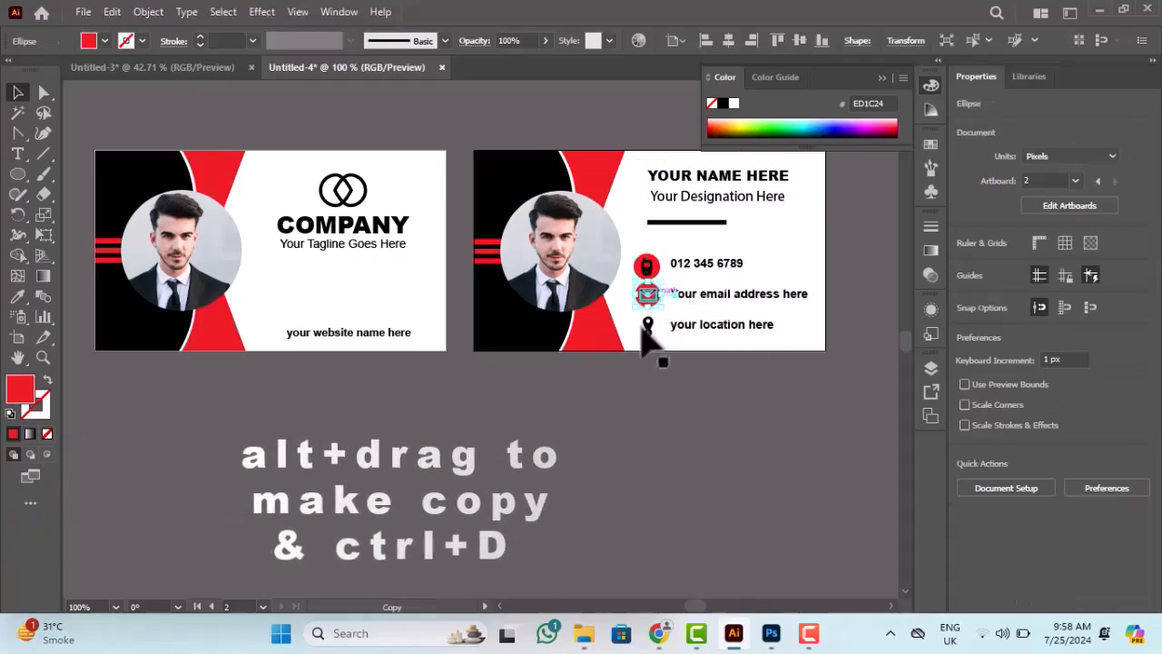
key(ctrl+d)
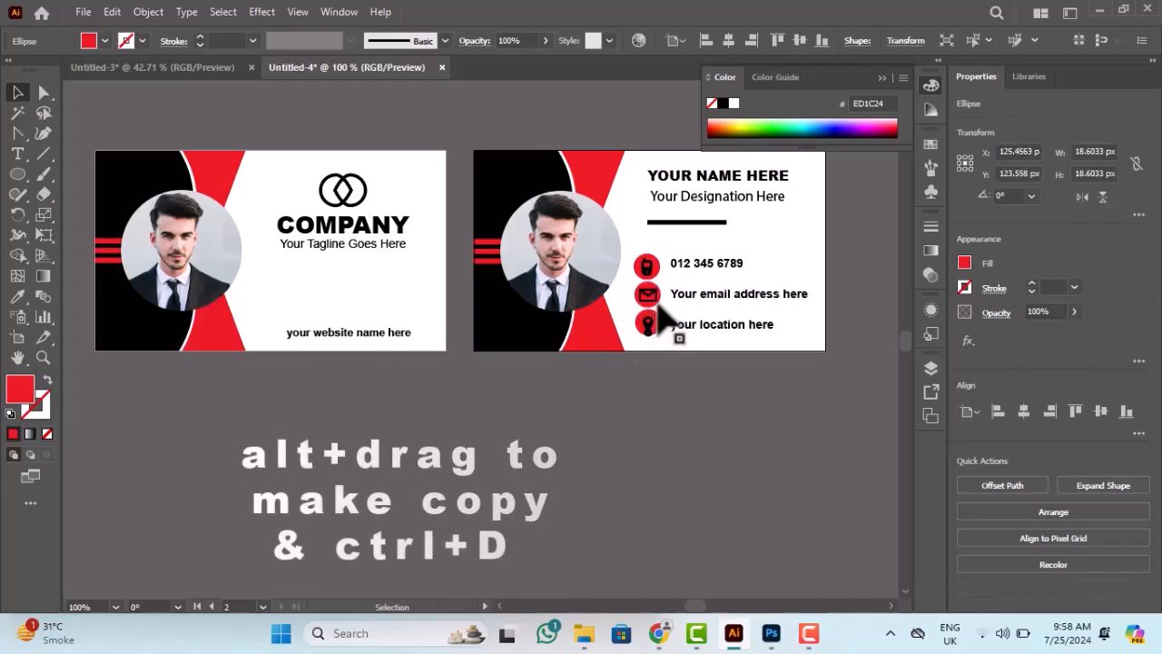
click(658, 302)
click(658, 301)
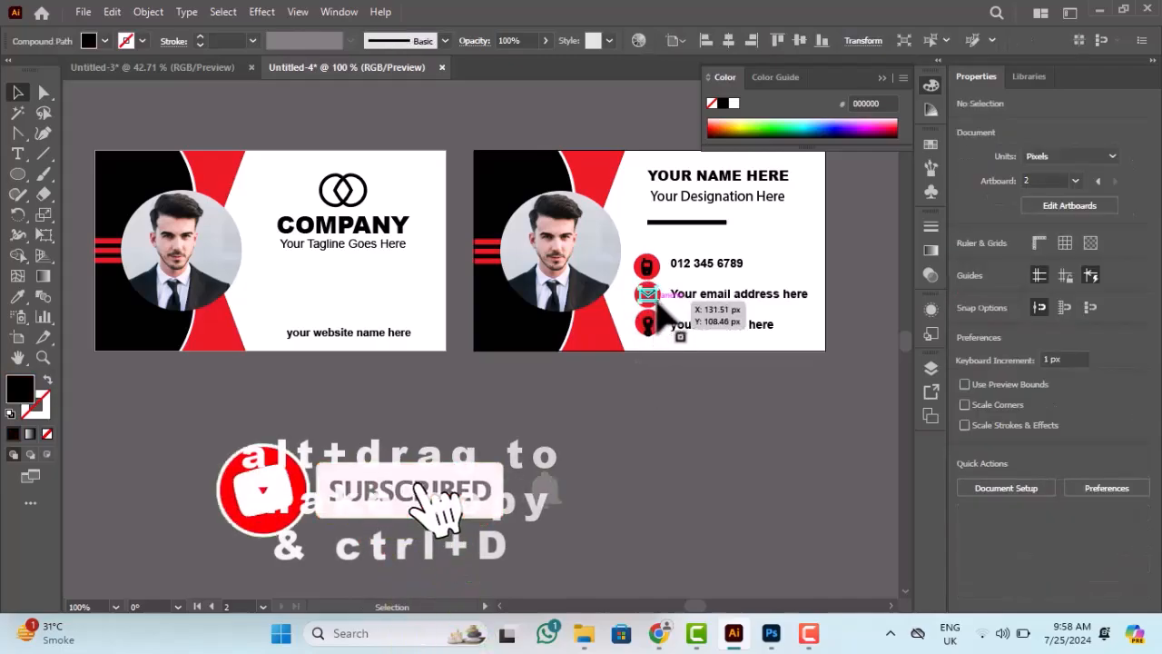
drag(657, 302, 700, 394)
click(682, 384)
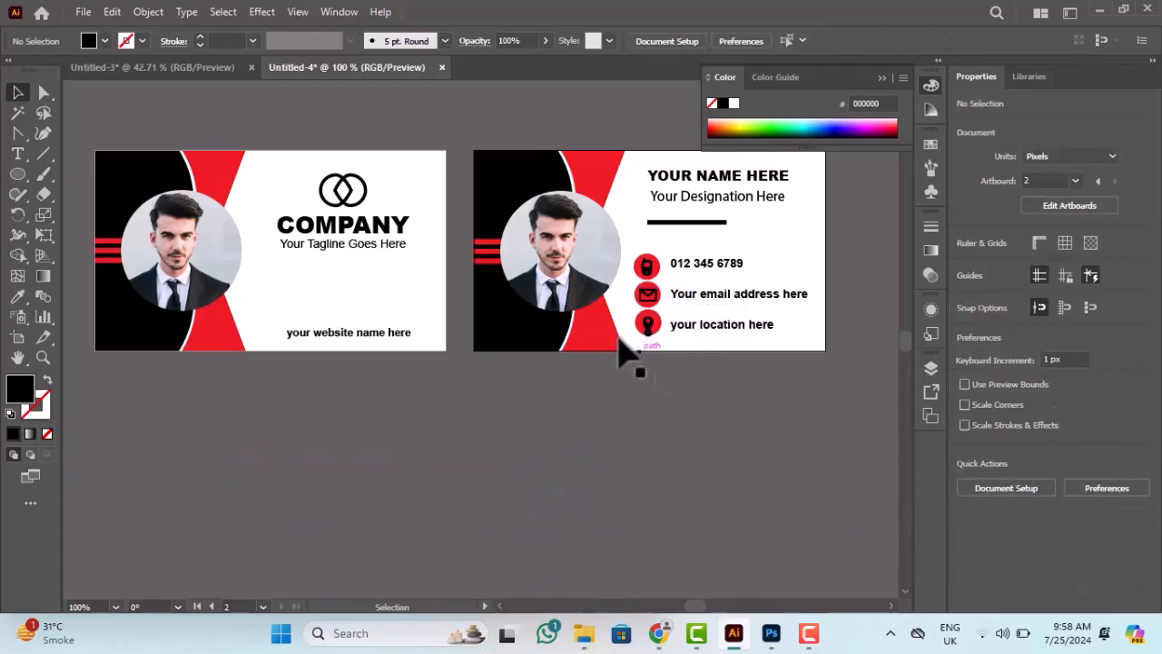
- Centre the envelope icon vertically in its red circle and group the two
click(649, 303)
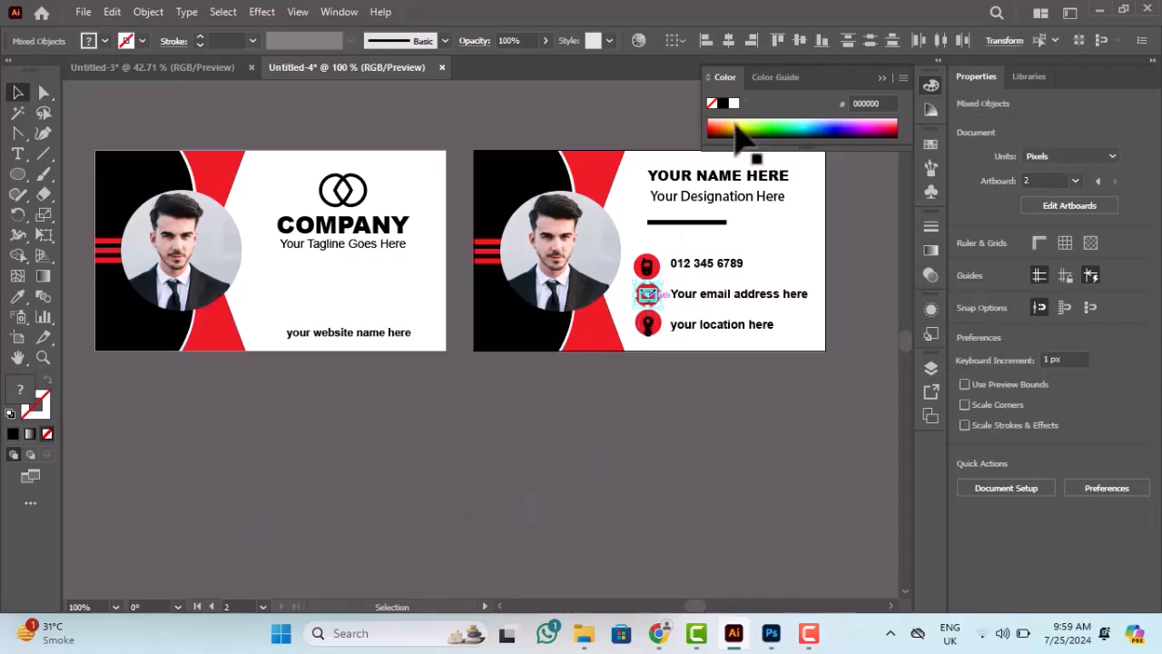
click(798, 39)
key(ctrl+g)
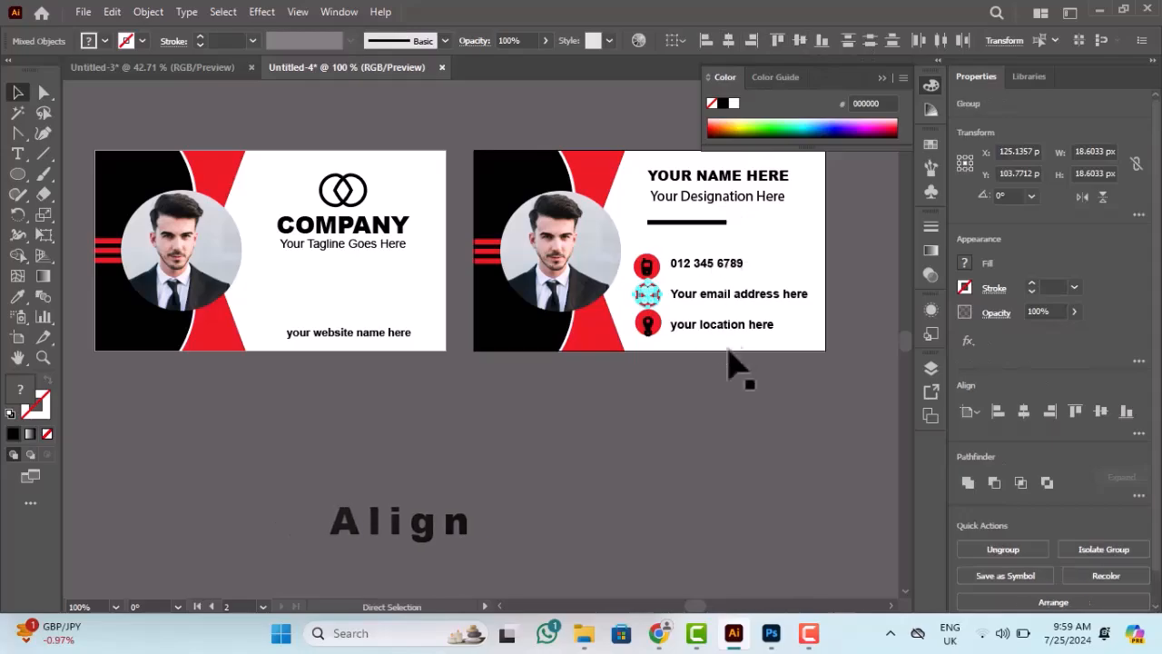
click(727, 345)
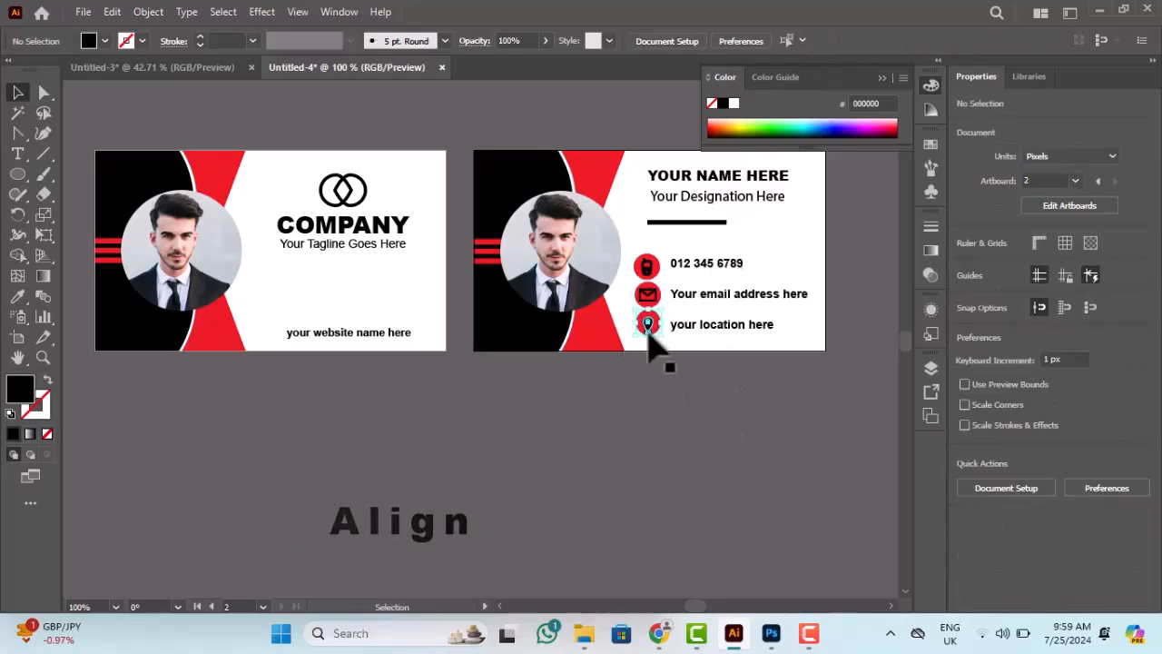
- Centre the location pin vertically in its red circle and group them
drag(649, 334, 643, 376)
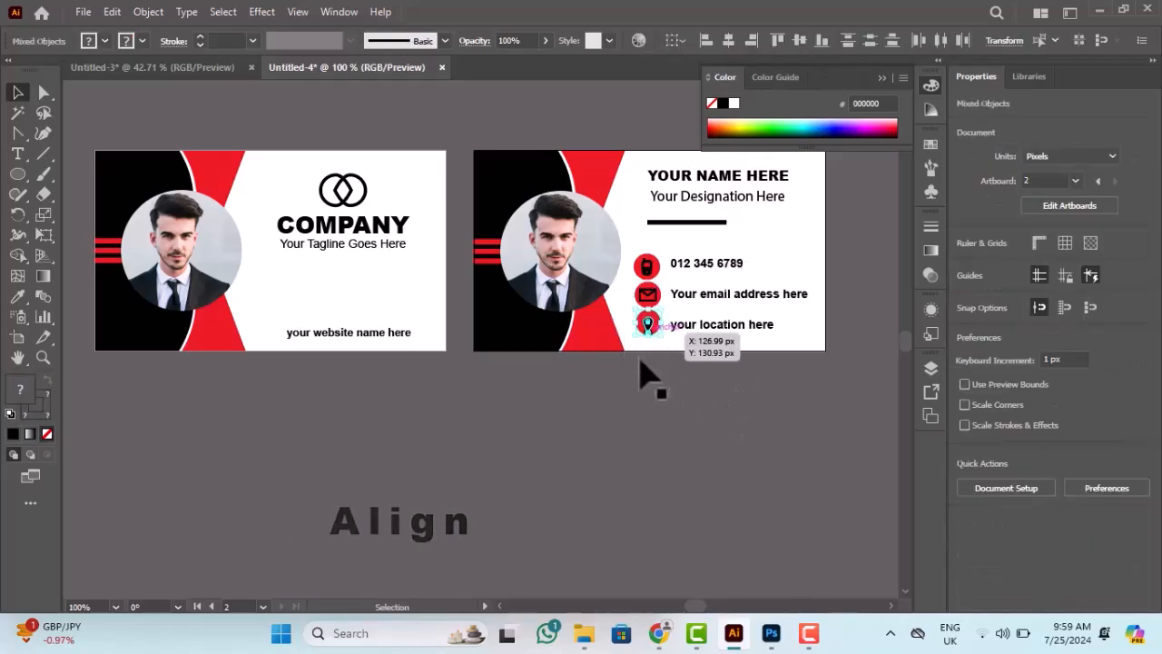
click(799, 41)
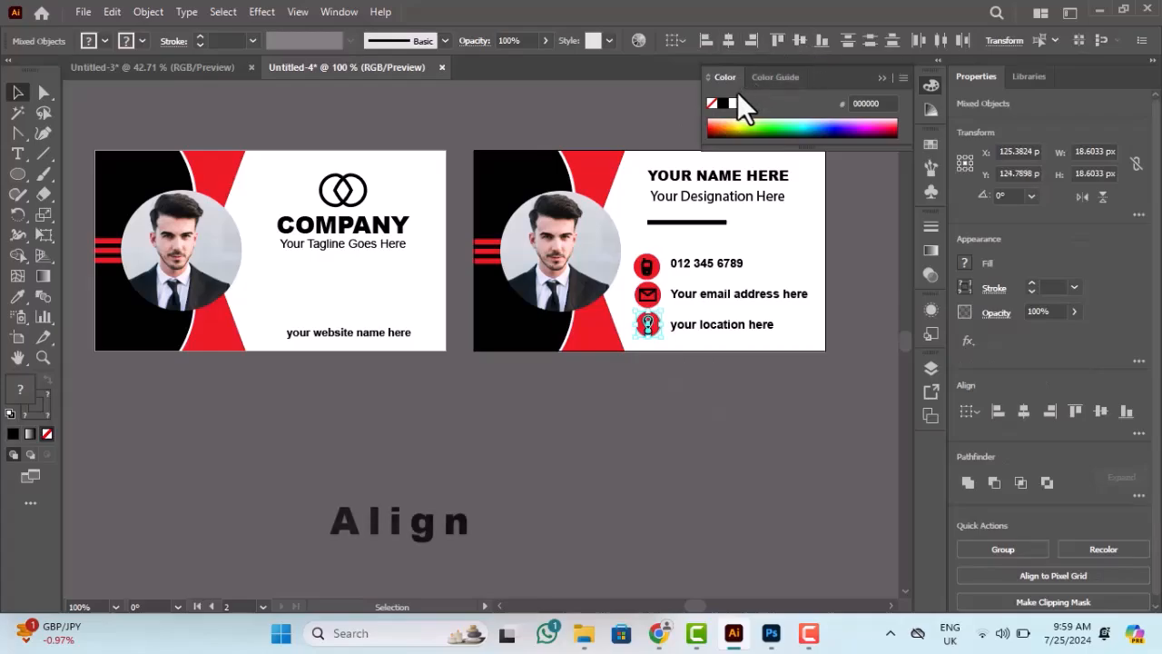
click(696, 408)
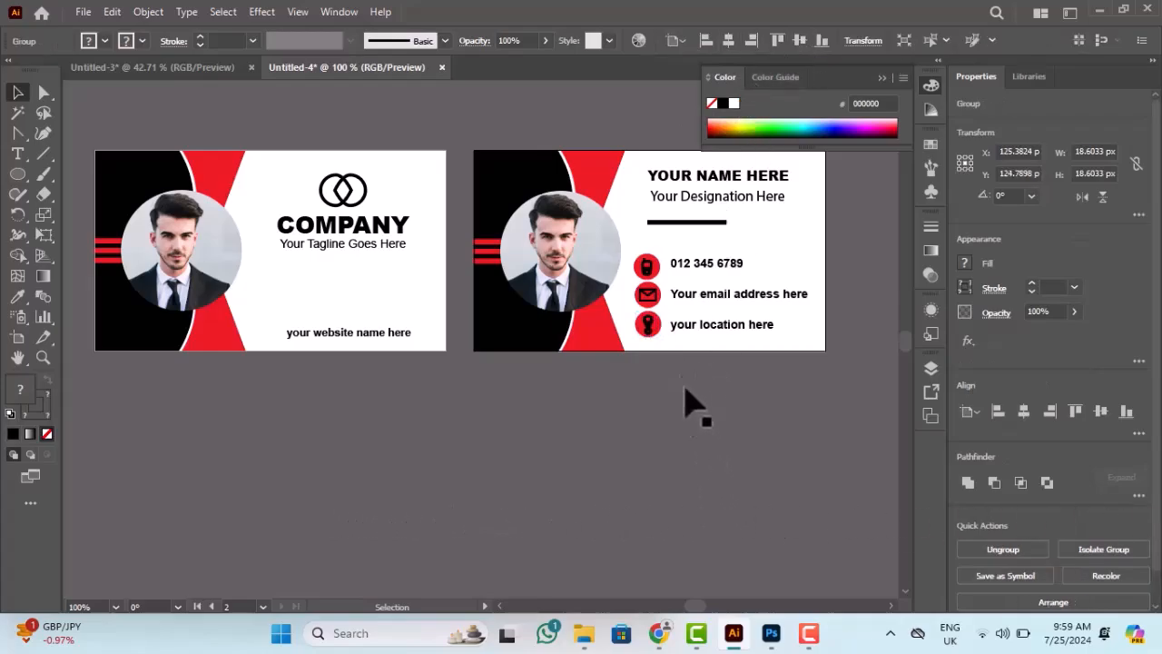
- Align the phone number and its circled phone icon on their vertical centres
click(686, 330)
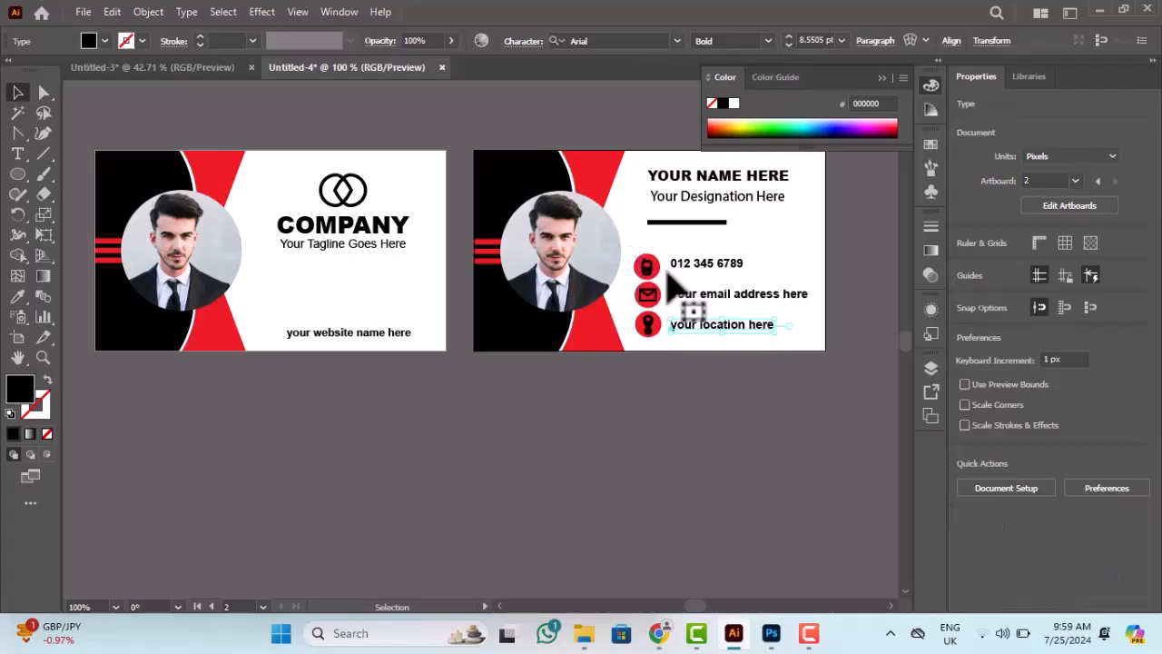
click(696, 261)
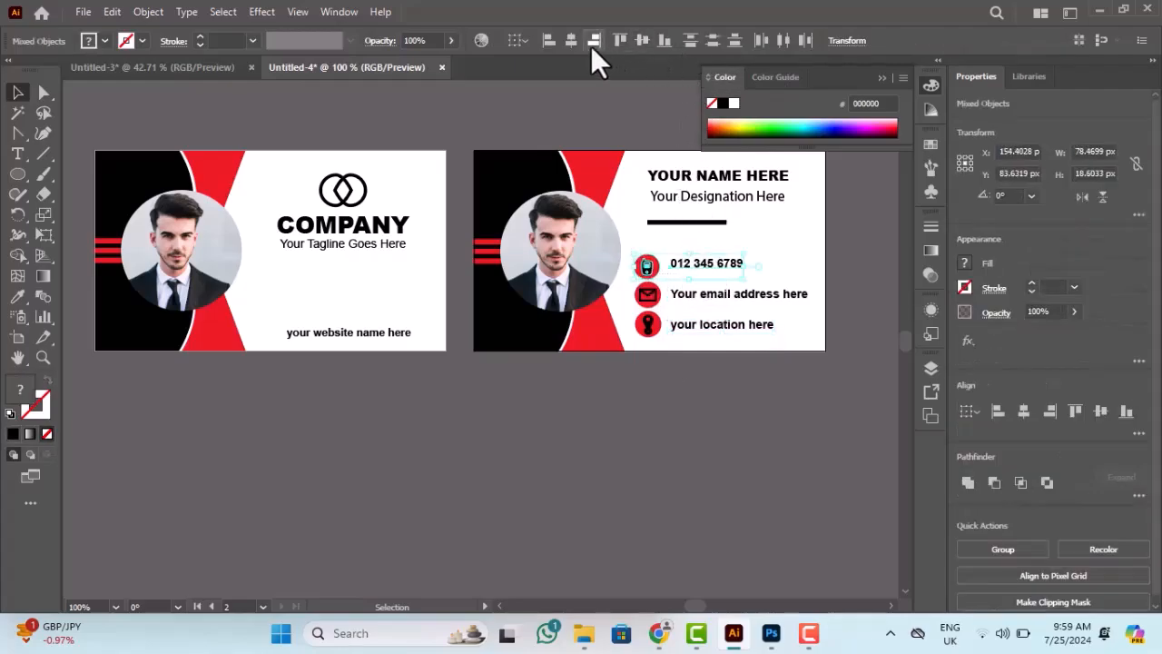
click(642, 41)
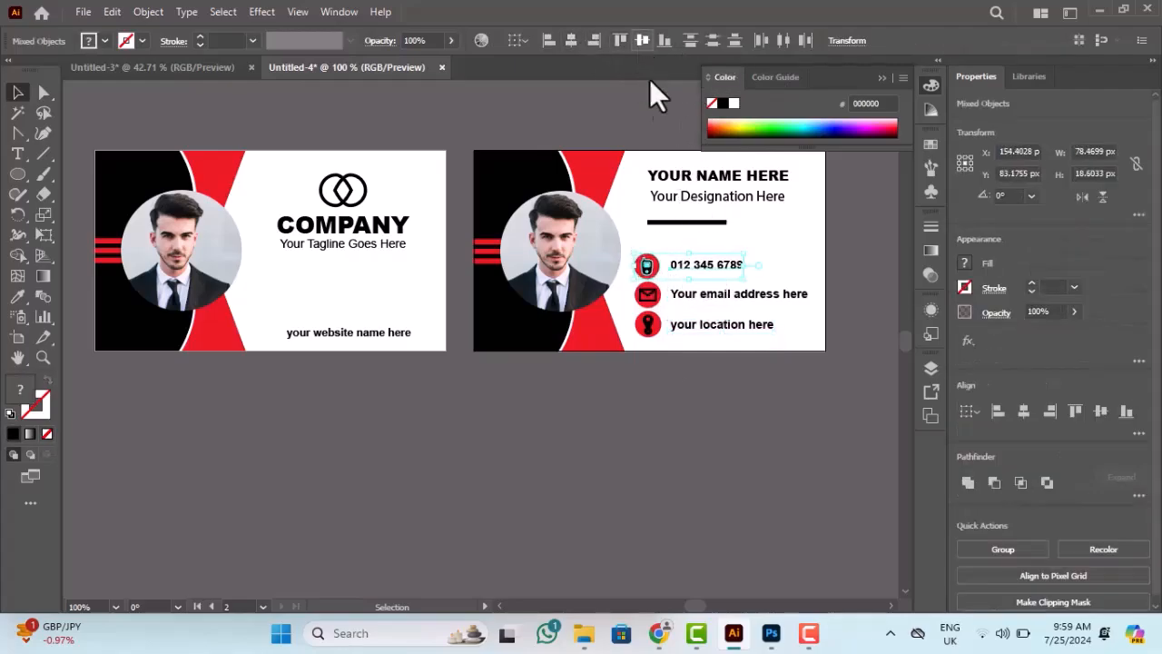
click(734, 458)
- Align the email and location text lines with their circled icons on their vertical centres
click(687, 293)
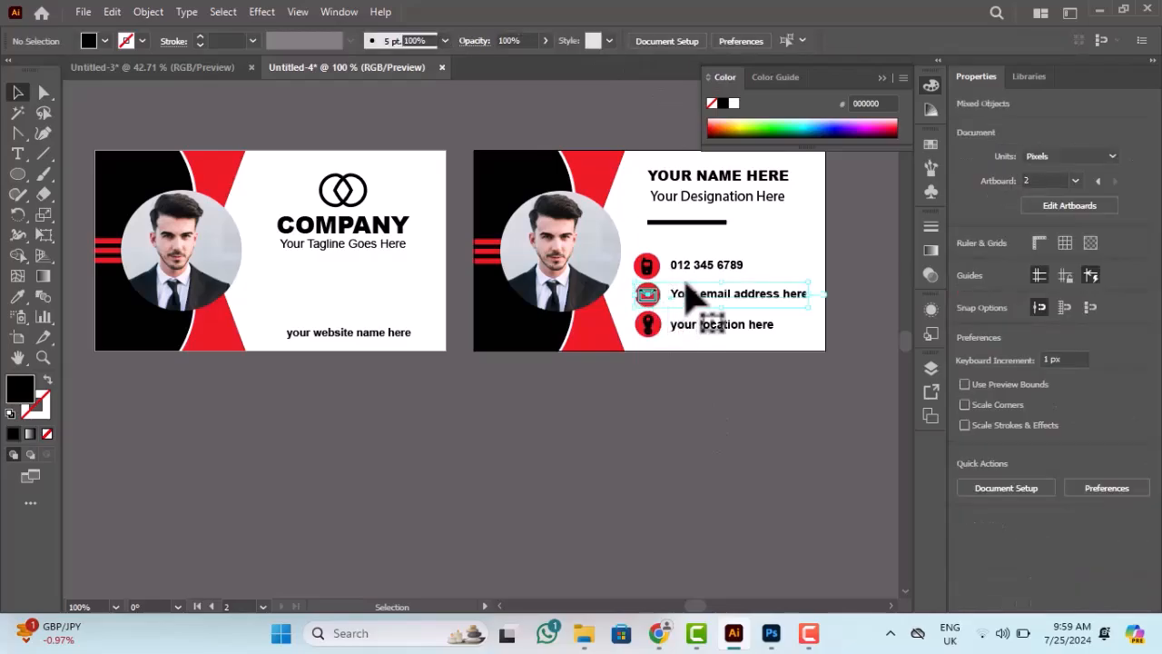
click(672, 383)
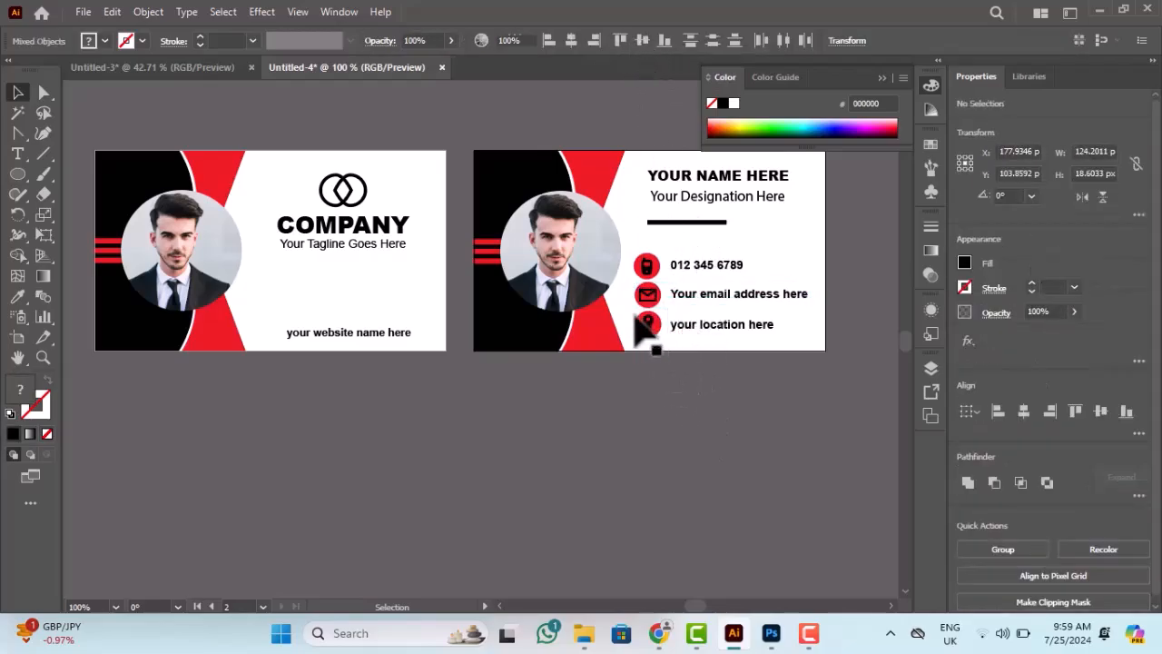
click(691, 325)
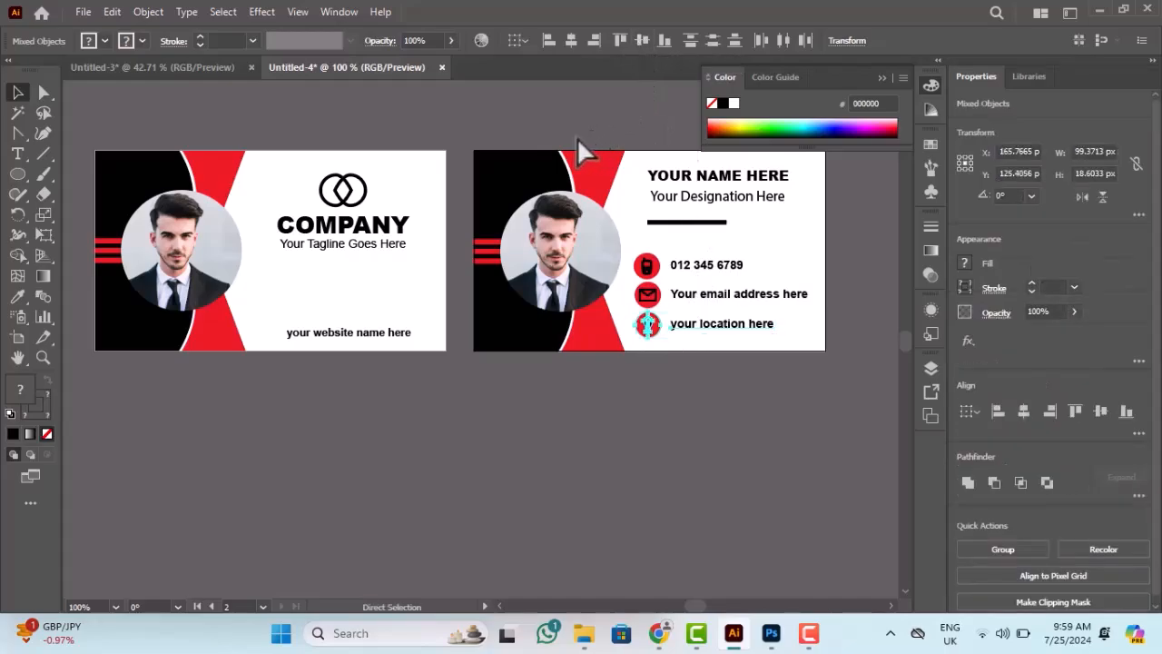
- Centre the location text vertically with its icon, and group each of the three contact lines with its circled icon
click(642, 40)
key(ctrl+g)
drag(633, 279, 680, 304)
key(ctrl+g)
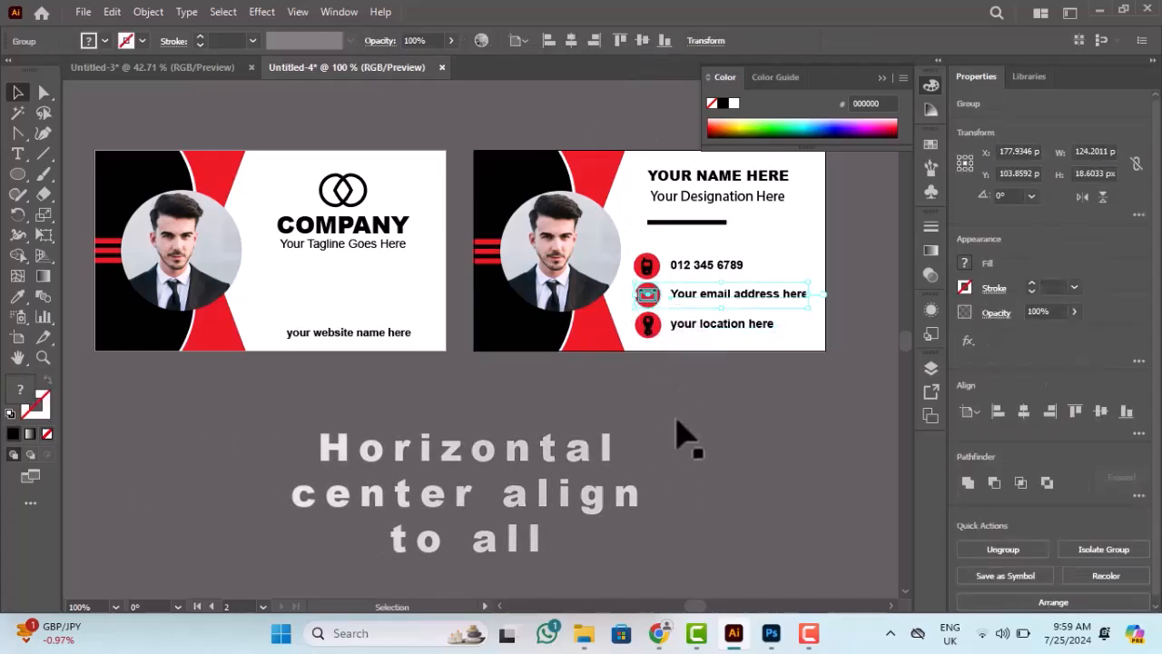
click(687, 441)
drag(663, 266, 681, 284)
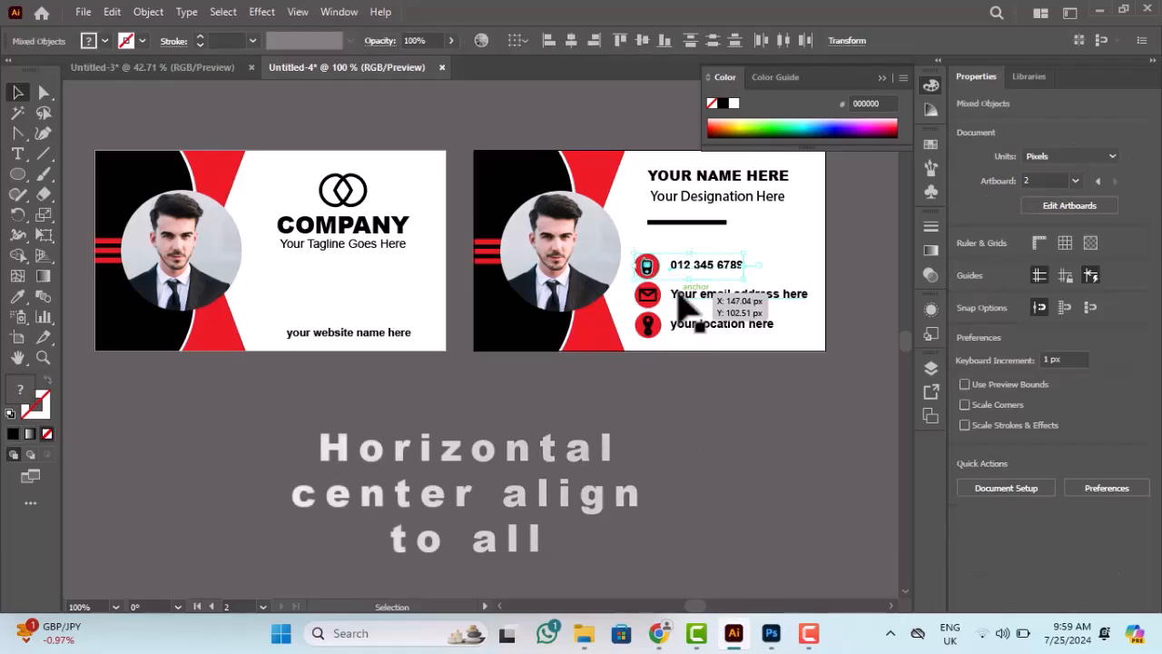
key(ctrl+g)
click(706, 357)
- Move the location row down and the phone row up, and distribute the three contact rows with equal vertical spacing
drag(698, 323, 697, 329)
drag(692, 268, 690, 255)
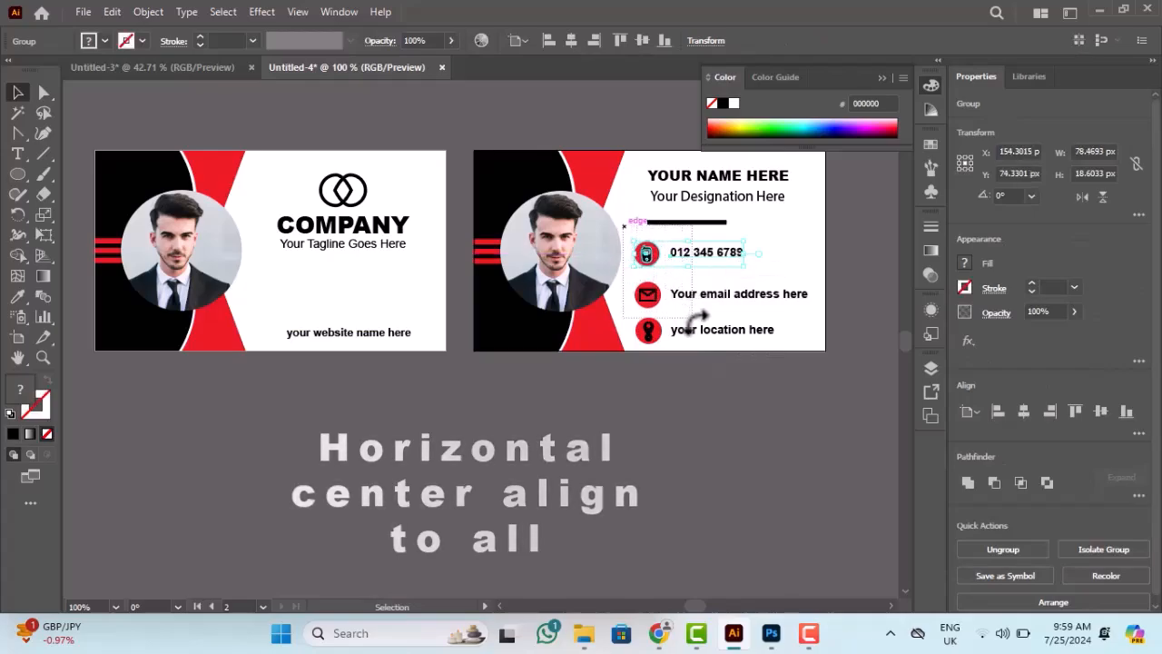
drag(705, 337, 700, 370)
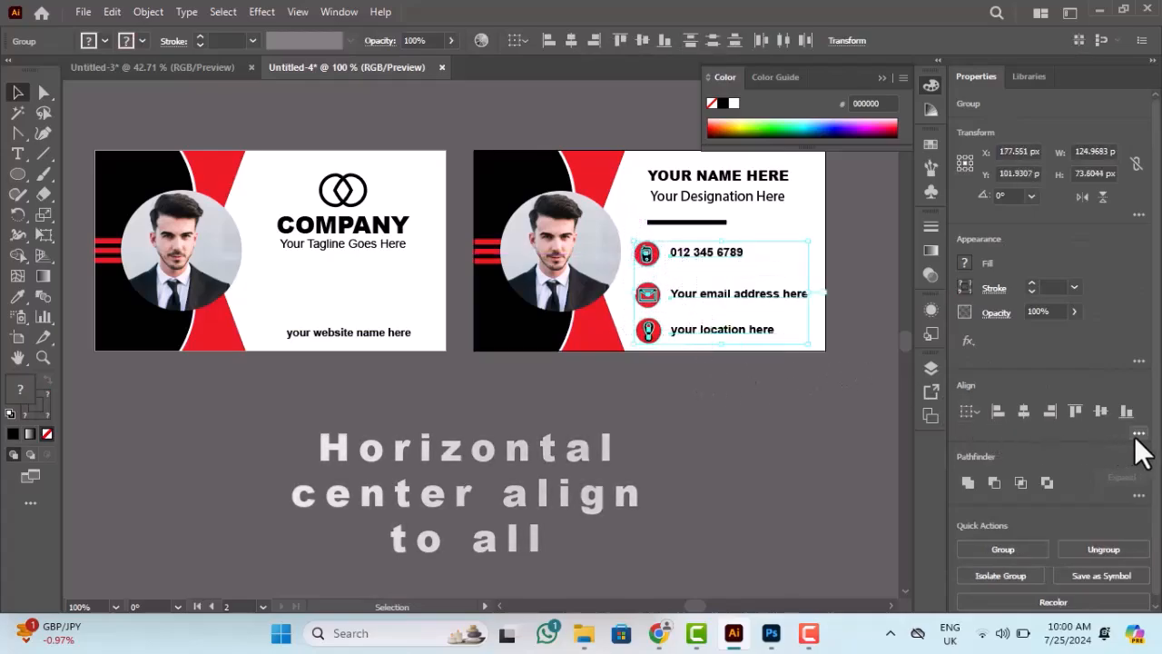
click(954, 582)
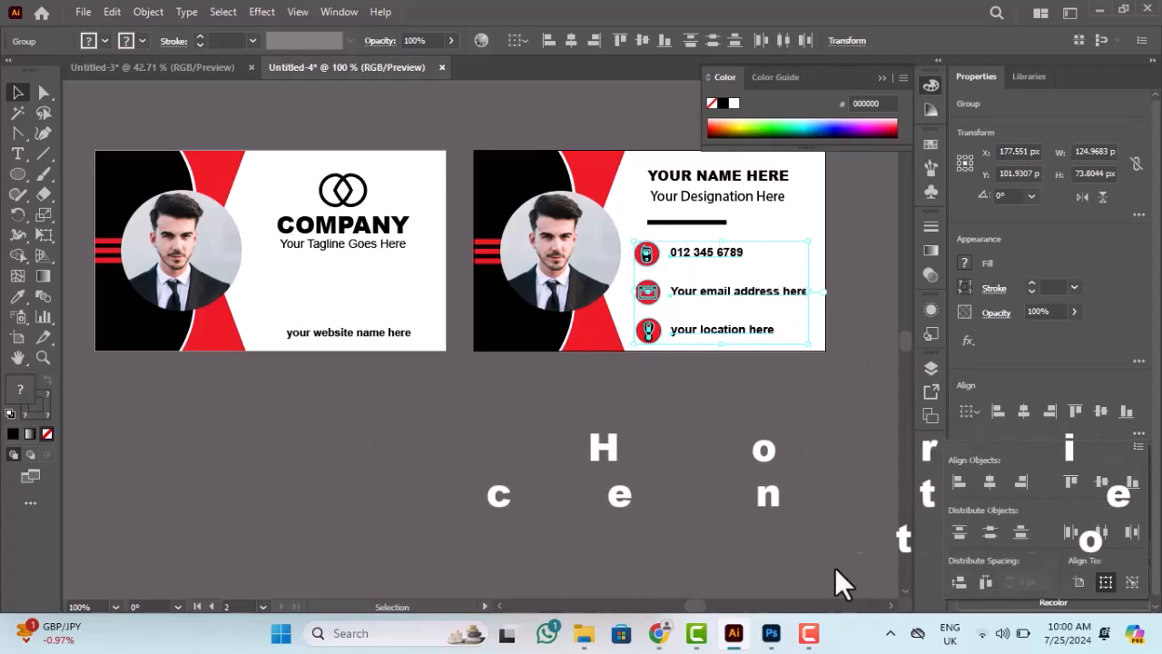
click(717, 404)
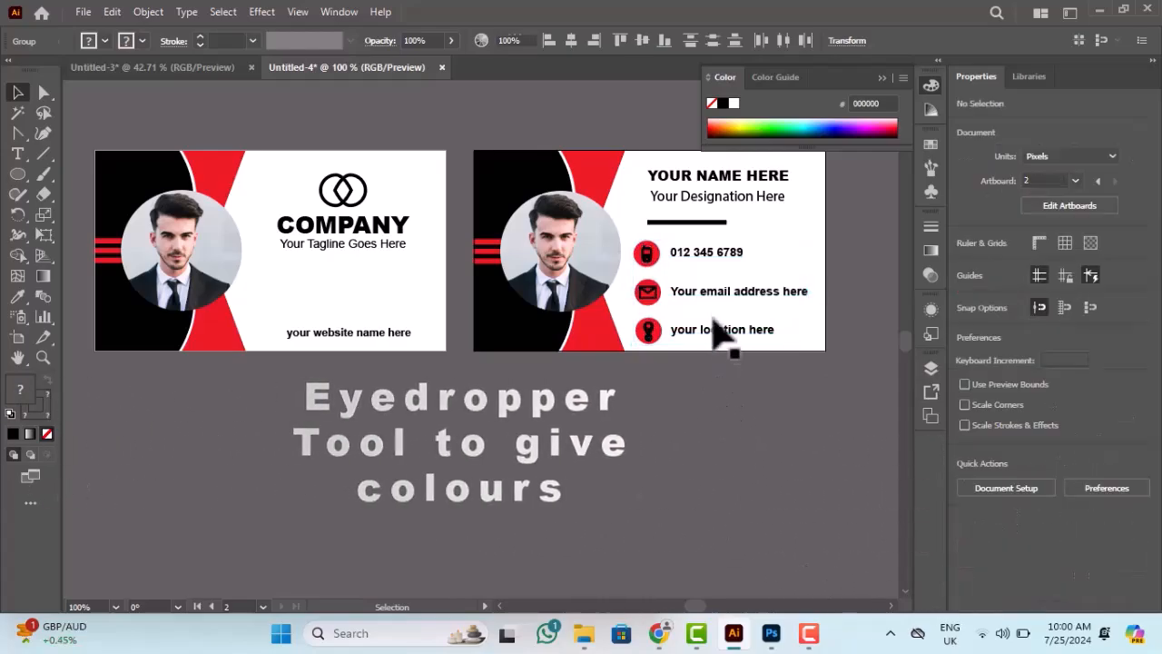
- Recolour the YOUR NAME HERE text with the red sampled from the card's red shape using the Eyedropper
click(701, 179)
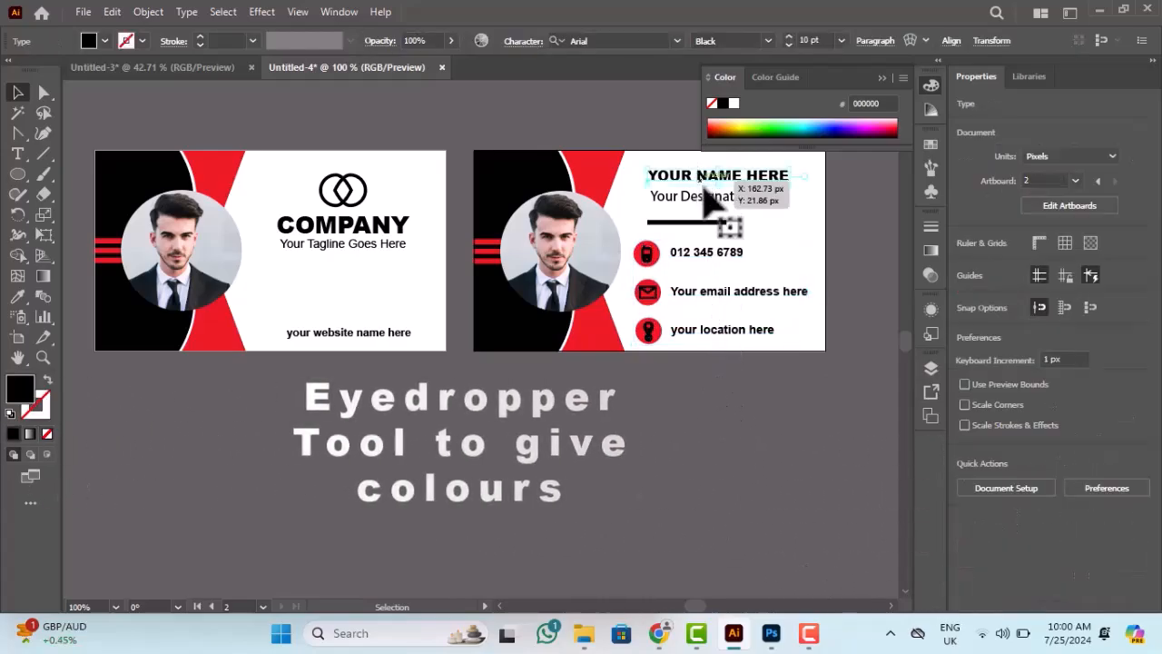
key(i)
click(603, 166)
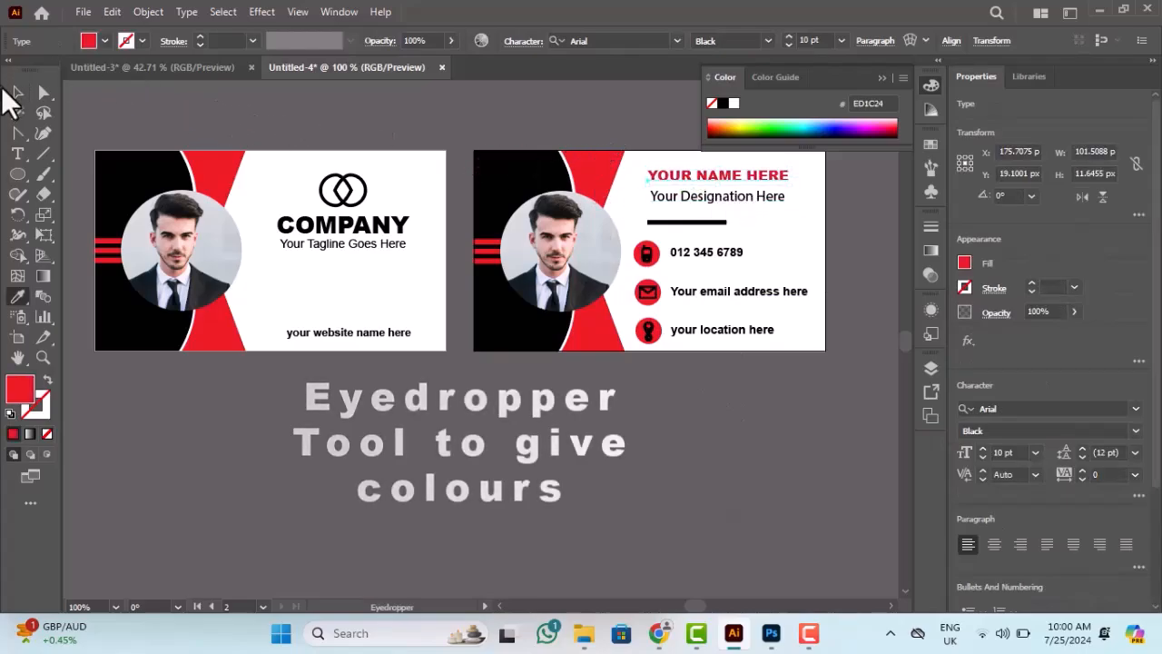
click(17, 92)
- Try to pick the COMPANY text on the first card for recolouring with the Eyedropper
click(389, 242)
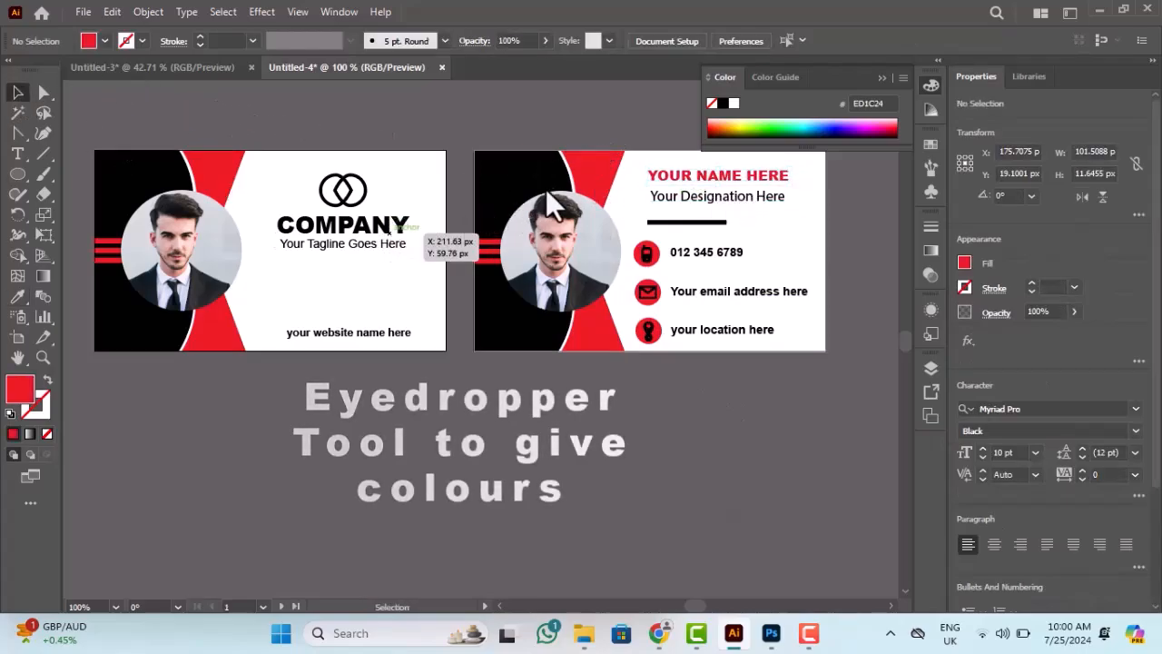
key(i)
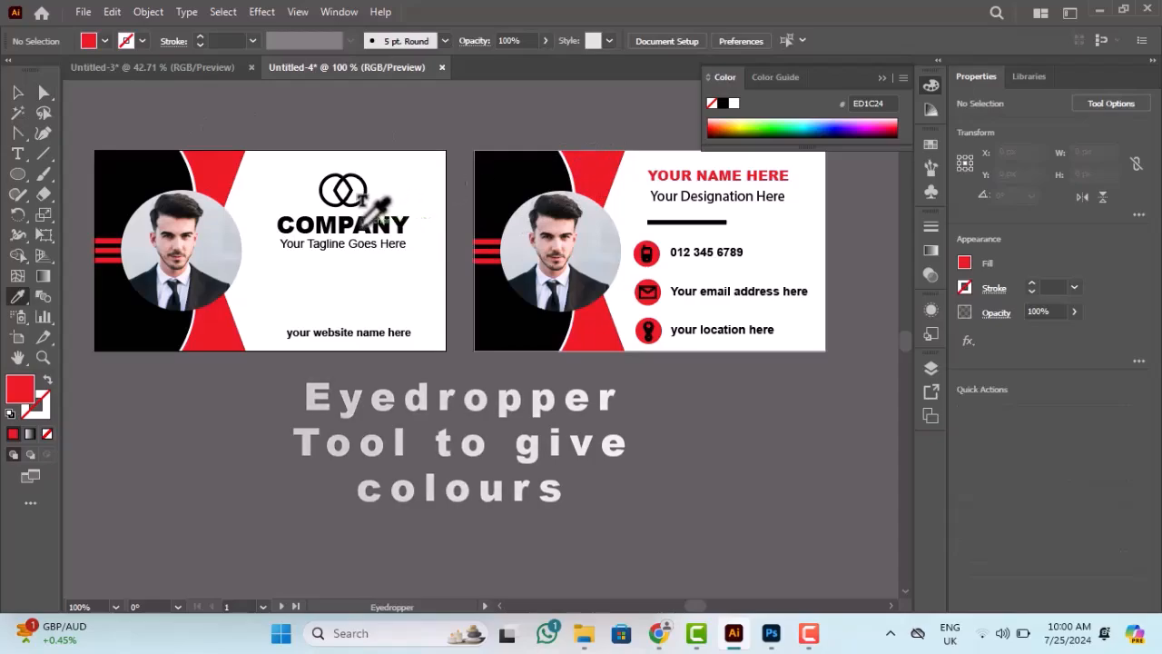
click(373, 226)
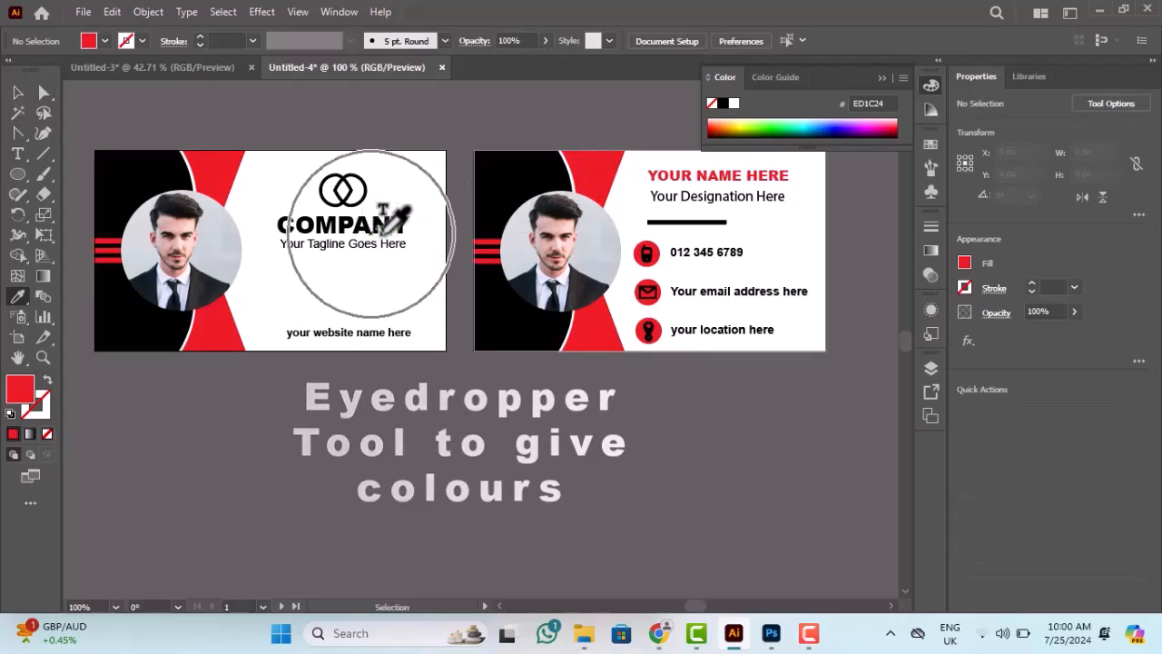
- Unlock Layer 5, Layer 3, Layer 4, Layer 2 and Layer 1
click(930, 370)
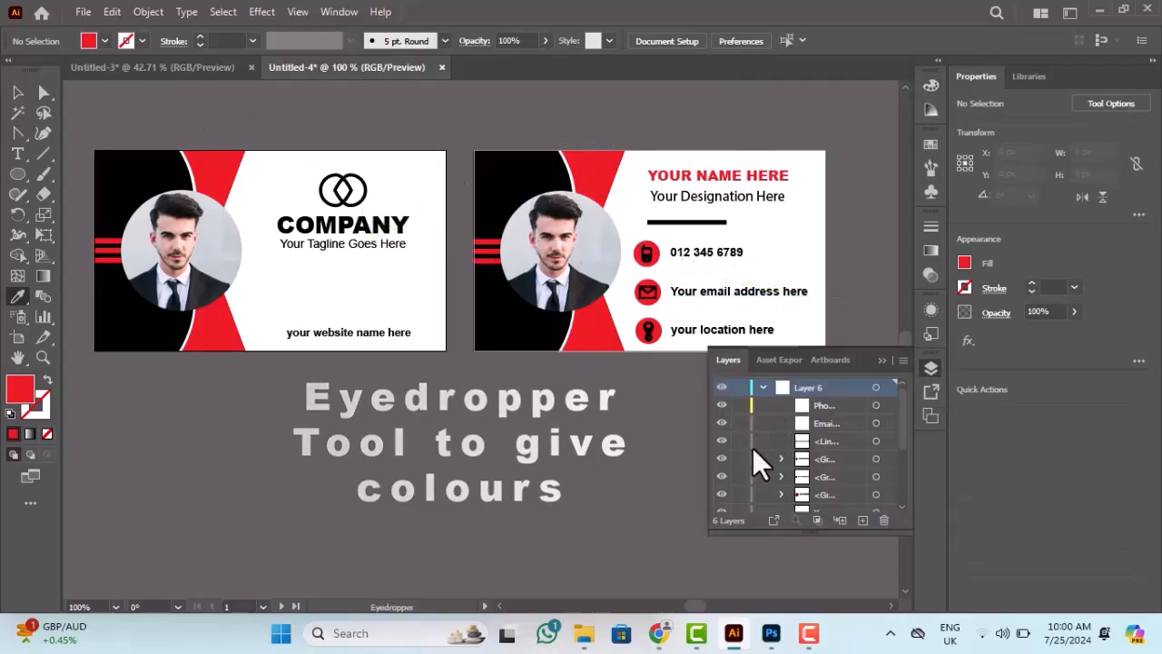
scroll(749, 431, down, 3)
drag(742, 432, 732, 514)
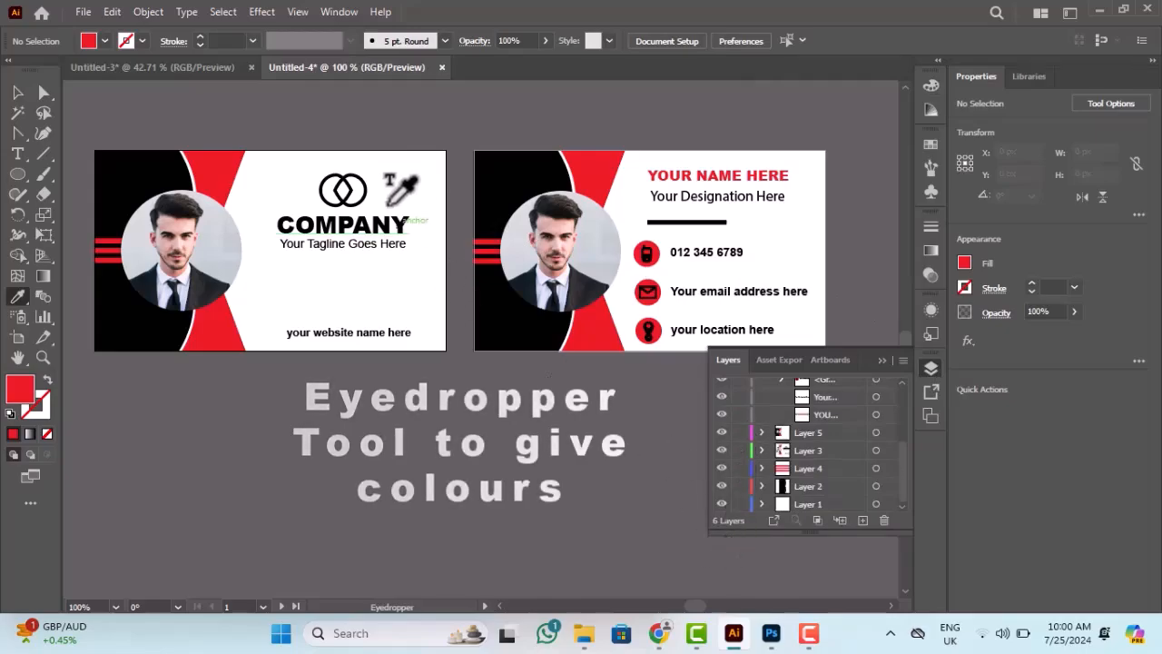
- Recolour the COMPANY text with the red sampled from the first card's red shape, and close the layer list
key(v)
click(368, 229)
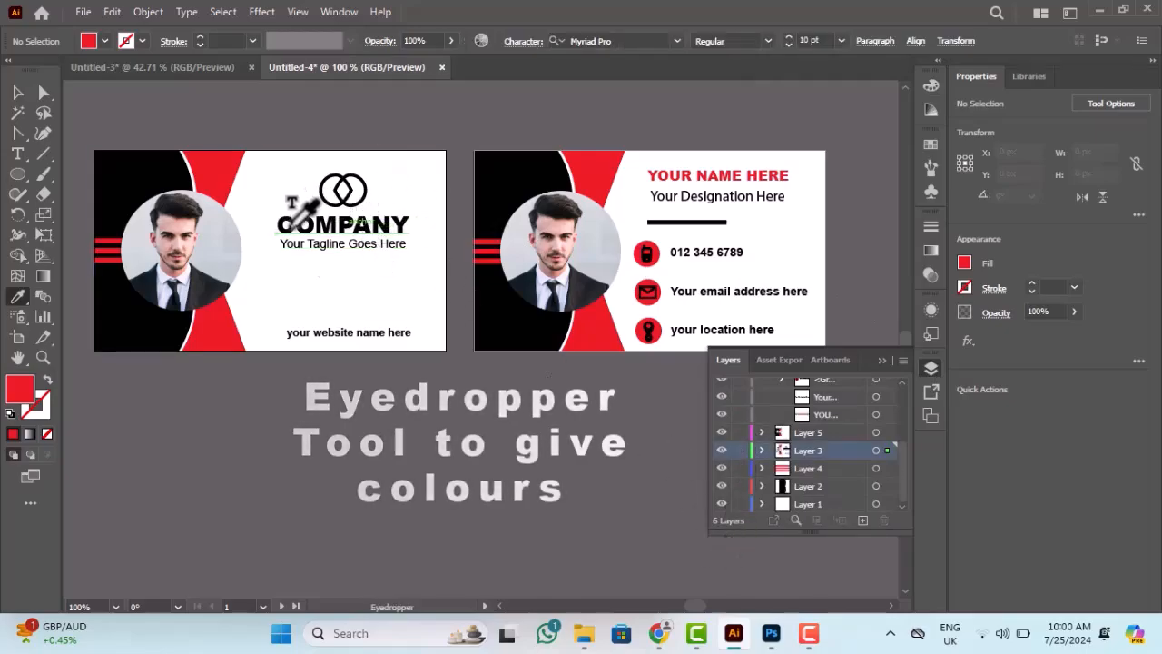
key(i)
click(228, 156)
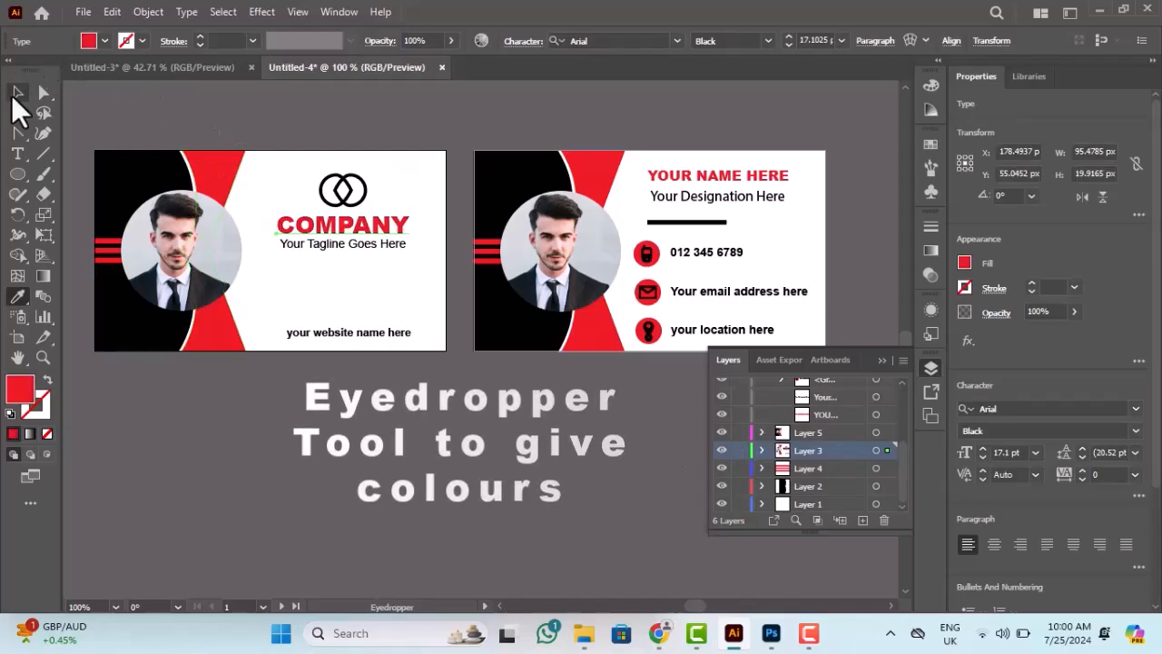
click(17, 92)
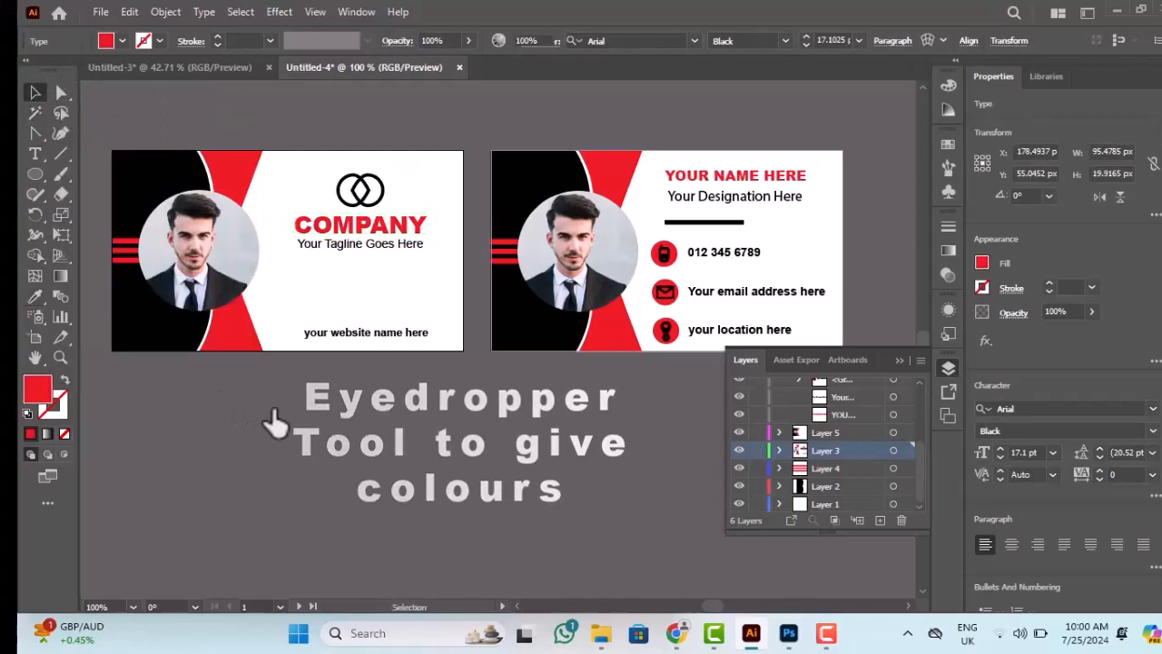
click(425, 461)
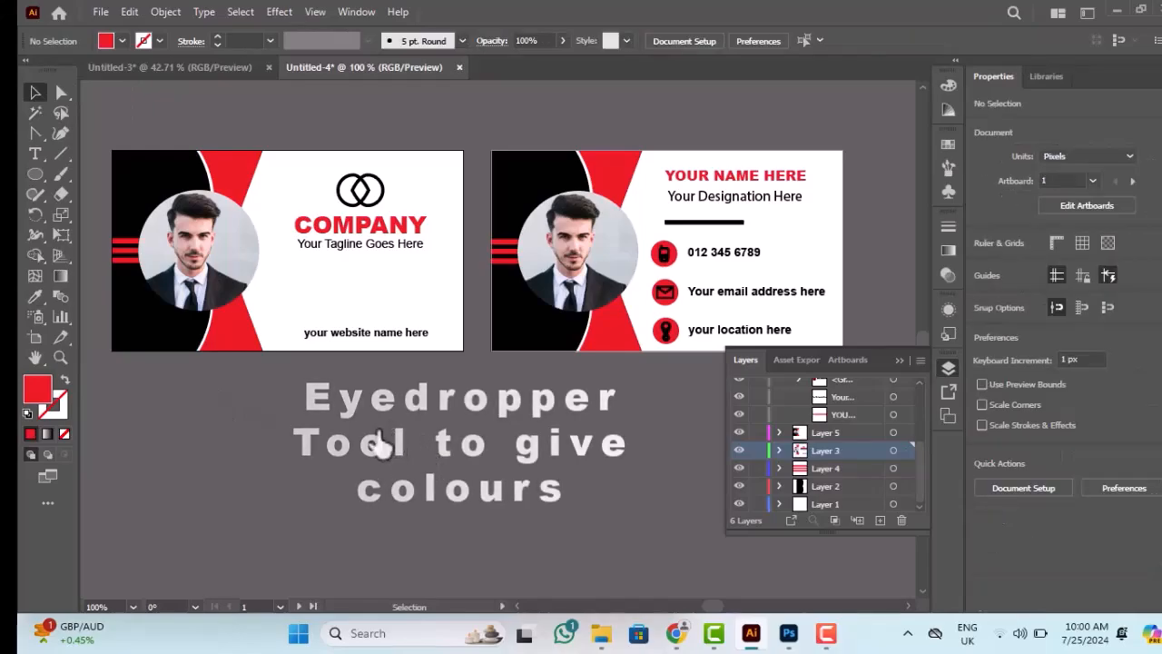
click(898, 359)
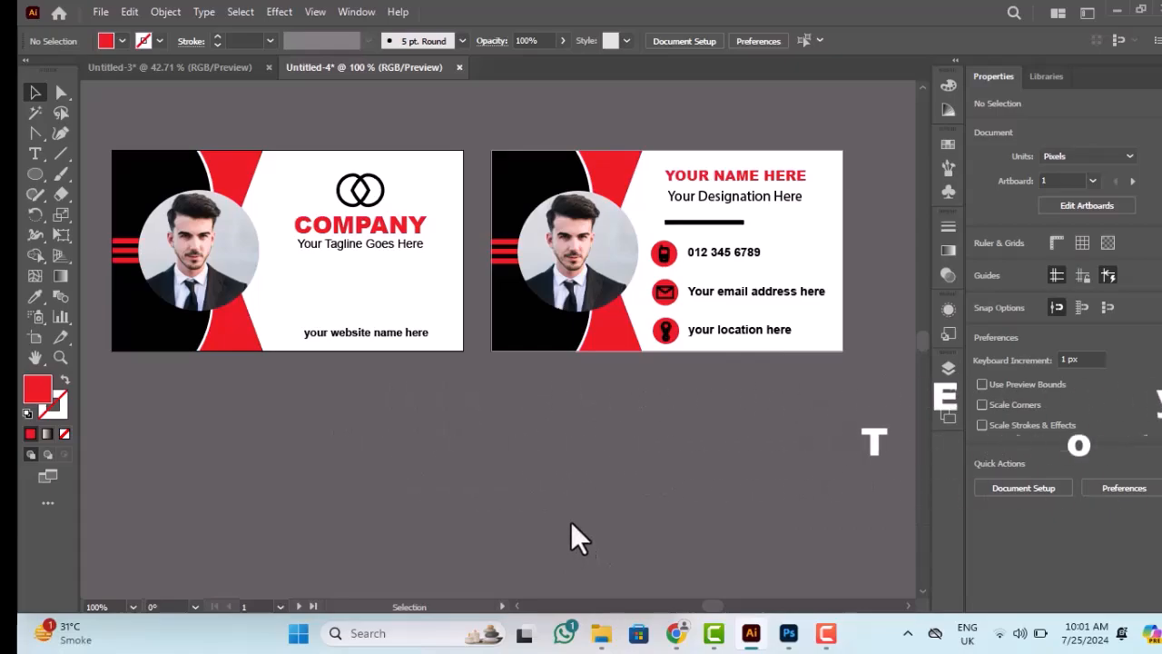